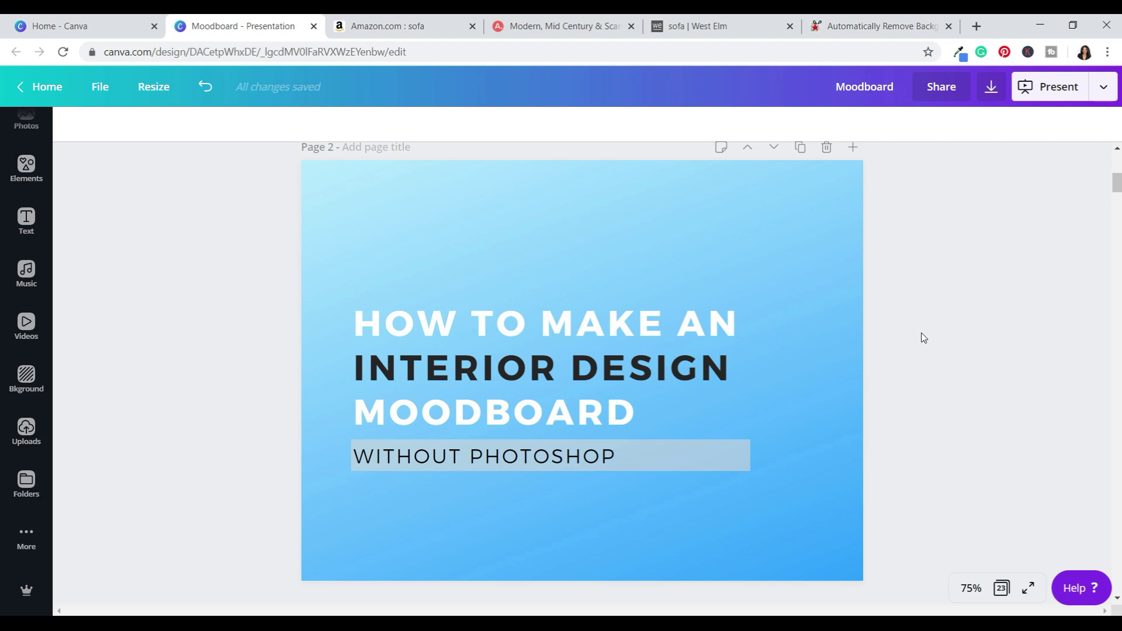
- Look through the title pages of the Moodboard presentation down to the sample living room moodboard on page 4
{"action": "scroll", "coordinate": [923, 338], "scroll_direction": "down", "scroll_amount": 7}
{"action": "scroll", "coordinate": [922, 337], "scroll_direction": "down", "scroll_amount": 2}
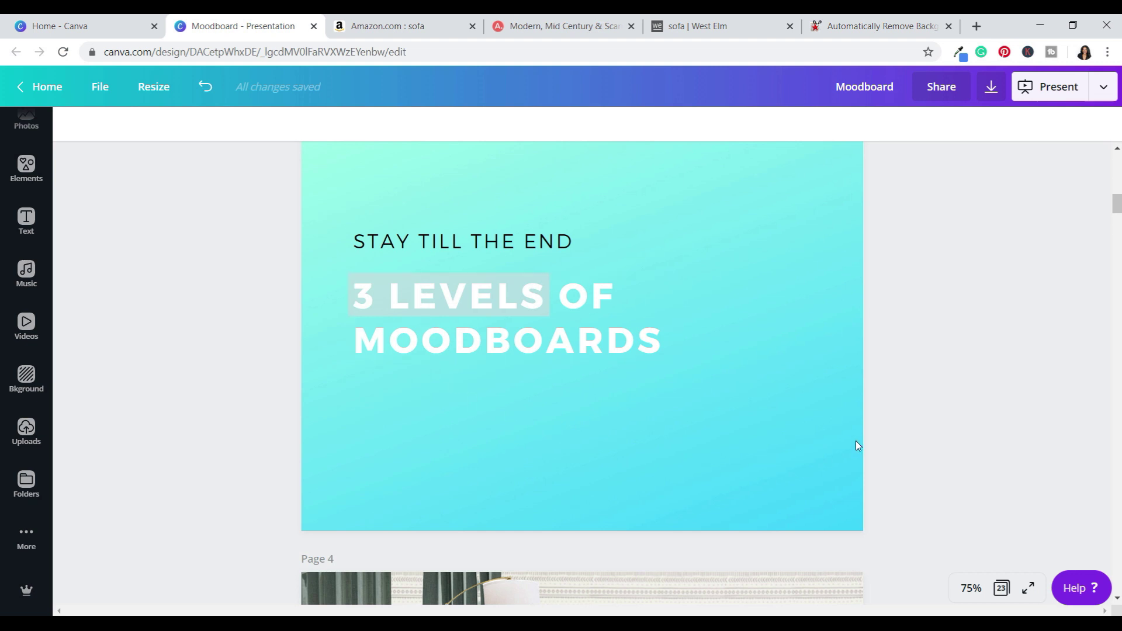
{"action": "scroll", "coordinate": [933, 350], "scroll_direction": "down", "scroll_amount": 4}
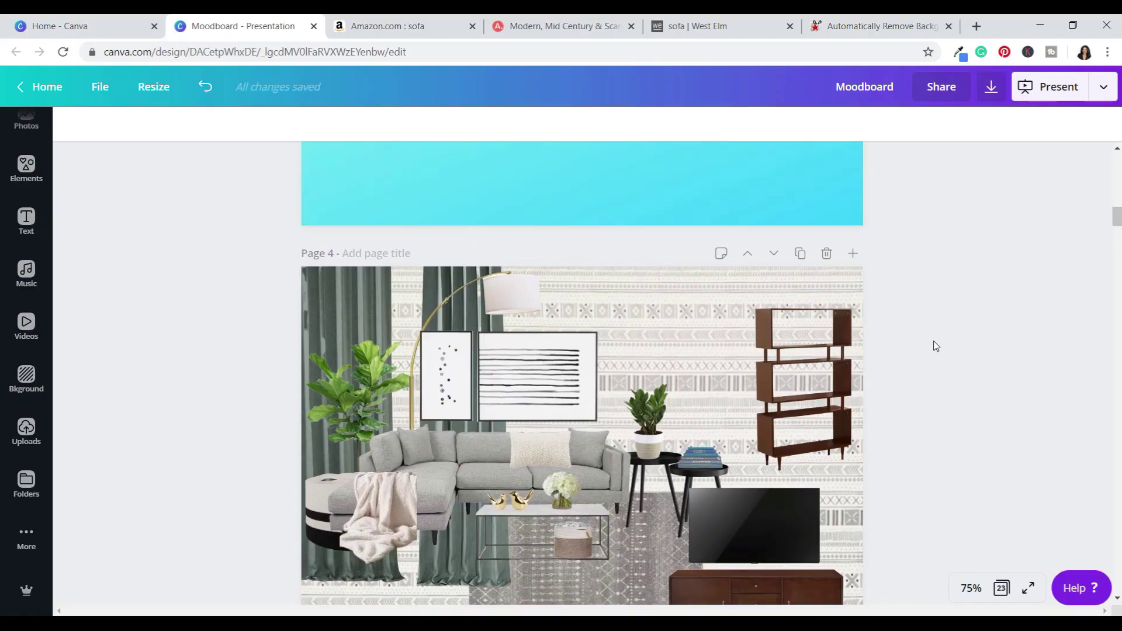
{"action": "scroll", "coordinate": [935, 343], "scroll_direction": "down", "scroll_amount": 3}
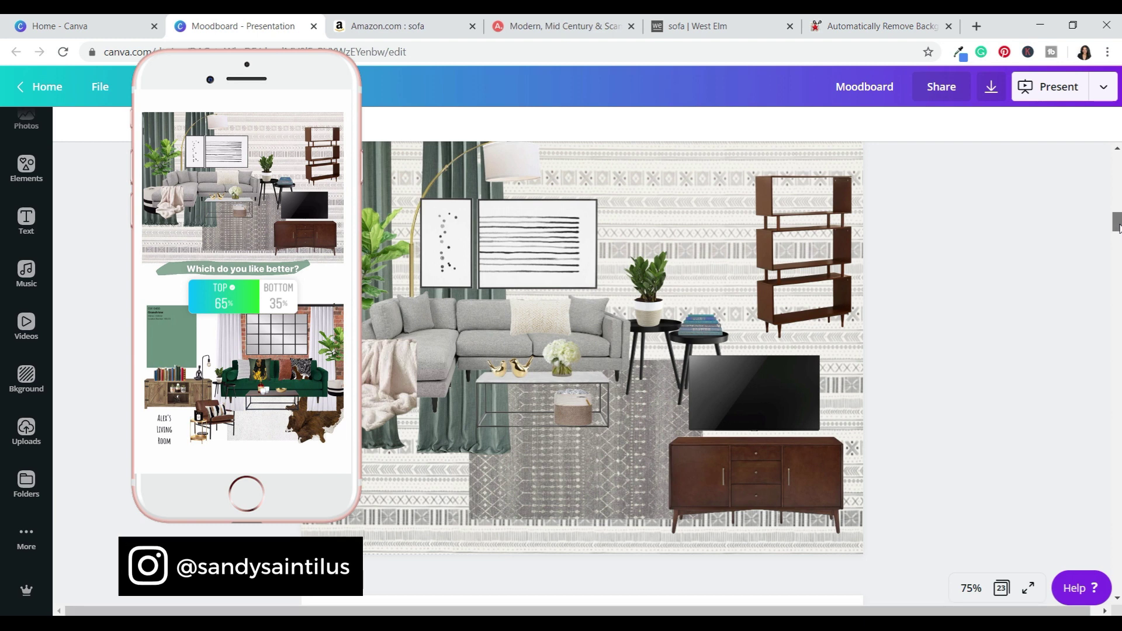
{"action": "left_click", "coordinate": [1116, 150]}
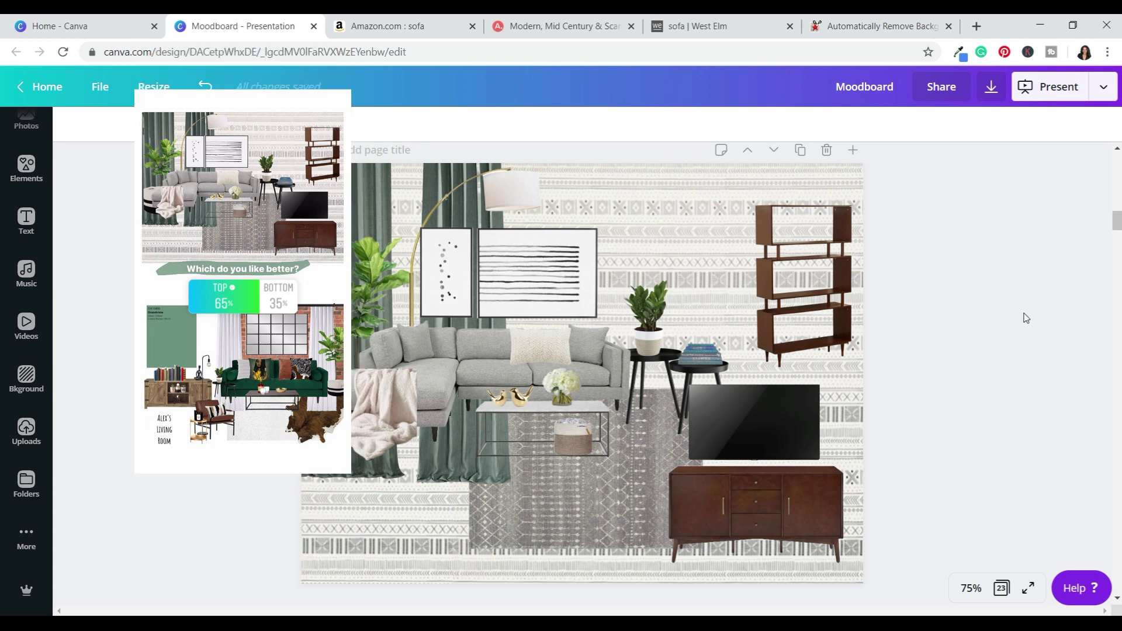
- Create a new Canva design with custom dimensions of 11 × 8.5 in
{"action": "left_click", "coordinate": [96, 25]}
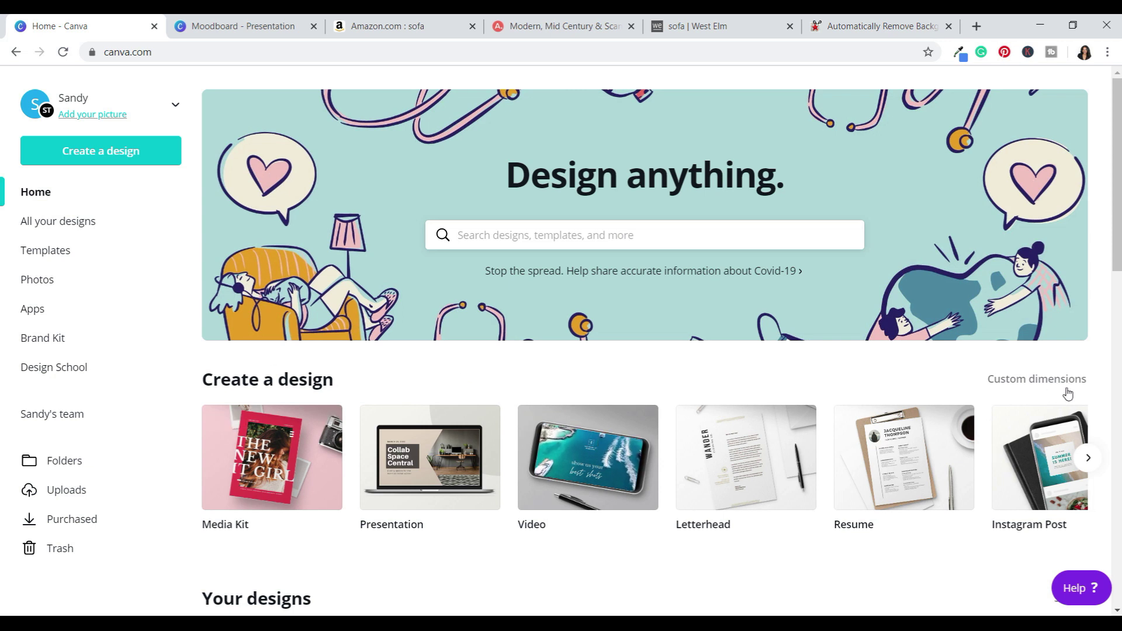
{"action": "left_click", "coordinate": [1032, 382]}
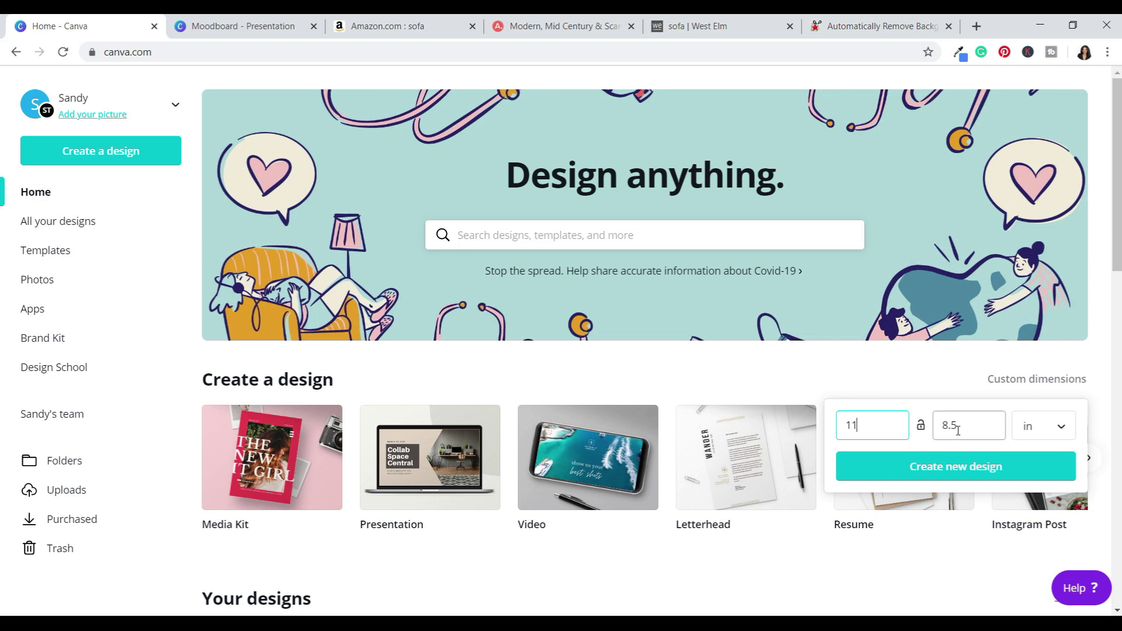
{"action": "left_click", "coordinate": [862, 461]}
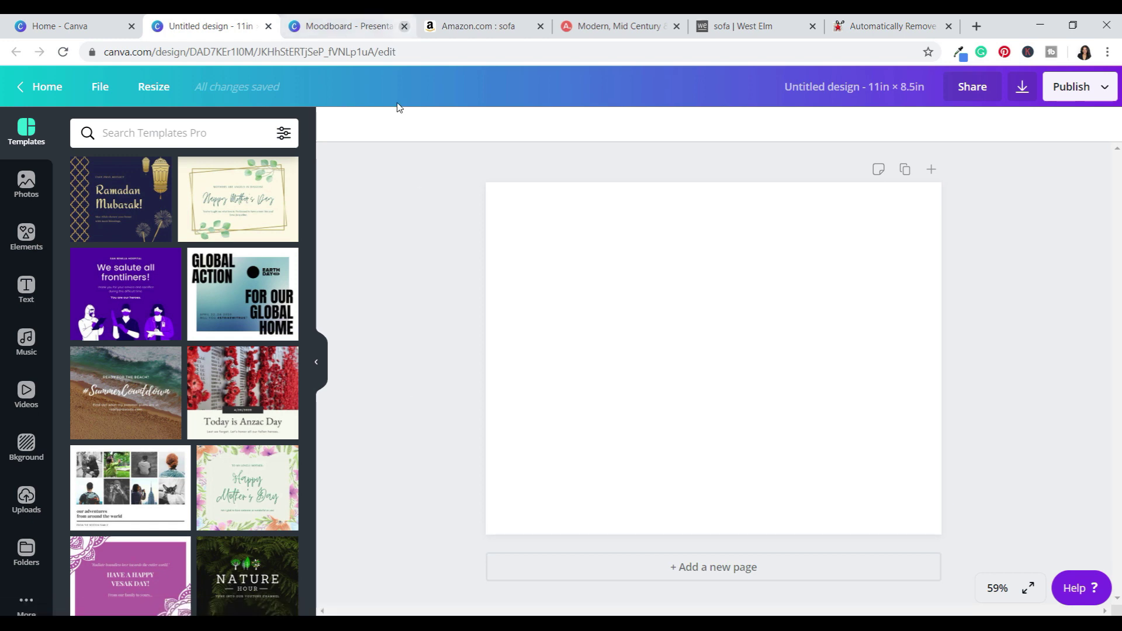
- Switch to the Moodboard presentation, review the sample moodboard on page 4 and go to the blank page 5
{"action": "left_click", "coordinate": [345, 34]}
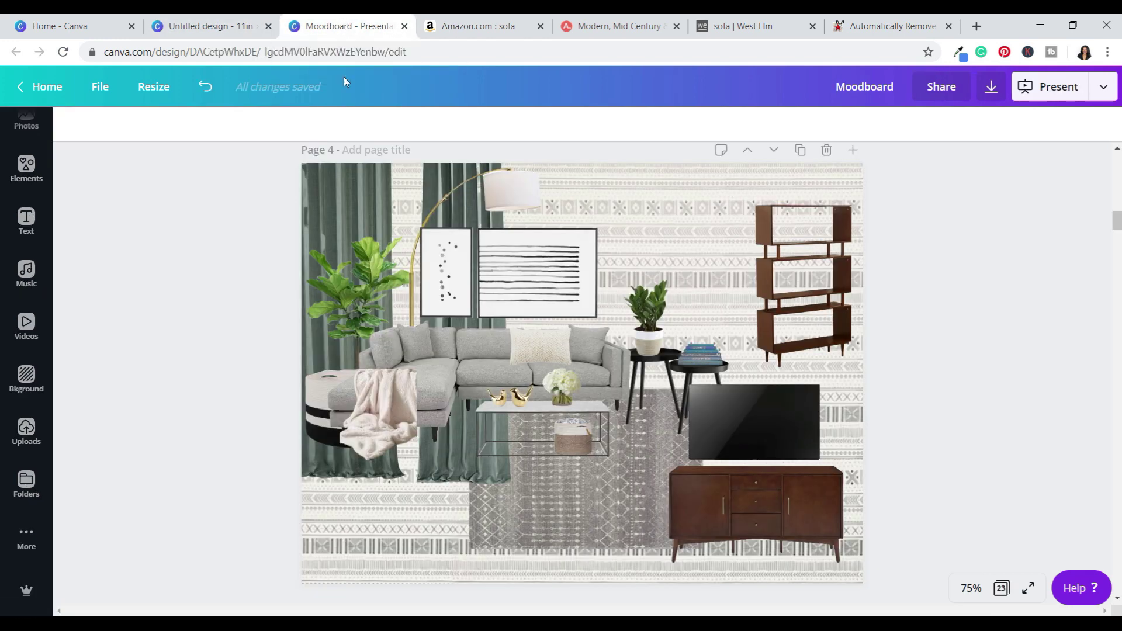
{"action": "scroll", "coordinate": [915, 418], "scroll_direction": "down", "scroll_amount": 4}
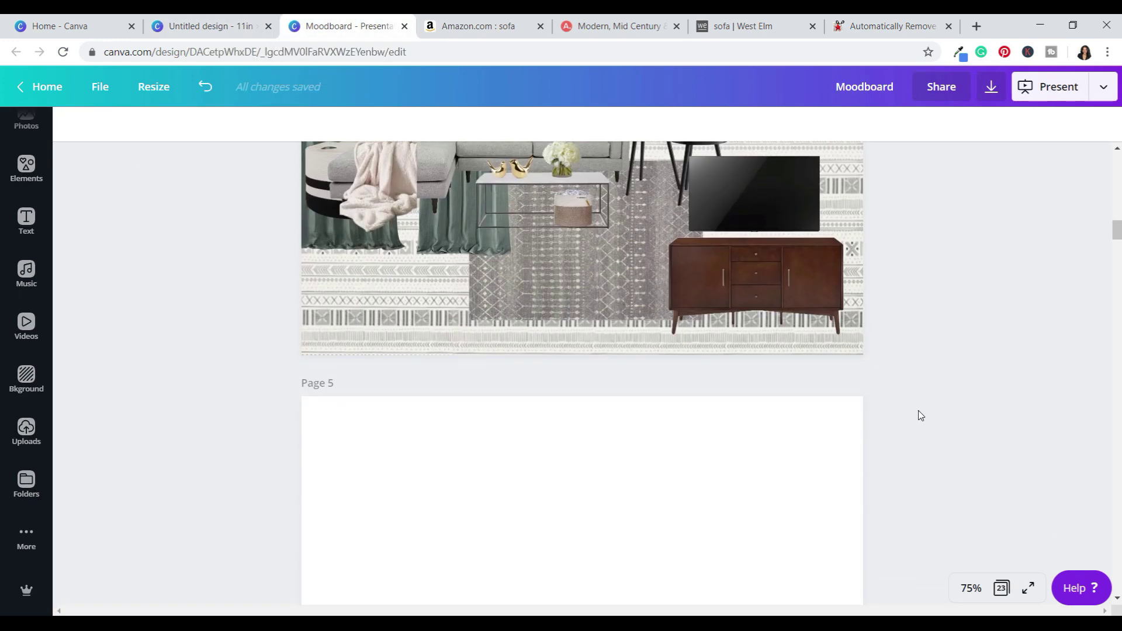
{"action": "scroll", "coordinate": [920, 416], "scroll_direction": "down", "scroll_amount": 3}
{"action": "scroll", "coordinate": [920, 415], "scroll_direction": "up", "scroll_amount": 7}
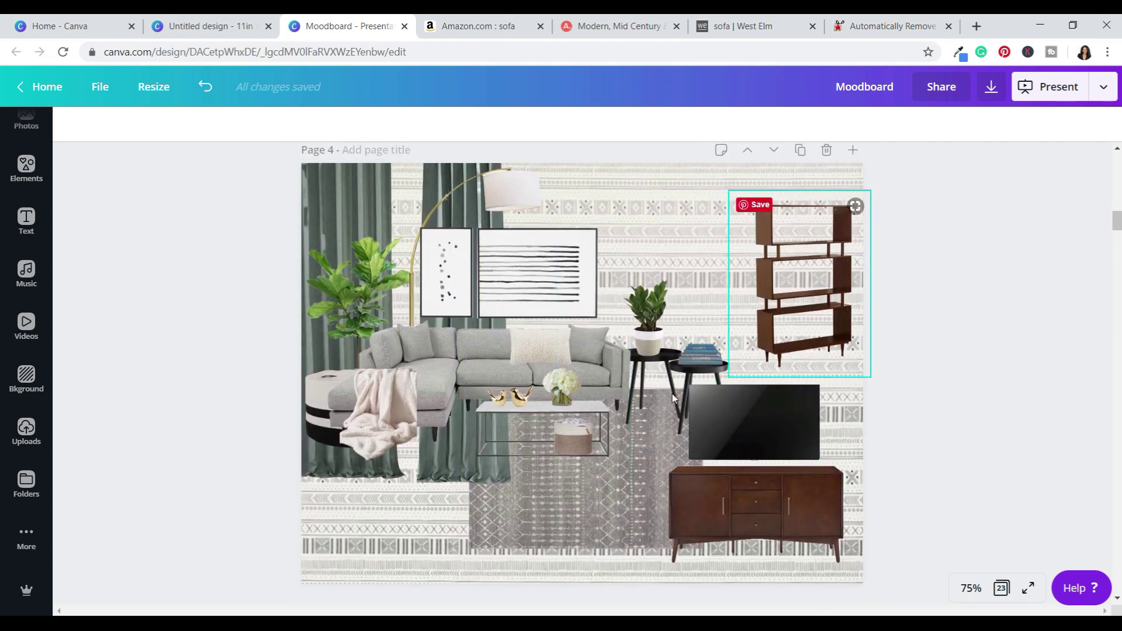
{"action": "scroll", "coordinate": [964, 428], "scroll_direction": "down", "scroll_amount": 6}
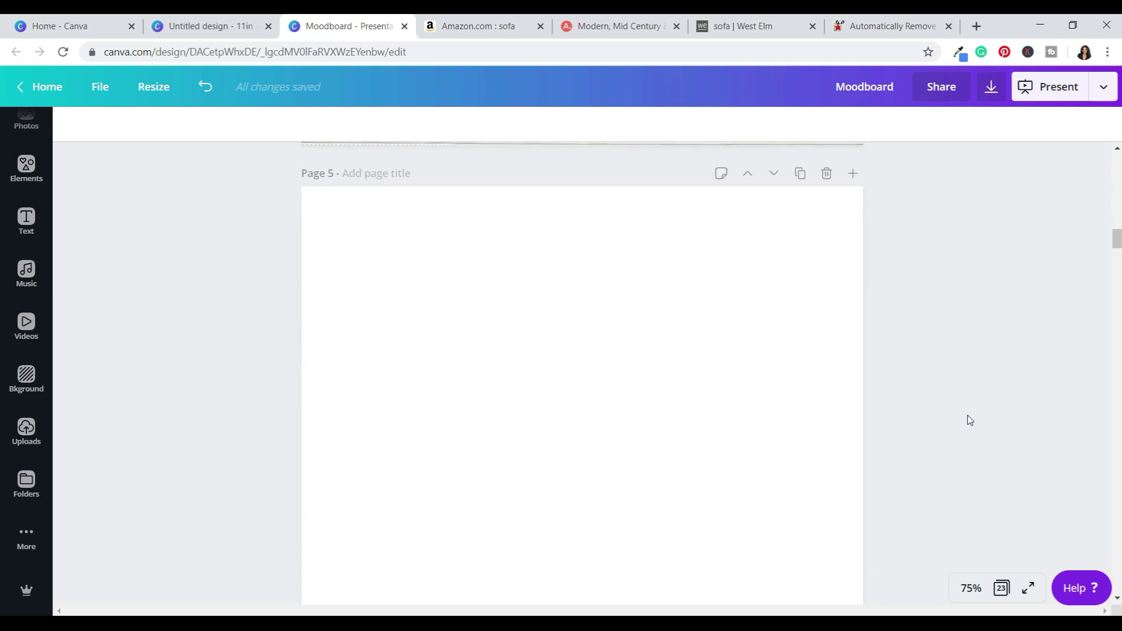
{"action": "scroll", "coordinate": [970, 420], "scroll_direction": "down", "scroll_amount": 1}
{"action": "scroll", "coordinate": [970, 420], "scroll_direction": "up", "scroll_amount": 1}
{"action": "scroll", "coordinate": [162, 437], "scroll_direction": "down", "scroll_amount": 1}
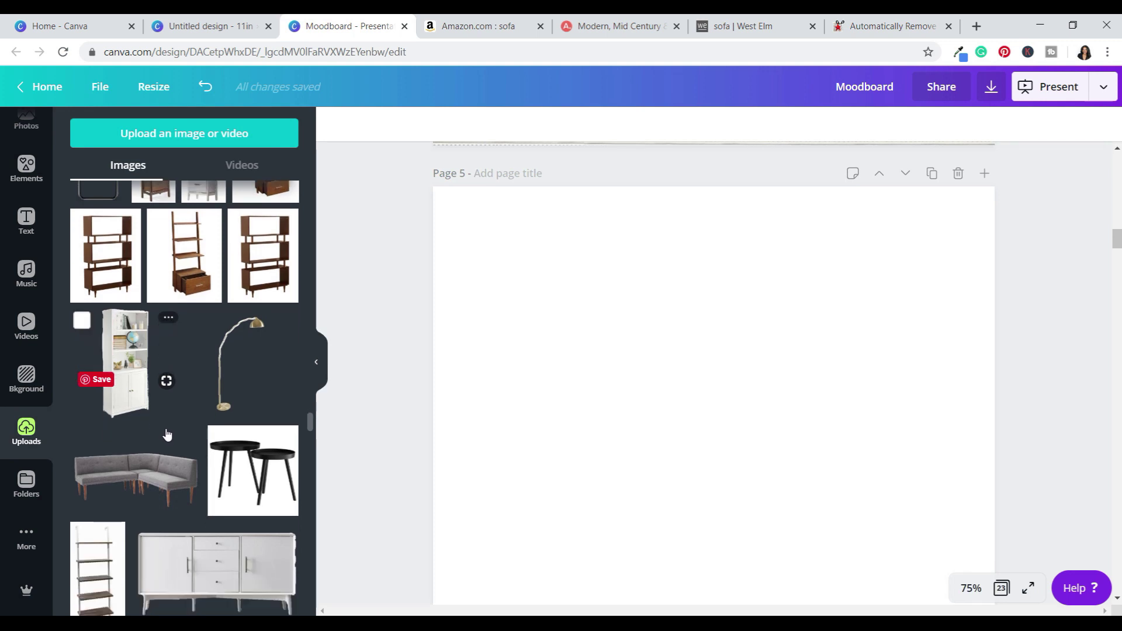
- Add the uploaded grey sectional sofa with cut-out background to page 5 and move it to the page's upper right area
{"action": "scroll", "coordinate": [166, 435], "scroll_direction": "down", "scroll_amount": 7}
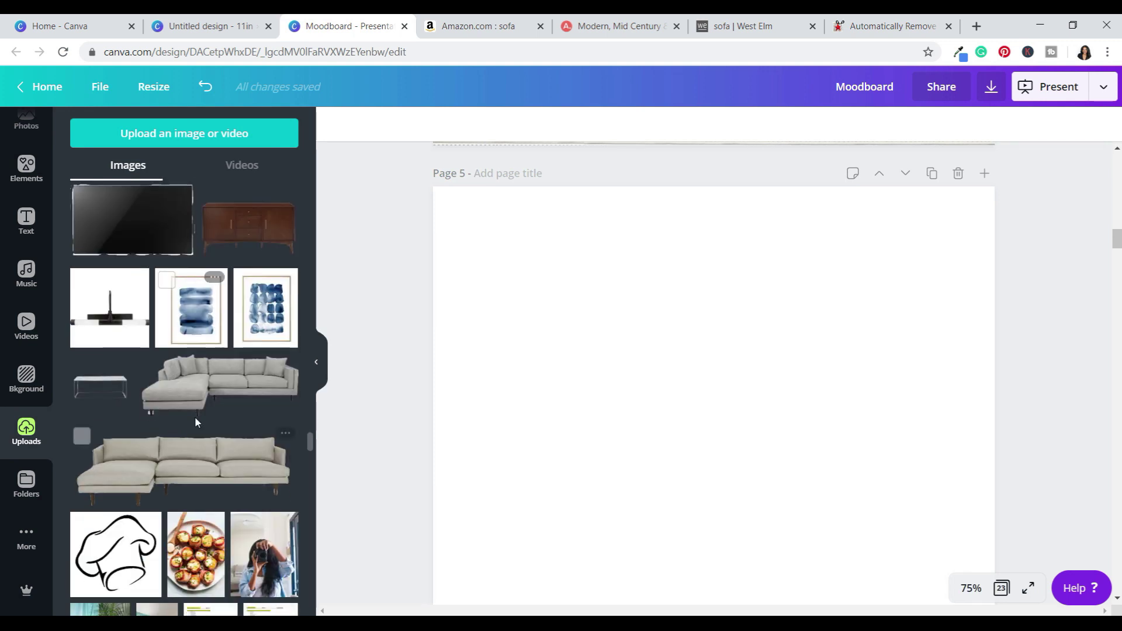
{"action": "left_click", "coordinate": [196, 409]}
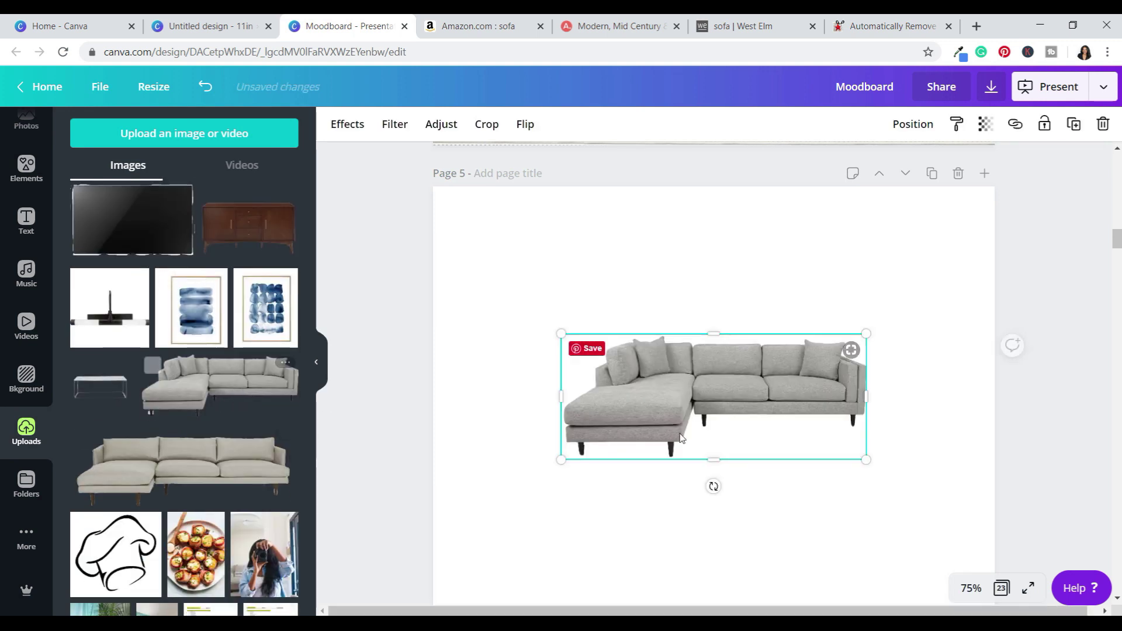
{"action": "left_click", "coordinate": [949, 465]}
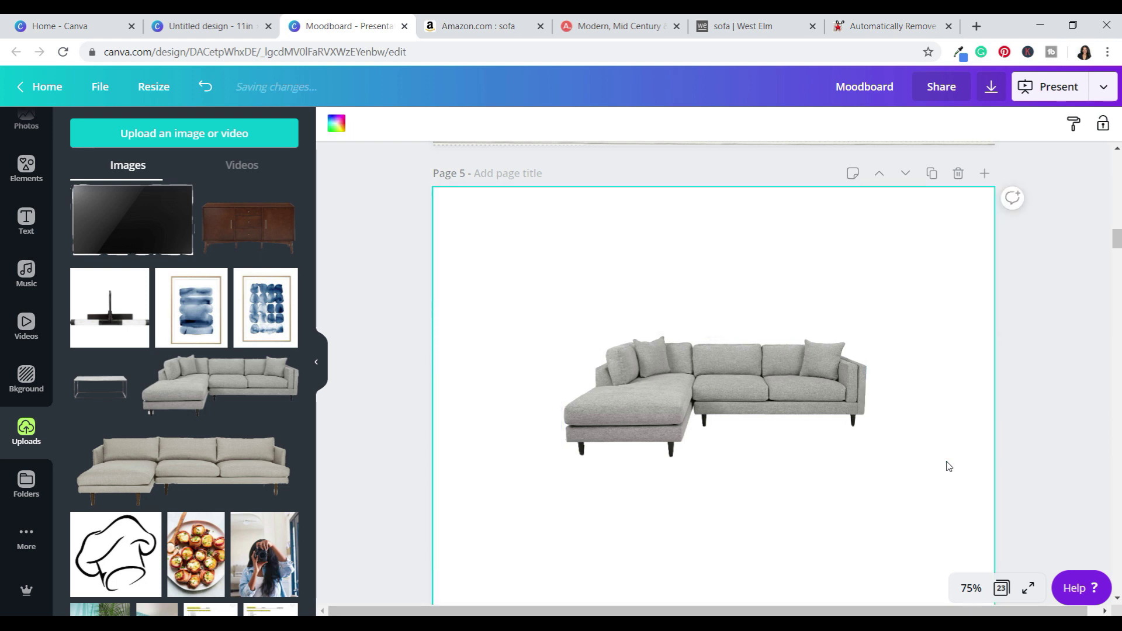
{"action": "left_click_drag", "start_coordinate": [742, 369], "coordinate": [834, 269]}
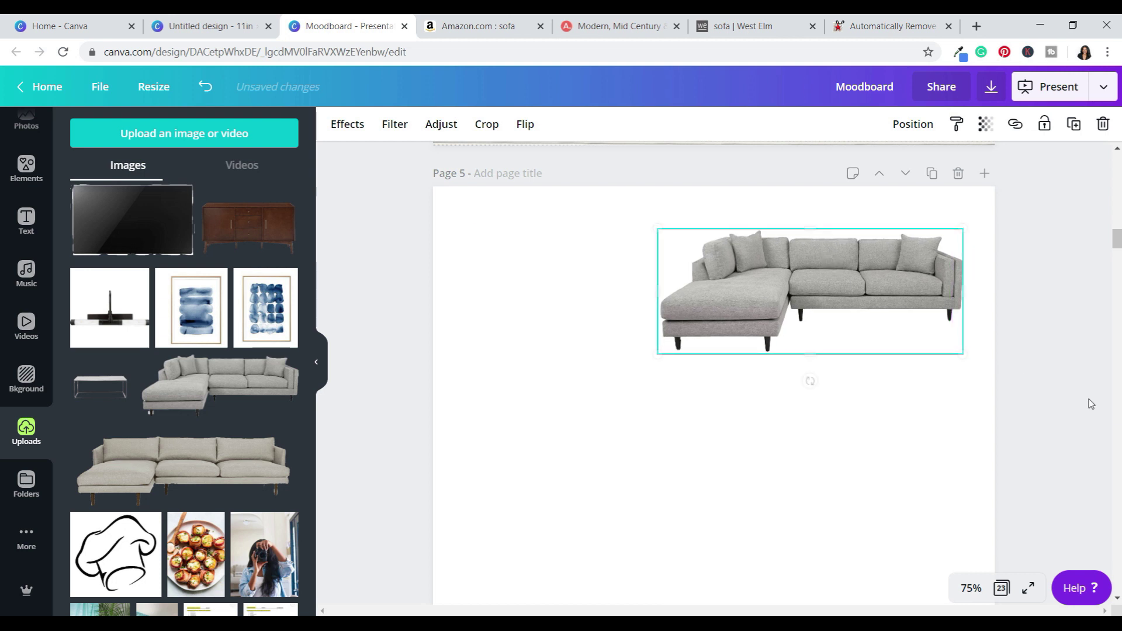
{"action": "left_click", "coordinate": [890, 461]}
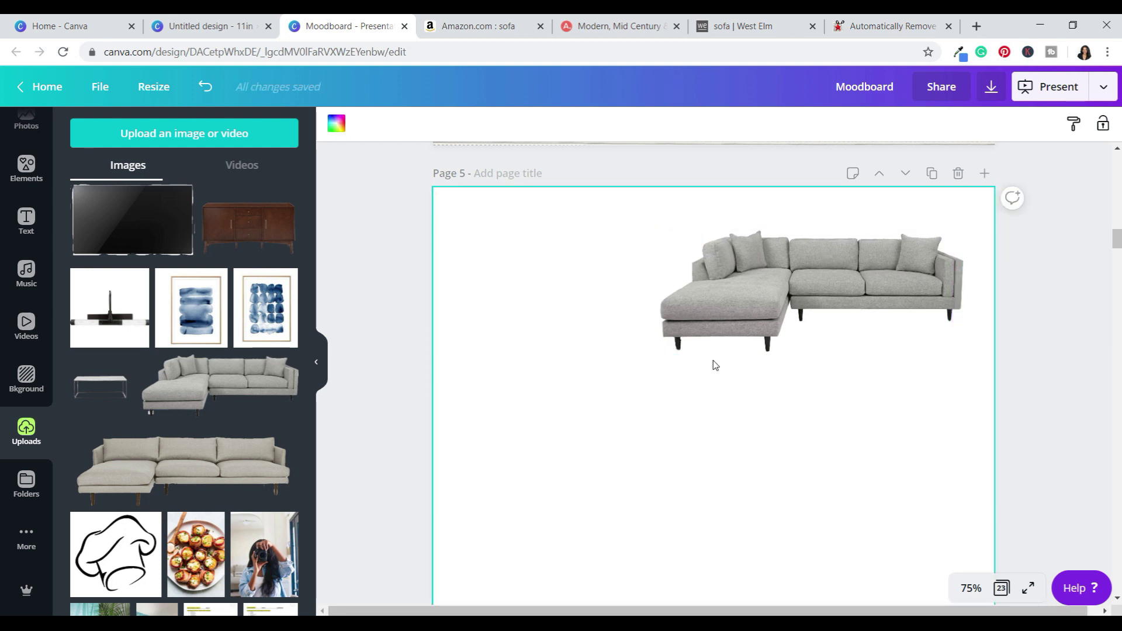
- Browse the West Elm sofa results and Article's home page for furniture images, and return to the Moodboard presentation
{"action": "left_click", "coordinate": [750, 17]}
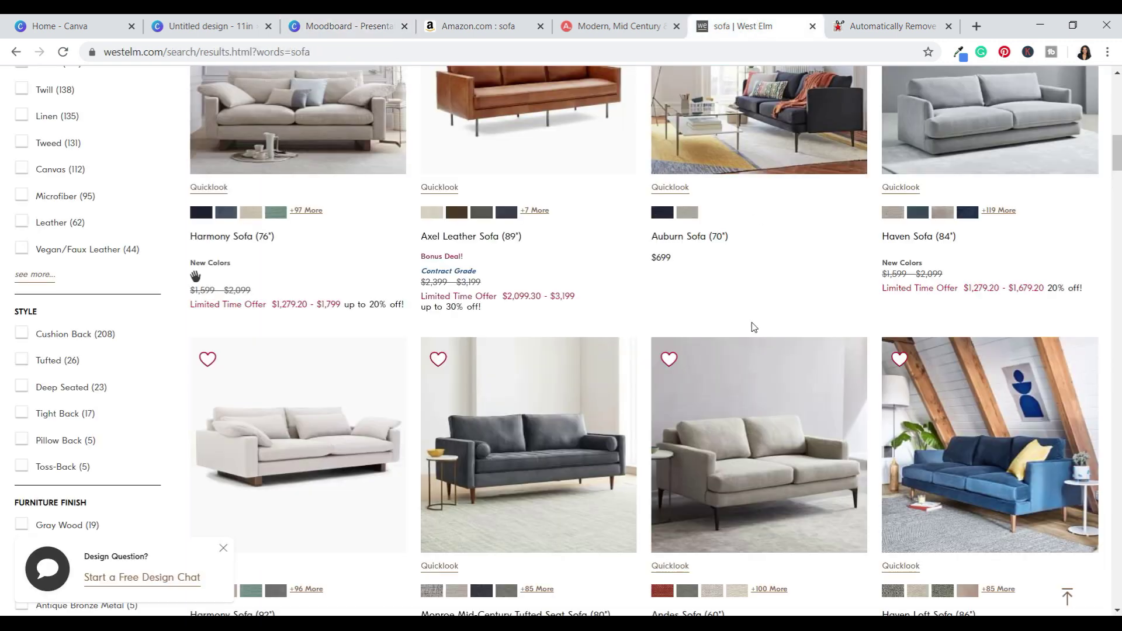
{"action": "scroll", "coordinate": [733, 348], "scroll_direction": "up", "scroll_amount": 2}
{"action": "left_click", "coordinate": [654, 19]}
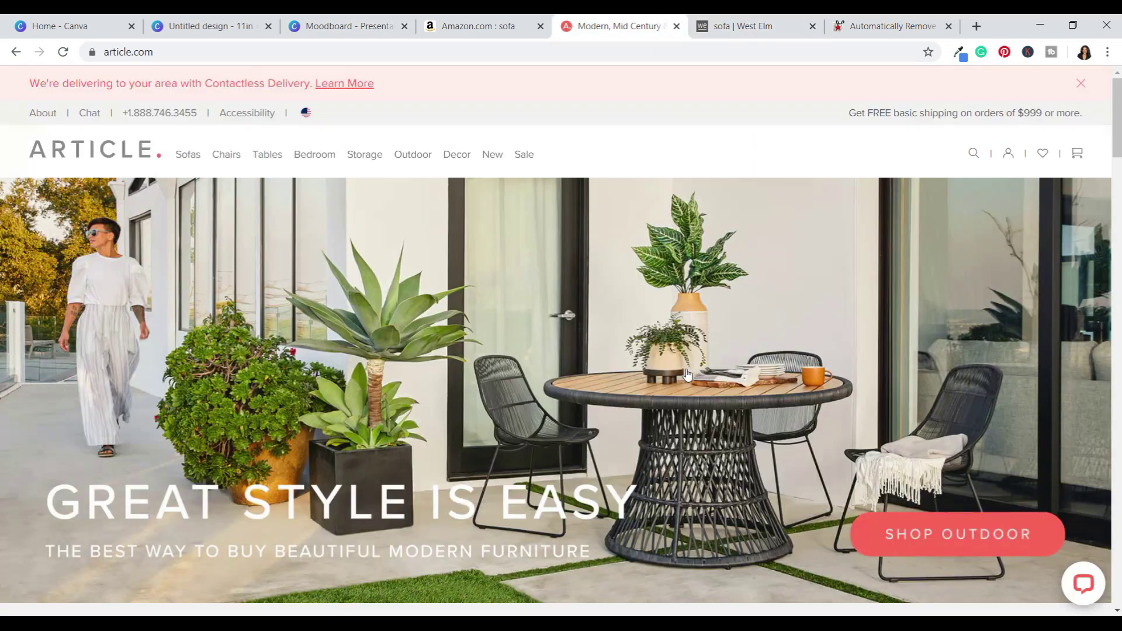
{"action": "scroll", "coordinate": [684, 362], "scroll_direction": "down", "scroll_amount": 8}
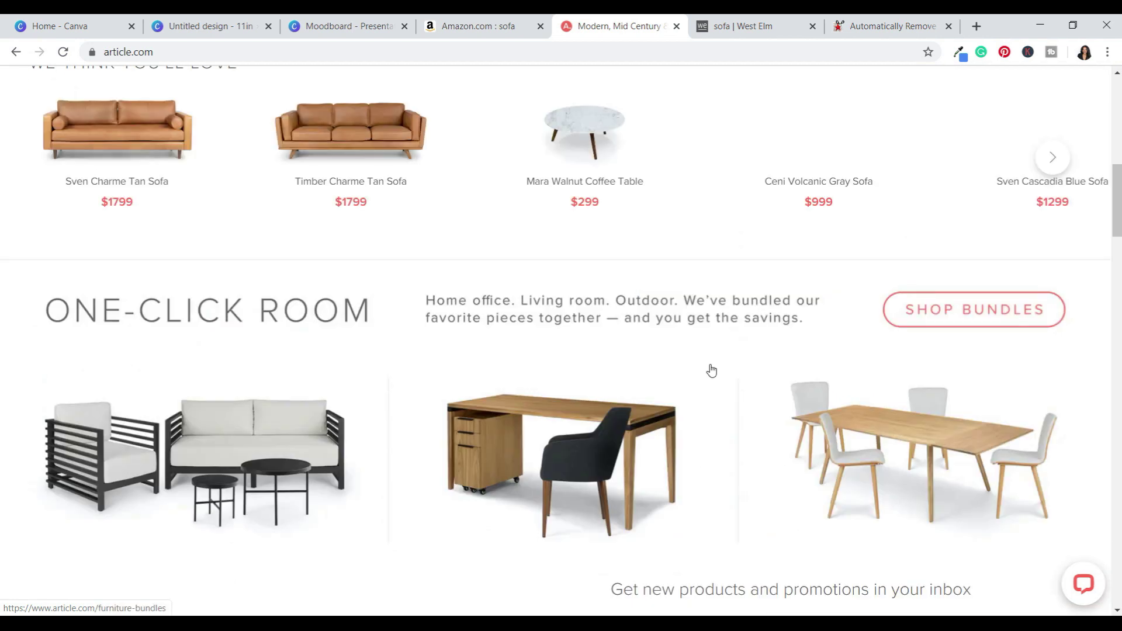
{"action": "scroll", "coordinate": [709, 368], "scroll_direction": "down", "scroll_amount": 5}
{"action": "left_click", "coordinate": [111, 26]}
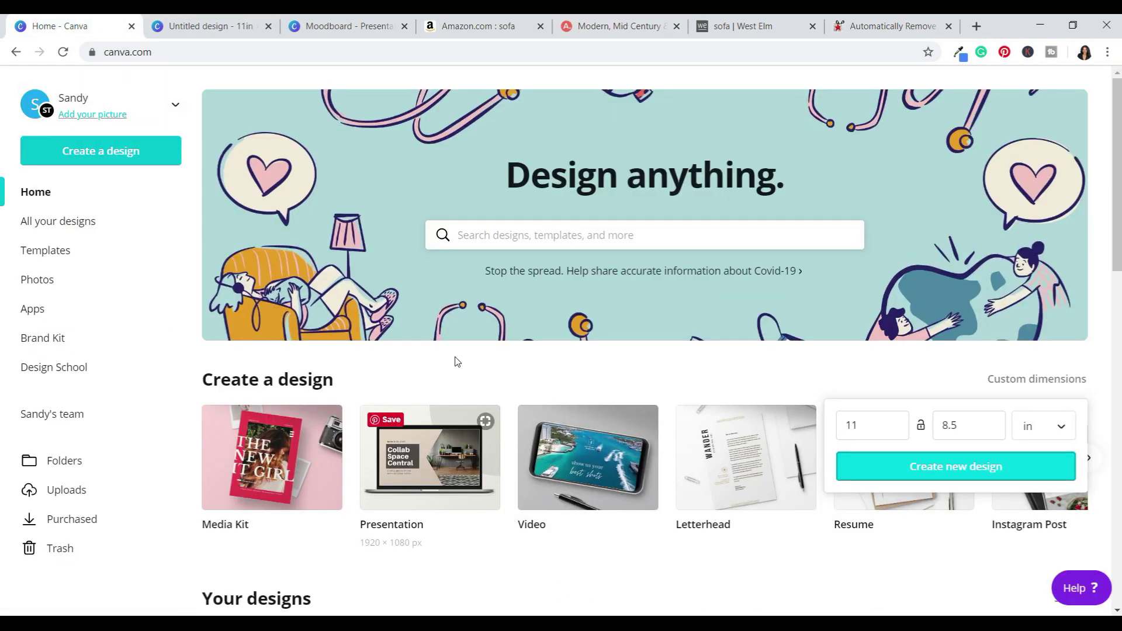
{"action": "left_click", "coordinate": [207, 25]}
{"action": "left_click", "coordinate": [337, 18]}
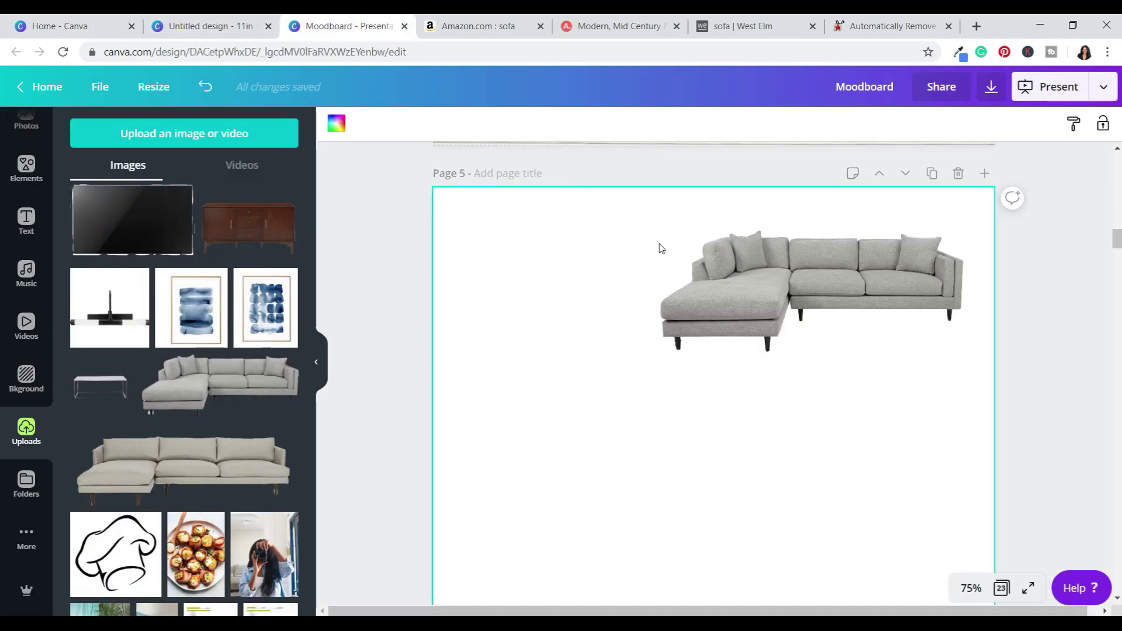
{"action": "left_click", "coordinate": [1028, 381]}
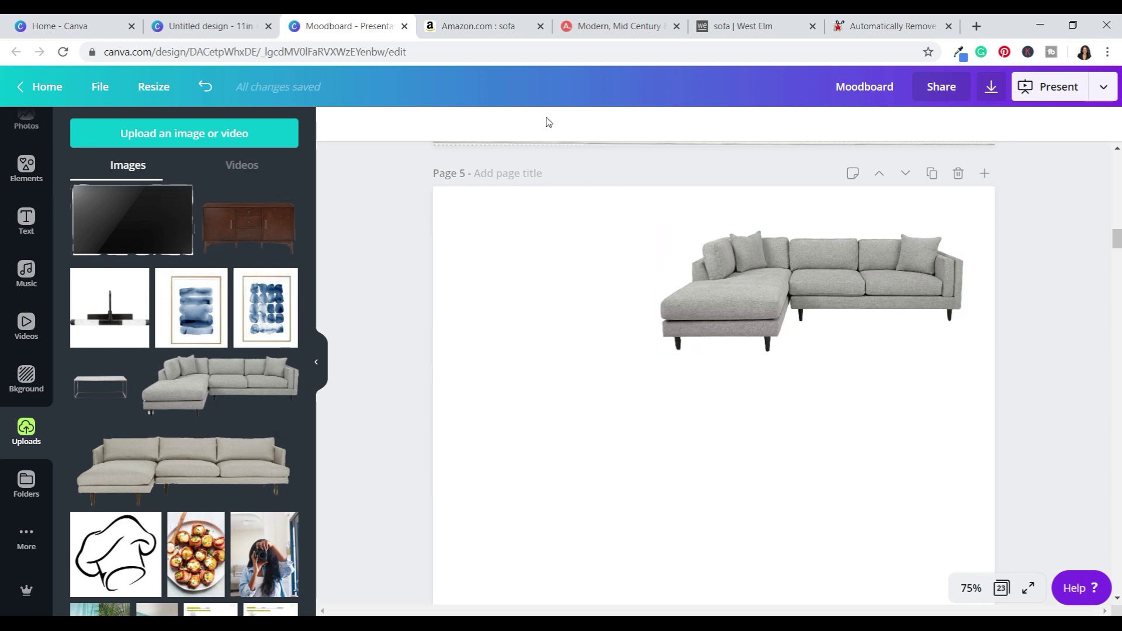
- Switch to the Article website and open the product page of the Sven Charme Tan Sofa from the recommended items
{"action": "left_click", "coordinate": [619, 26]}
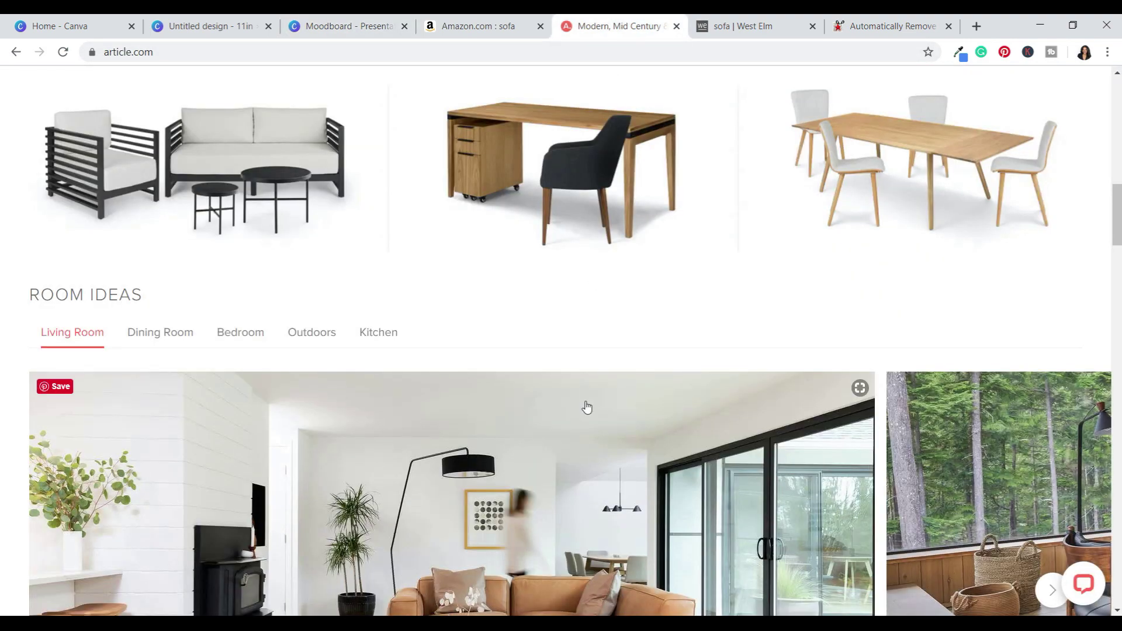
{"action": "scroll", "coordinate": [583, 406], "scroll_direction": "down", "scroll_amount": 3}
{"action": "scroll", "coordinate": [584, 405], "scroll_direction": "up", "scroll_amount": 15}
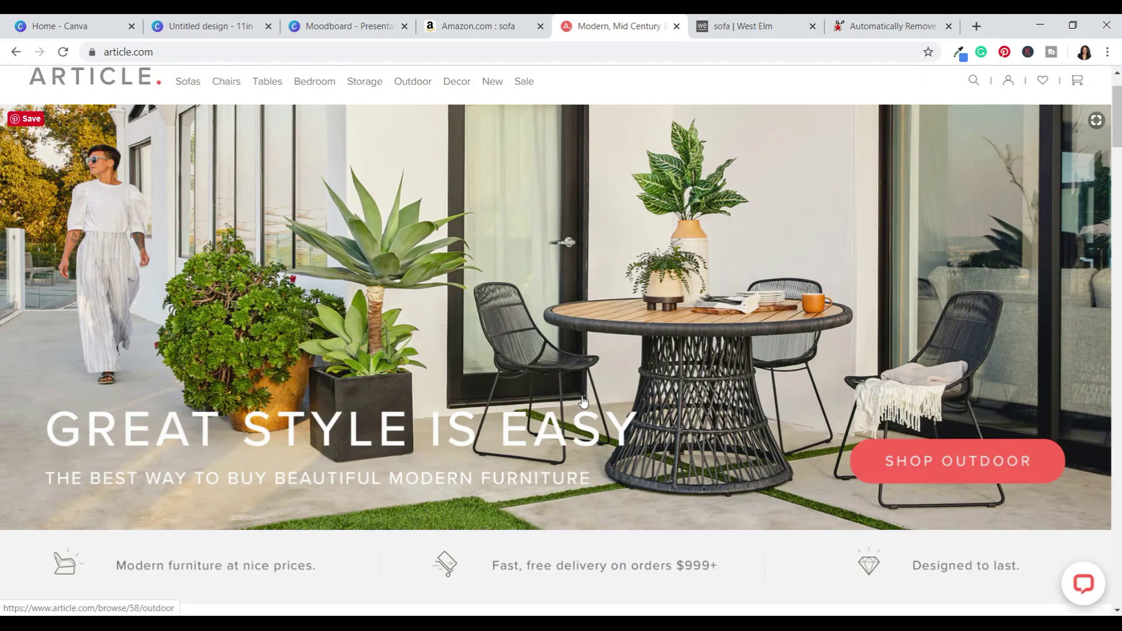
{"action": "scroll", "coordinate": [584, 401], "scroll_direction": "down", "scroll_amount": 6}
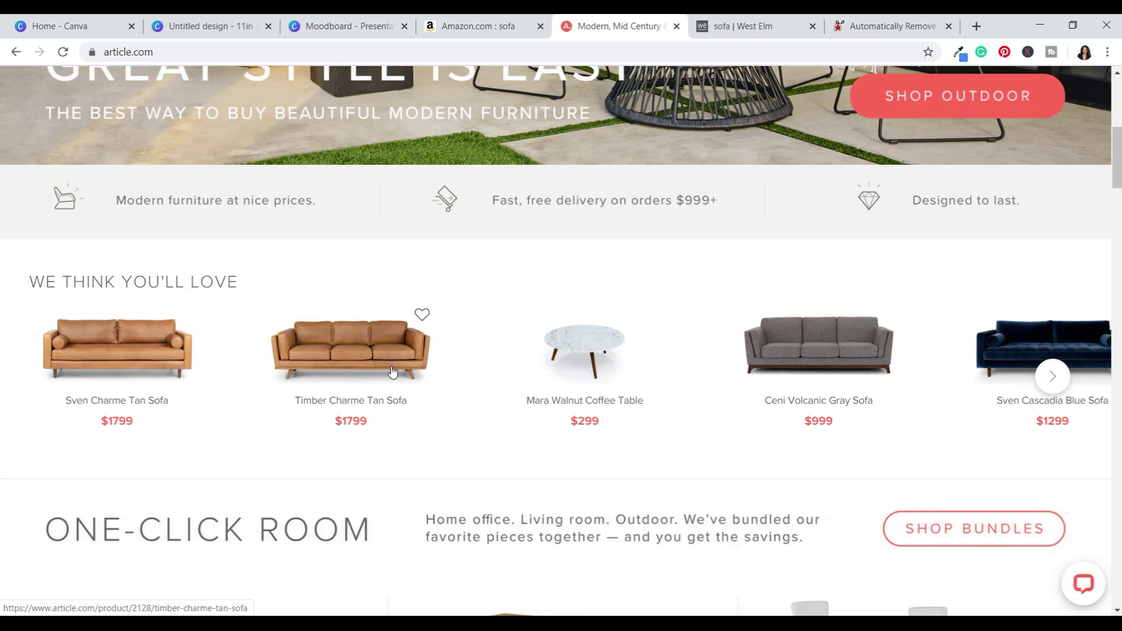
{"action": "scroll", "coordinate": [562, 439], "scroll_direction": "down", "scroll_amount": 1}
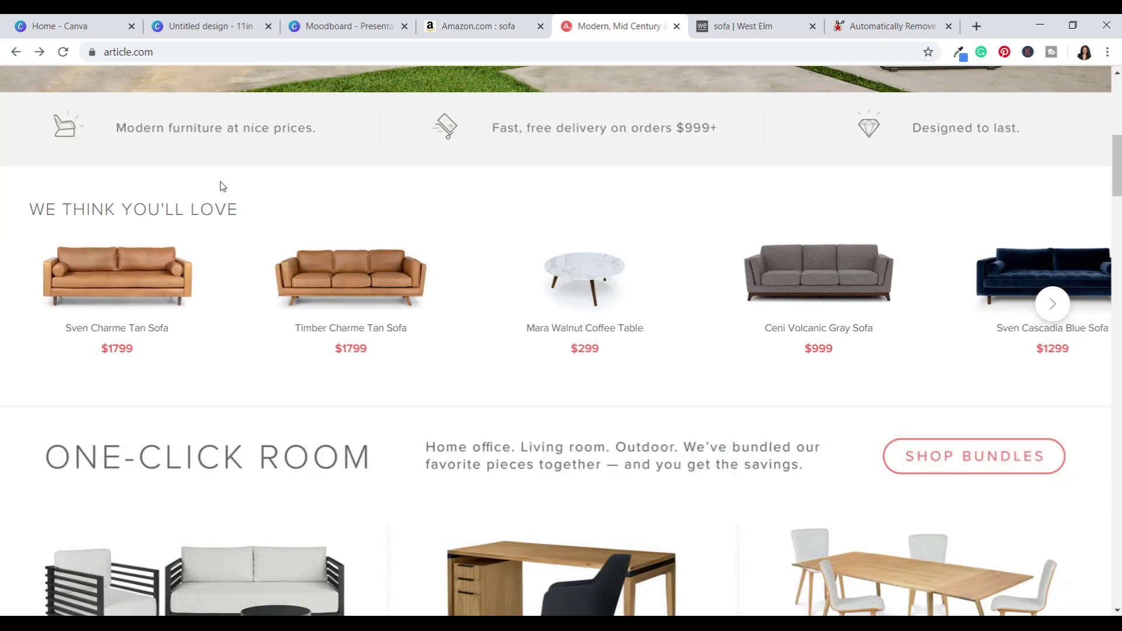
{"action": "left_click", "coordinate": [131, 273]}
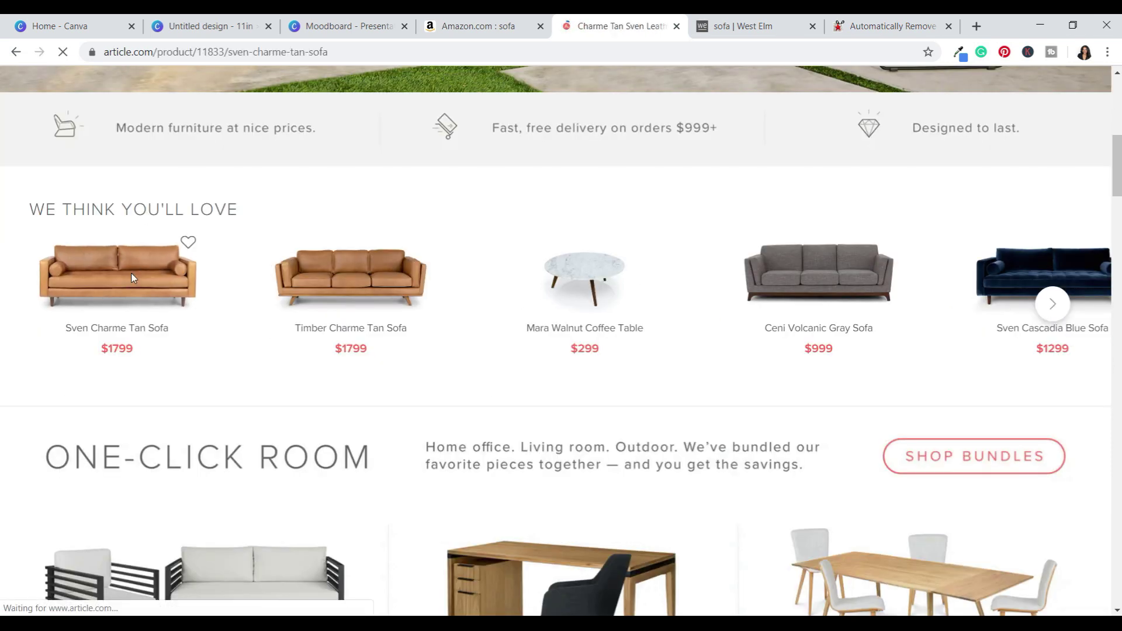
{"action": "scroll", "coordinate": [684, 341], "scroll_direction": "down", "scroll_amount": 1}
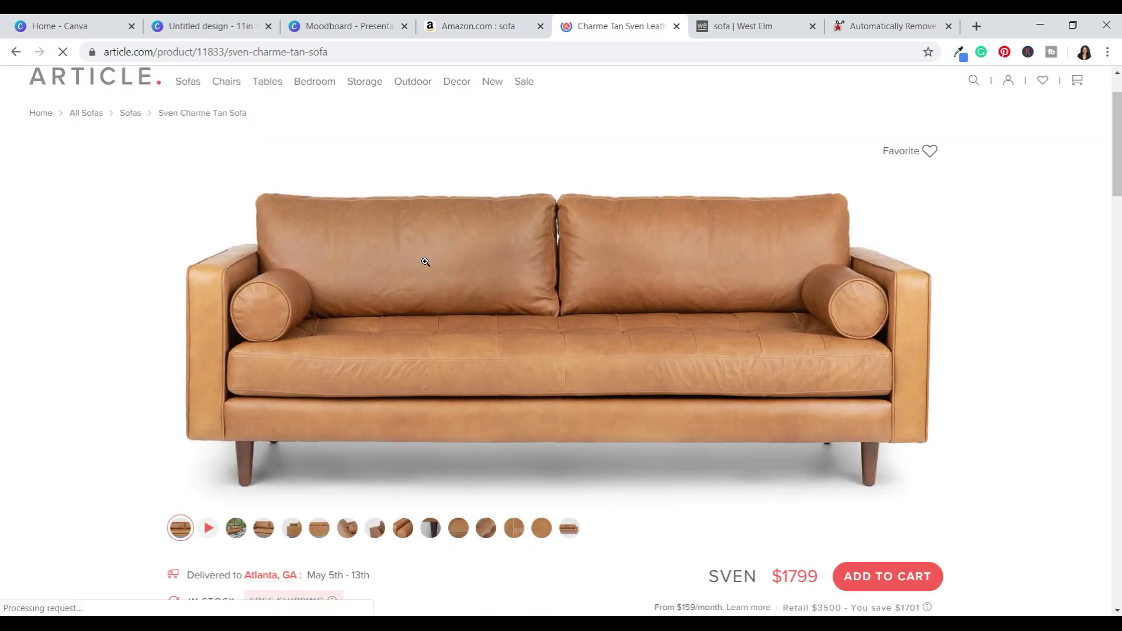
- Examine the Sven sofa's gallery photos from different angles and end on the straight front view
{"action": "left_click", "coordinate": [485, 528]}
{"action": "left_click", "coordinate": [347, 527]}
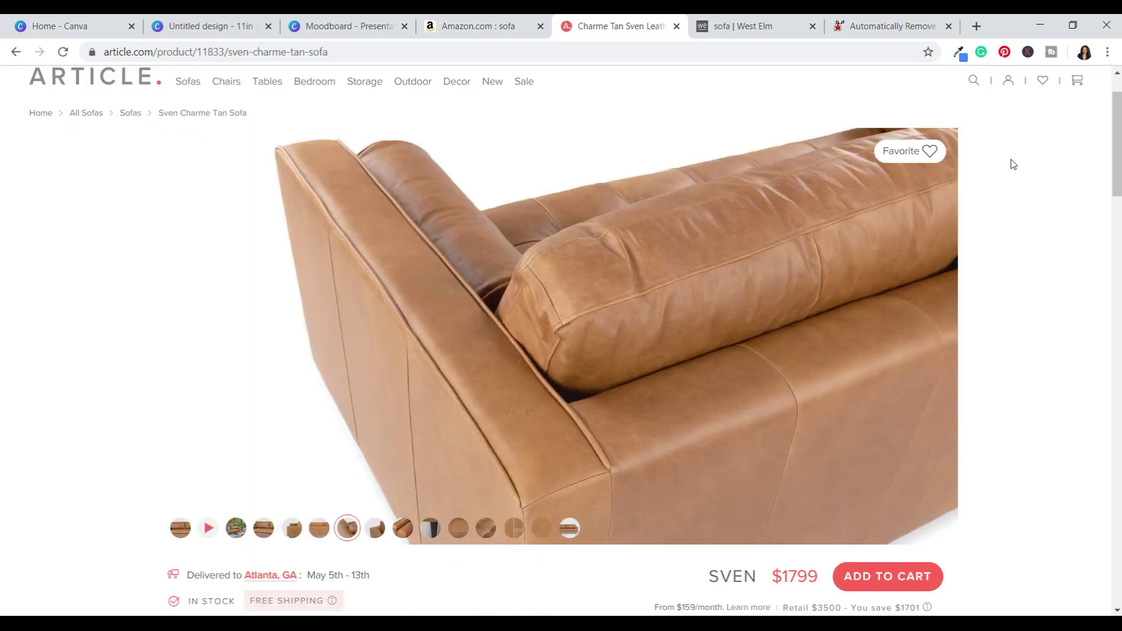
{"action": "left_click", "coordinate": [264, 530]}
{"action": "left_click", "coordinate": [299, 534]}
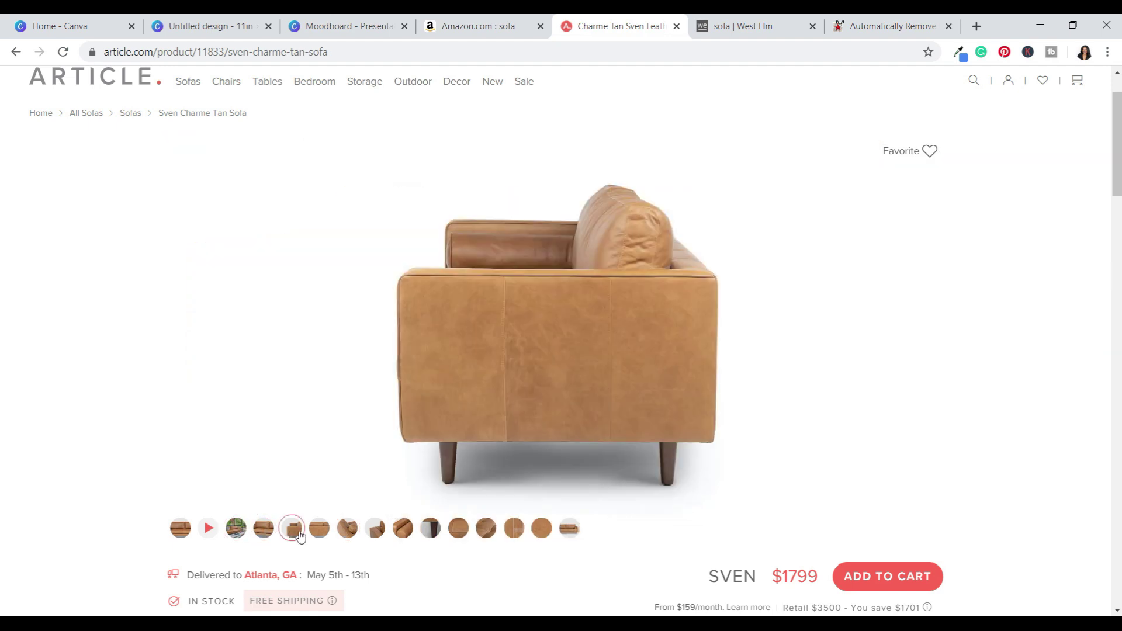
{"action": "left_click", "coordinate": [319, 530]}
{"action": "left_click", "coordinate": [343, 536]}
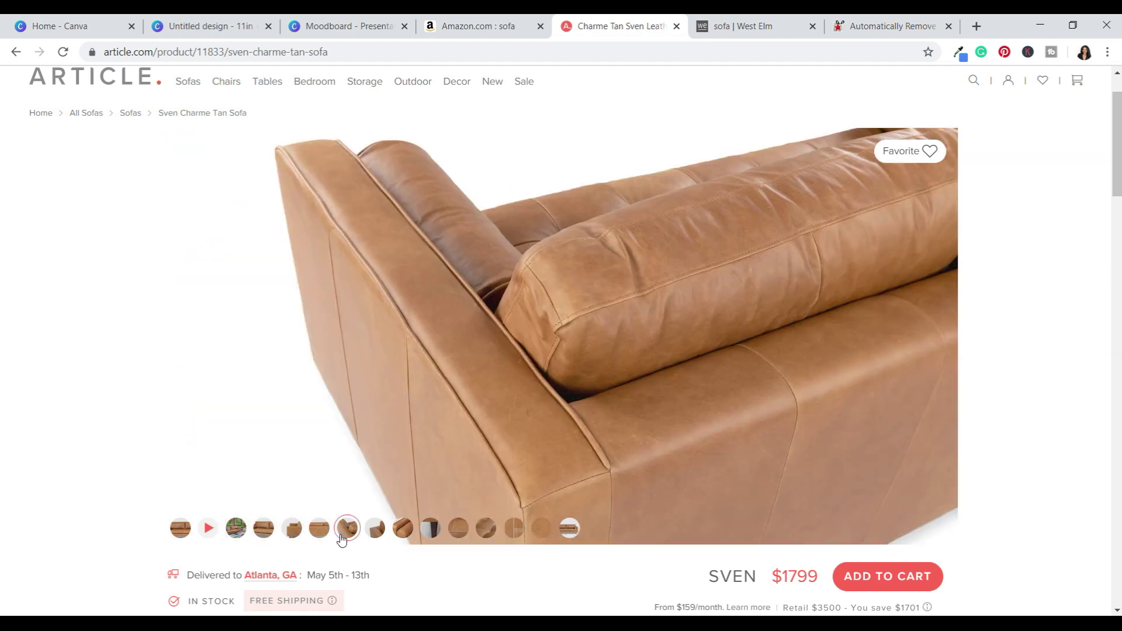
{"action": "left_click", "coordinate": [376, 538]}
{"action": "left_click", "coordinate": [404, 534]}
{"action": "left_click", "coordinate": [430, 535]}
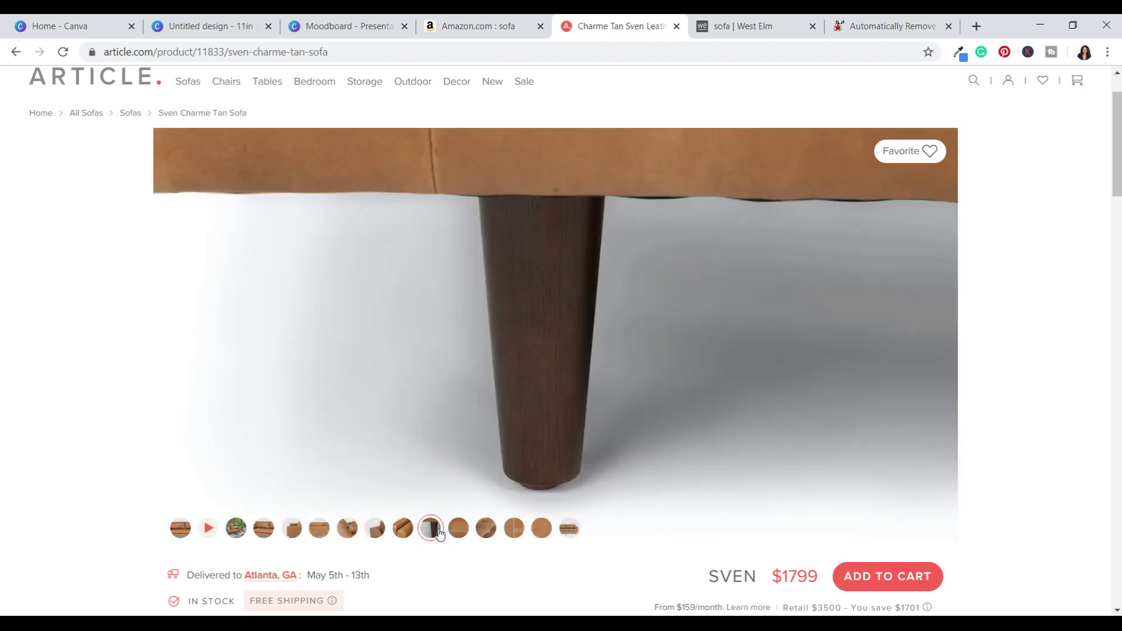
{"action": "left_click", "coordinate": [458, 535]}
{"action": "left_click", "coordinate": [485, 534]}
{"action": "left_click", "coordinate": [515, 535]}
{"action": "left_click", "coordinate": [571, 531]}
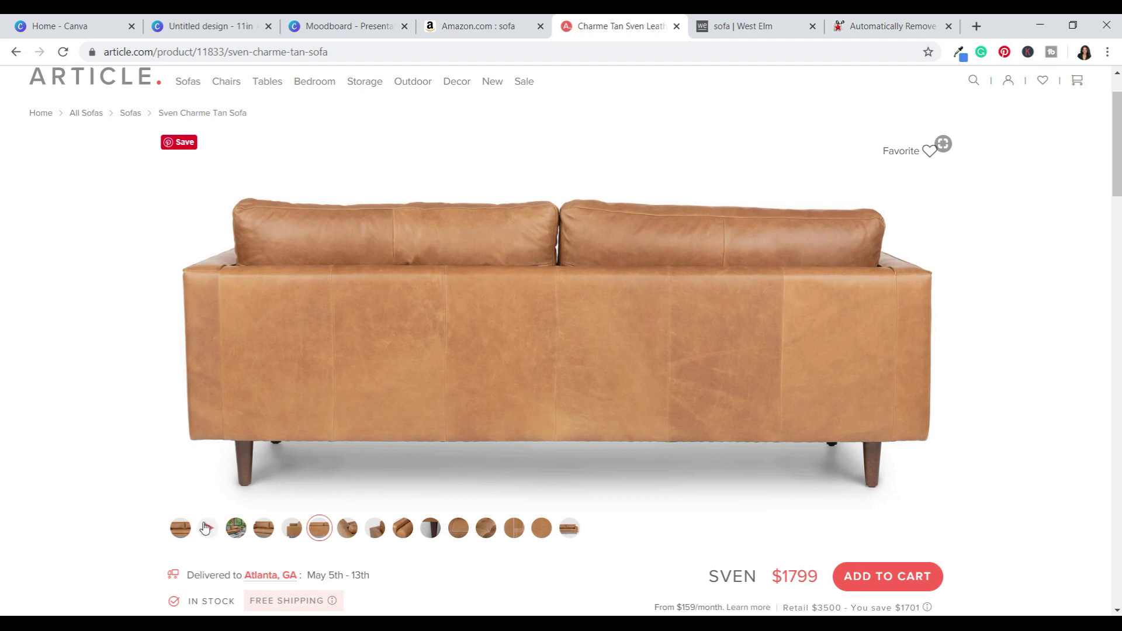
{"action": "left_click", "coordinate": [181, 530]}
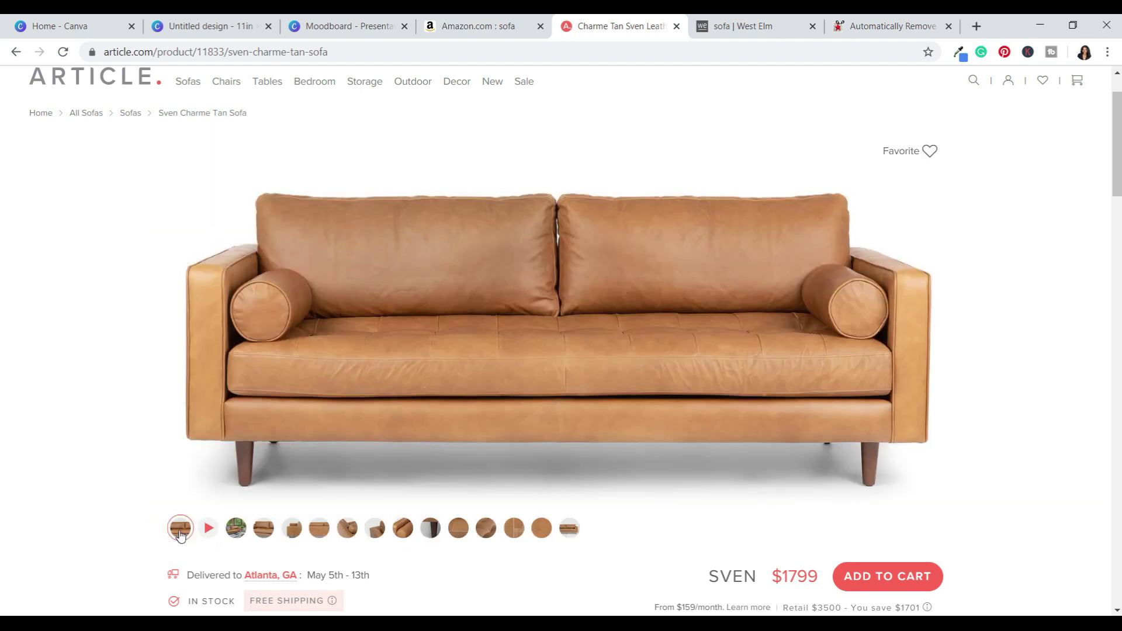
{"action": "right_click", "coordinate": [575, 318]}
{"action": "left_click", "coordinate": [636, 352]}
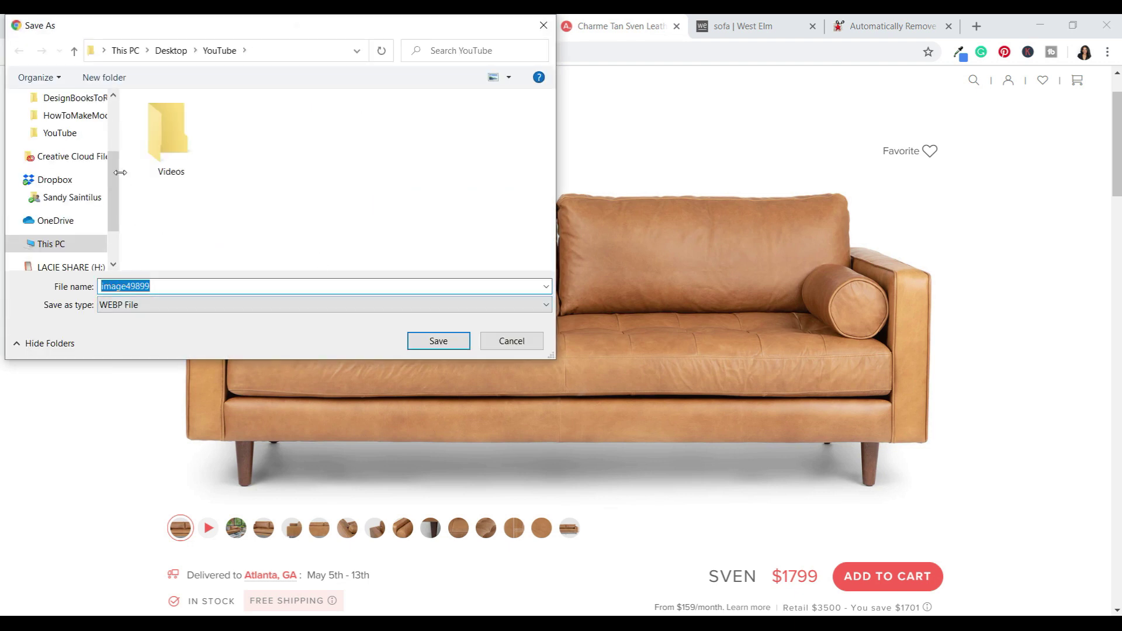
{"action": "left_click", "coordinate": [424, 308]}
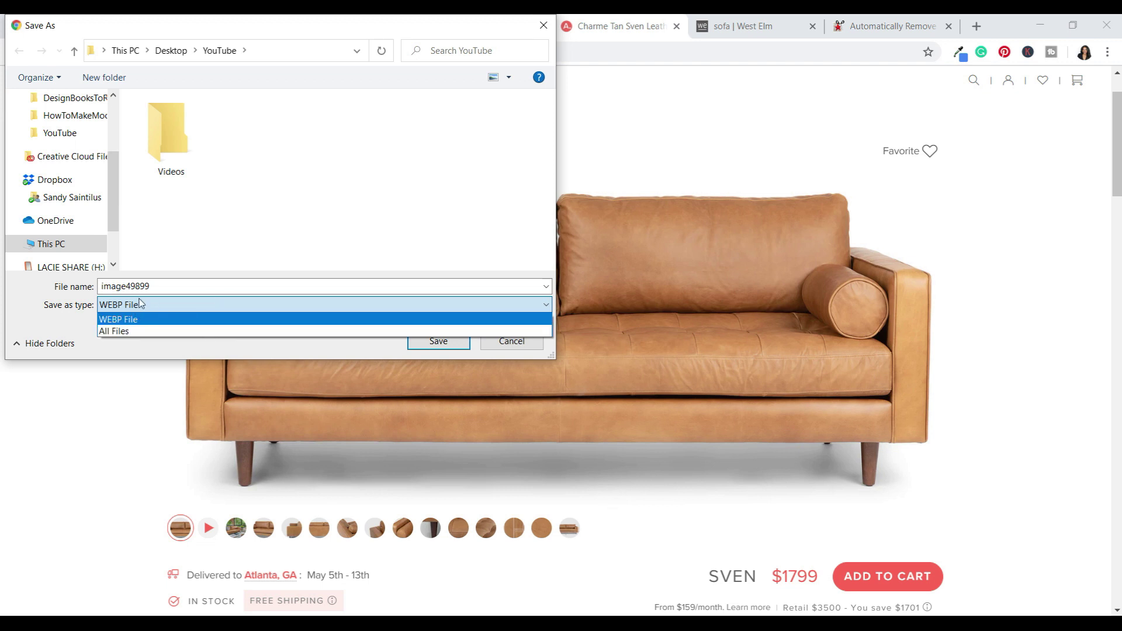
{"action": "left_click", "coordinate": [99, 417]}
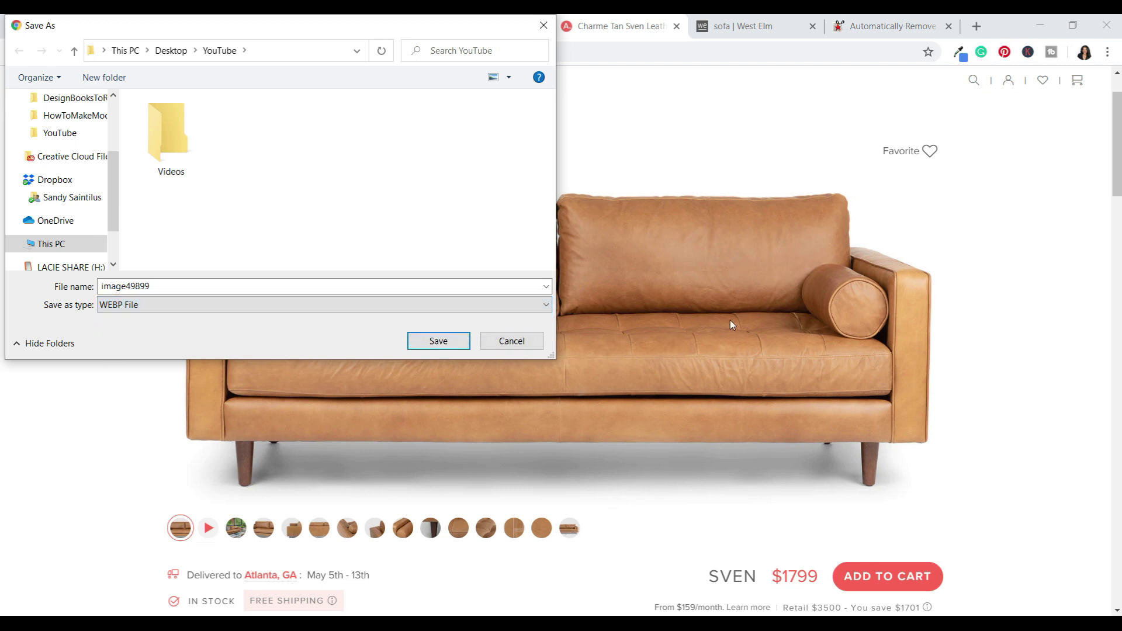
{"action": "left_click", "coordinate": [543, 26]}
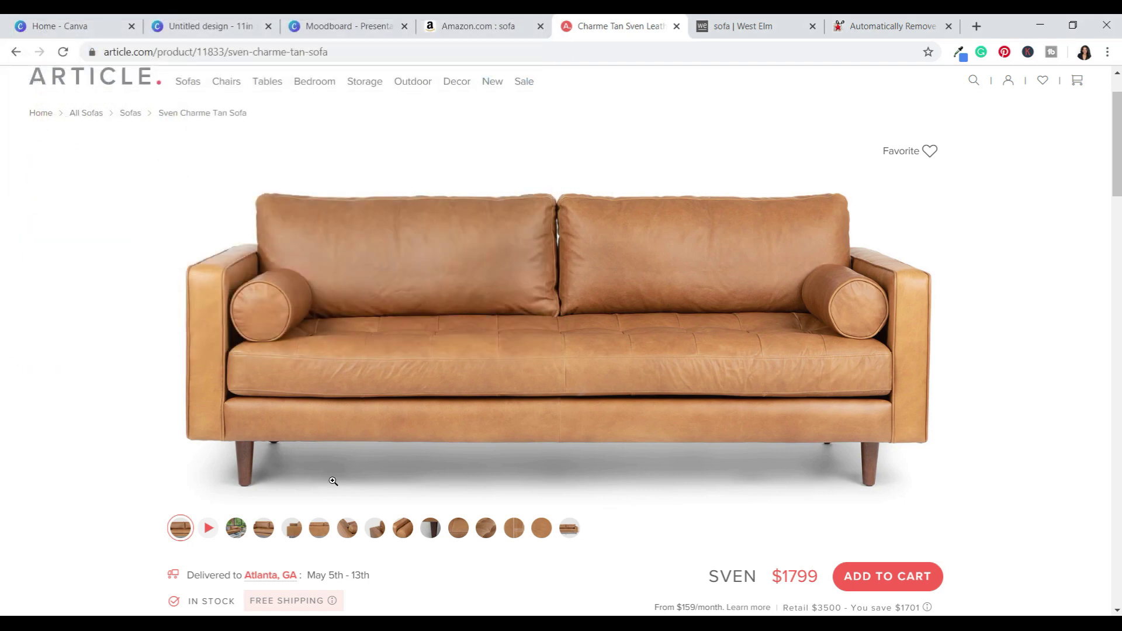
{"action": "right_click", "coordinate": [181, 532]}
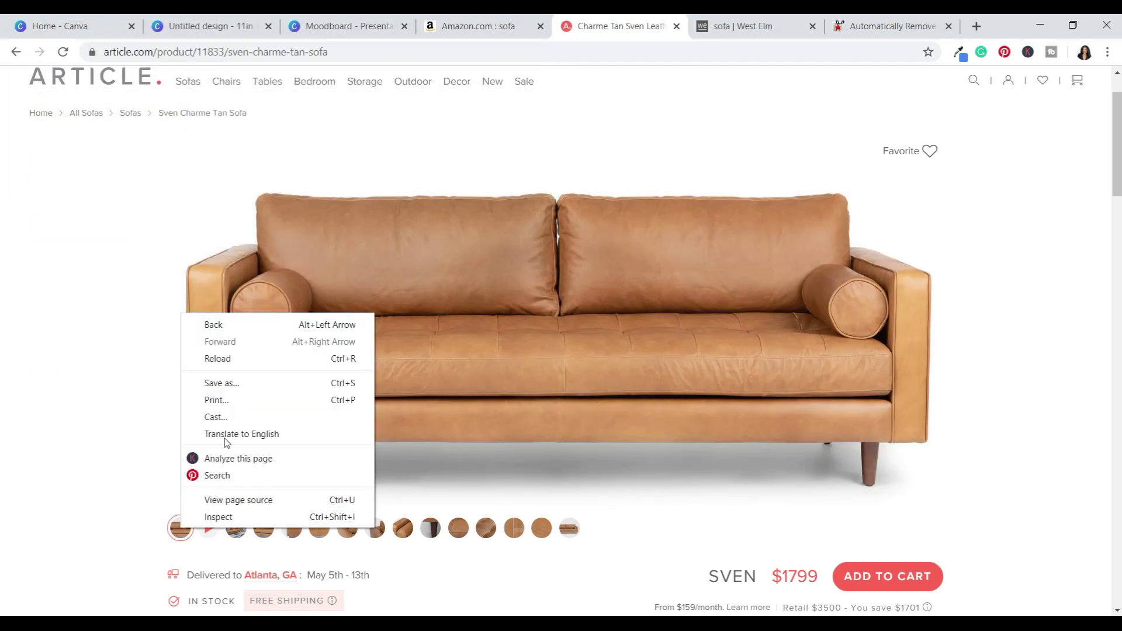
{"action": "left_click", "coordinate": [241, 383]}
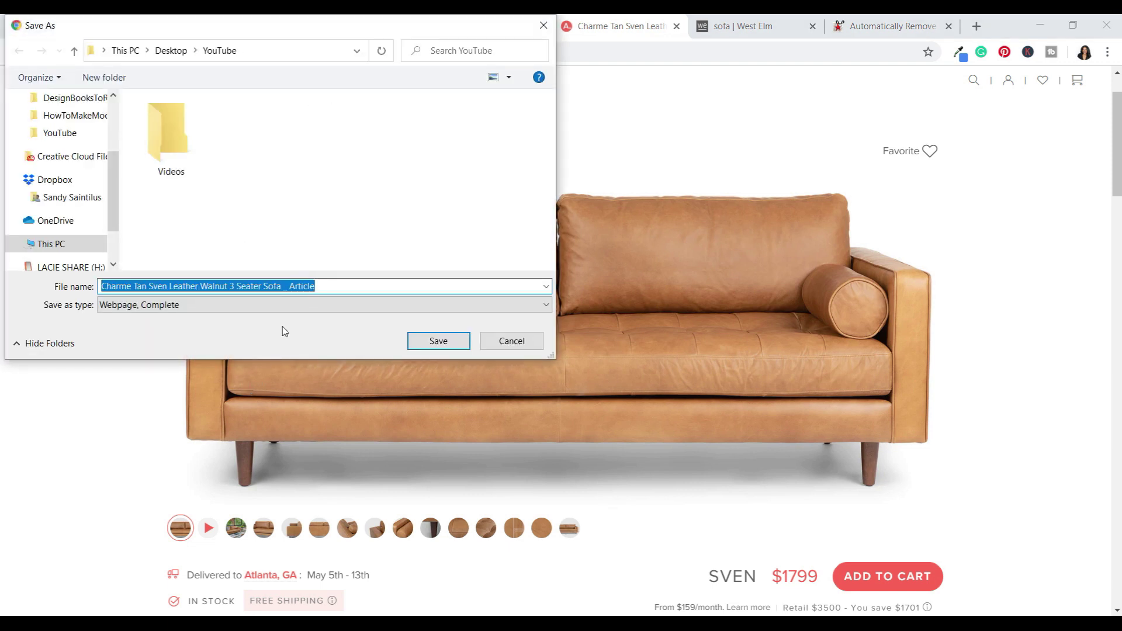
{"action": "left_click", "coordinate": [511, 347]}
- Look through the Sven sofa's other gallery photos, including the dimensions view, and return to the straight front view
{"action": "left_click", "coordinate": [506, 518]}
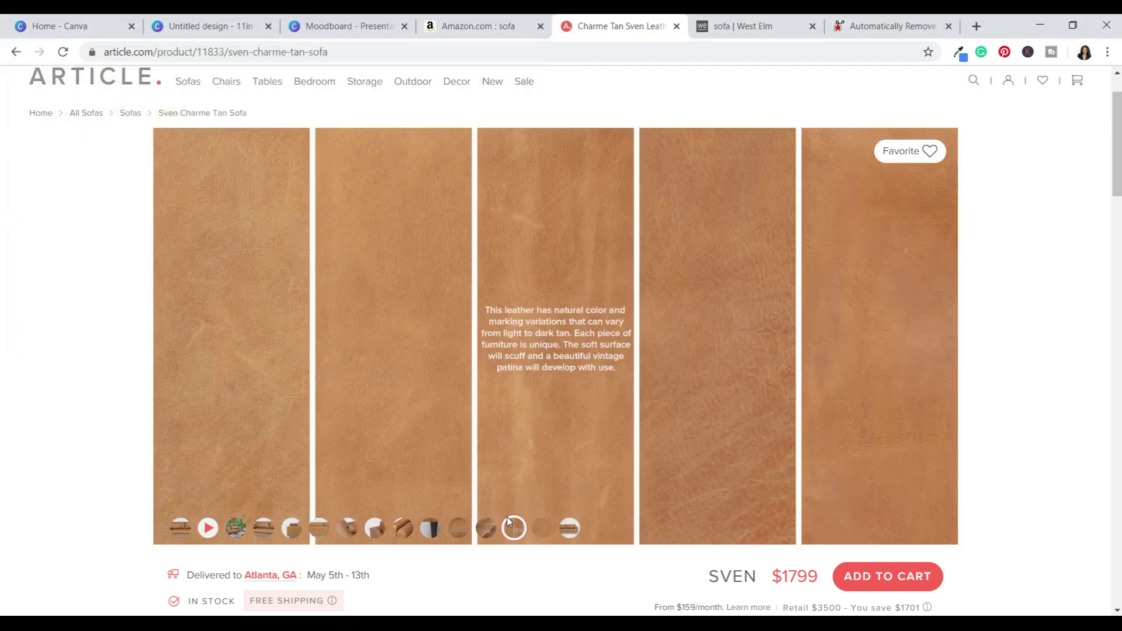
{"action": "left_click", "coordinate": [569, 529]}
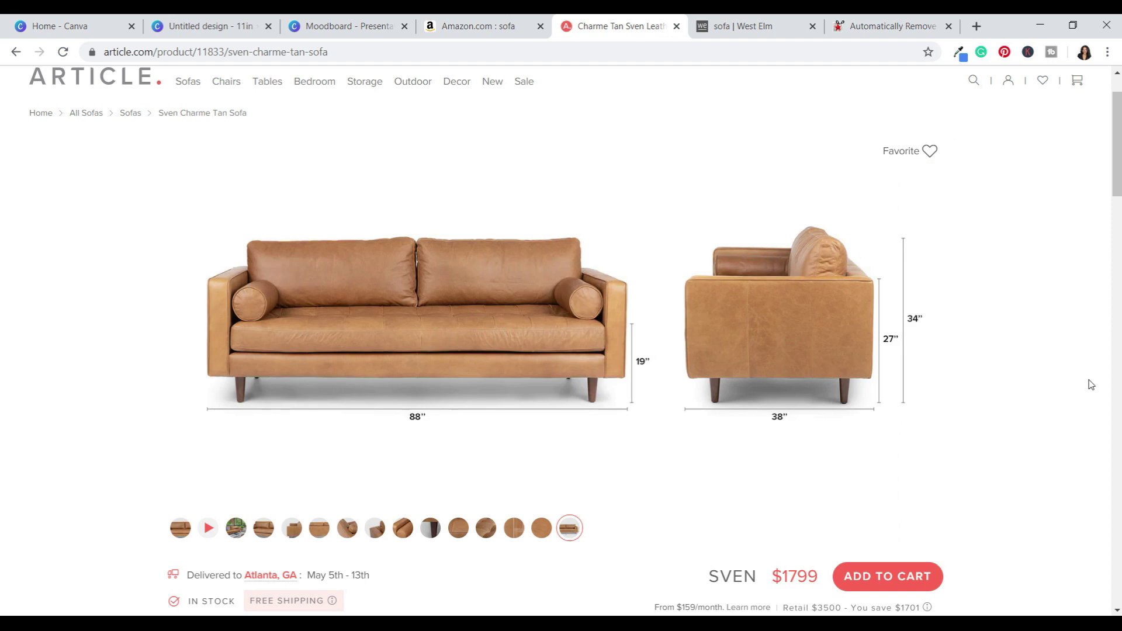
{"action": "left_click", "coordinate": [514, 527]}
{"action": "left_click", "coordinate": [291, 528]}
{"action": "left_click", "coordinate": [263, 528]}
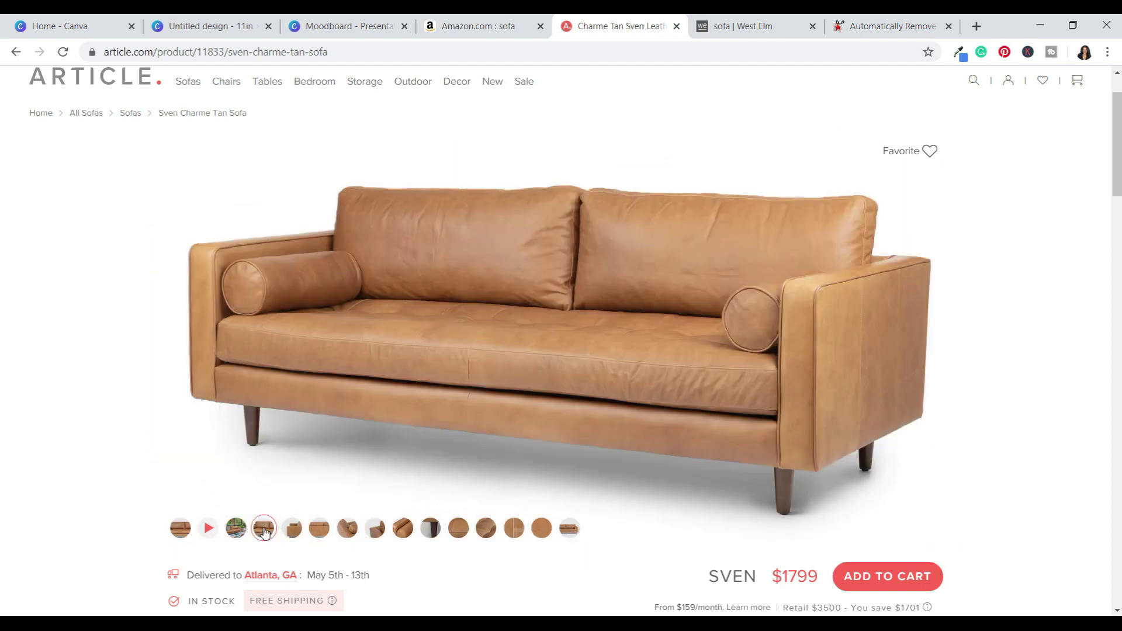
{"action": "left_click", "coordinate": [236, 529]}
{"action": "left_click", "coordinate": [181, 528]}
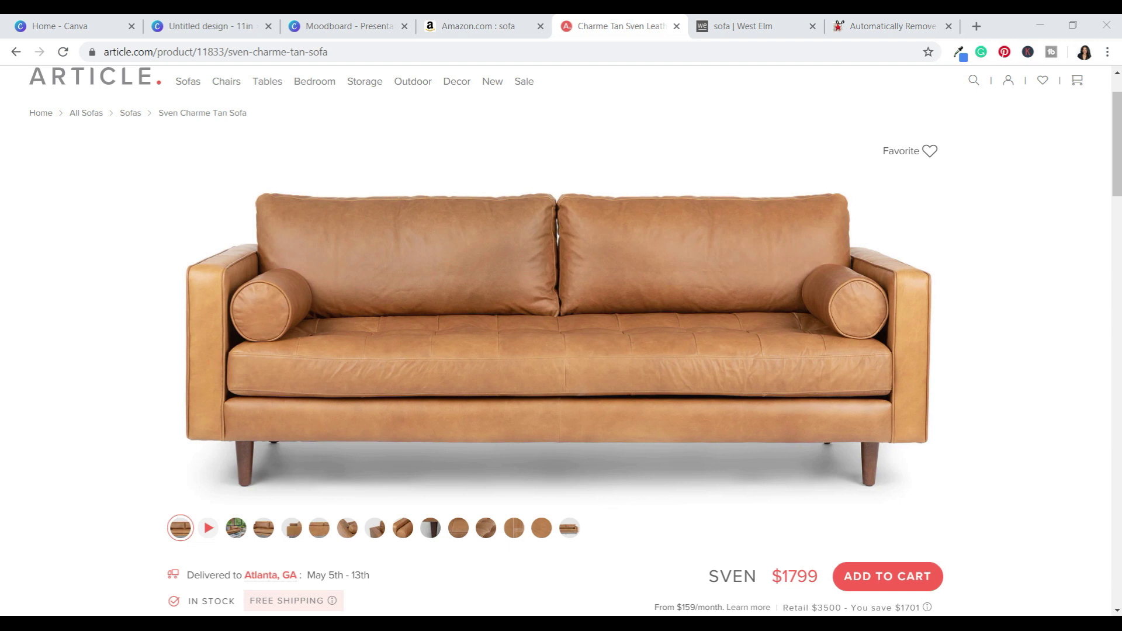
- Capture the front view of the tan sofa with the Snipping Tool and save it as the JPEG "Articel Sofa" in the YouTube folder
{"action": "left_click", "coordinate": [47, 404]}
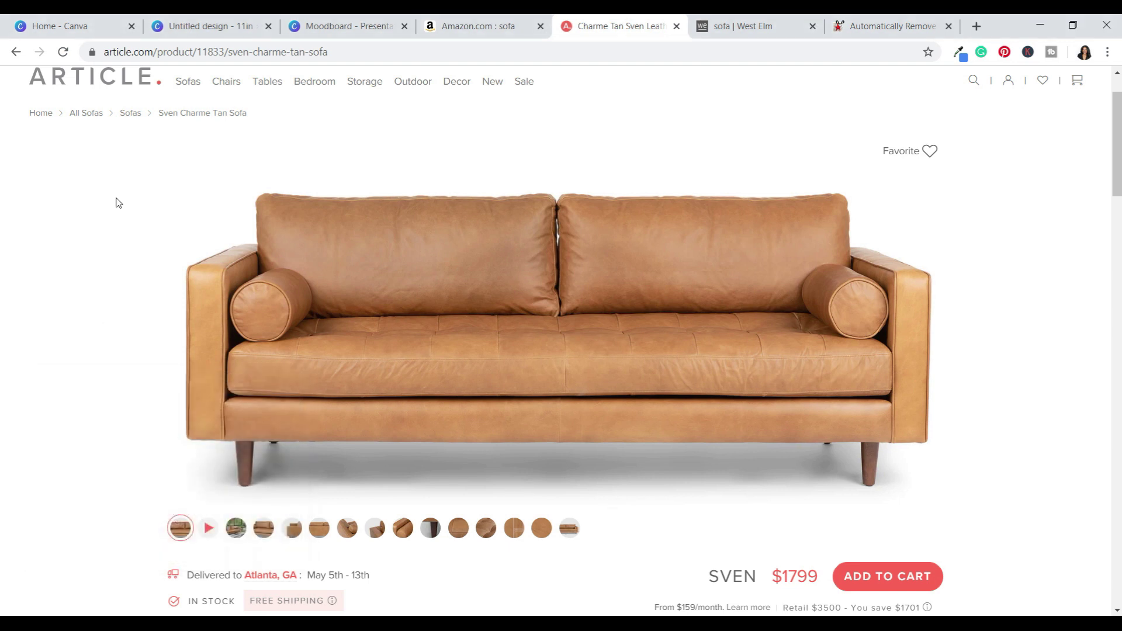
{"action": "left_click_drag", "start_coordinate": [155, 154], "coordinate": [971, 509]}
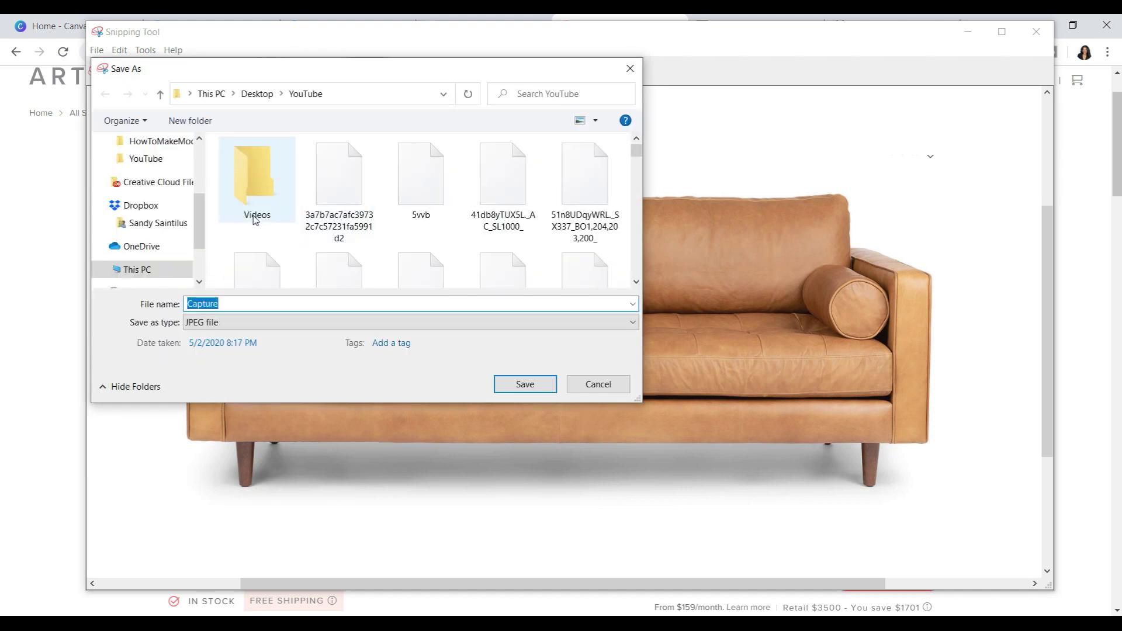
{"action": "type", "text": "Articel Sofa"}
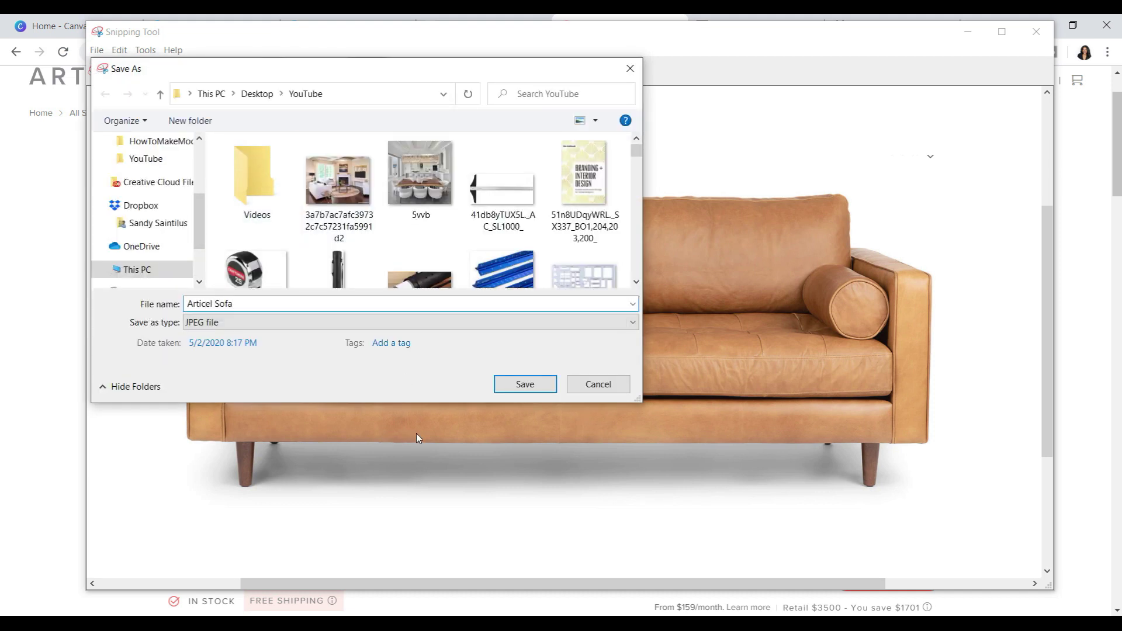
{"action": "left_click", "coordinate": [525, 384]}
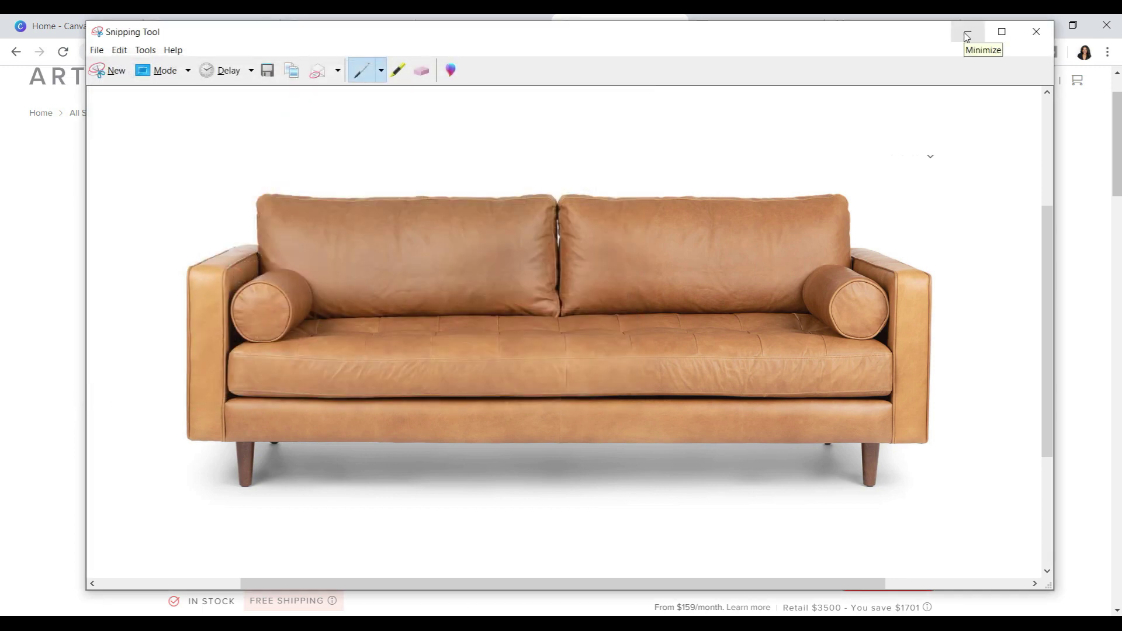
{"action": "left_click", "coordinate": [967, 37]}
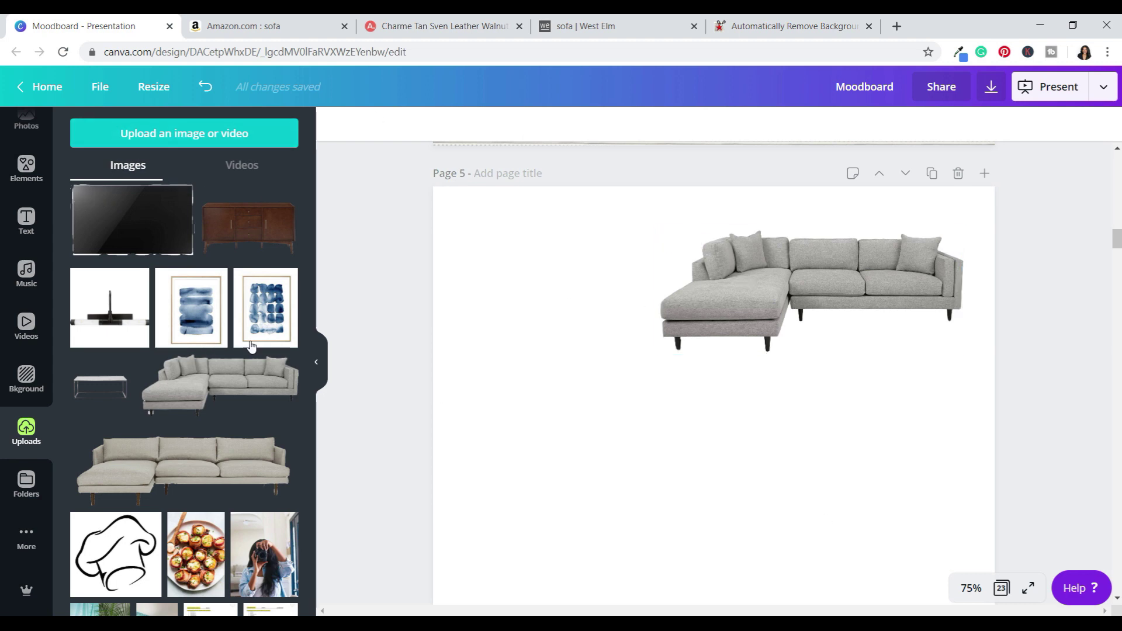
- Upload "Articel Sofa.JPG" from the YouTube folder to the Moodboard presentation in Canva
{"action": "left_click", "coordinate": [185, 138]}
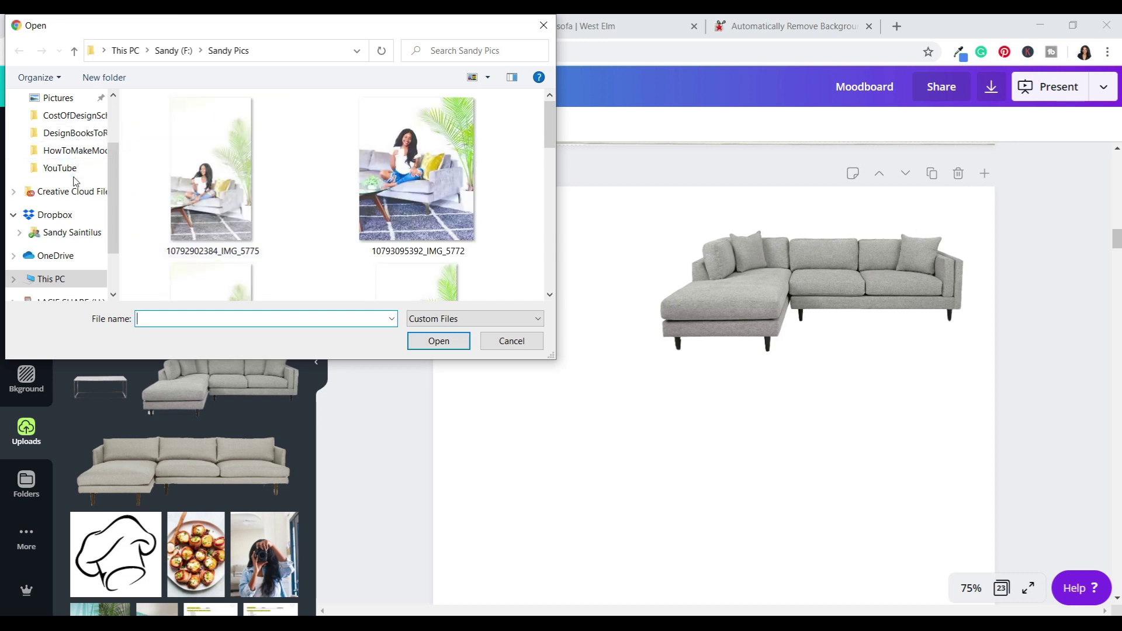
{"action": "left_click", "coordinate": [61, 169]}
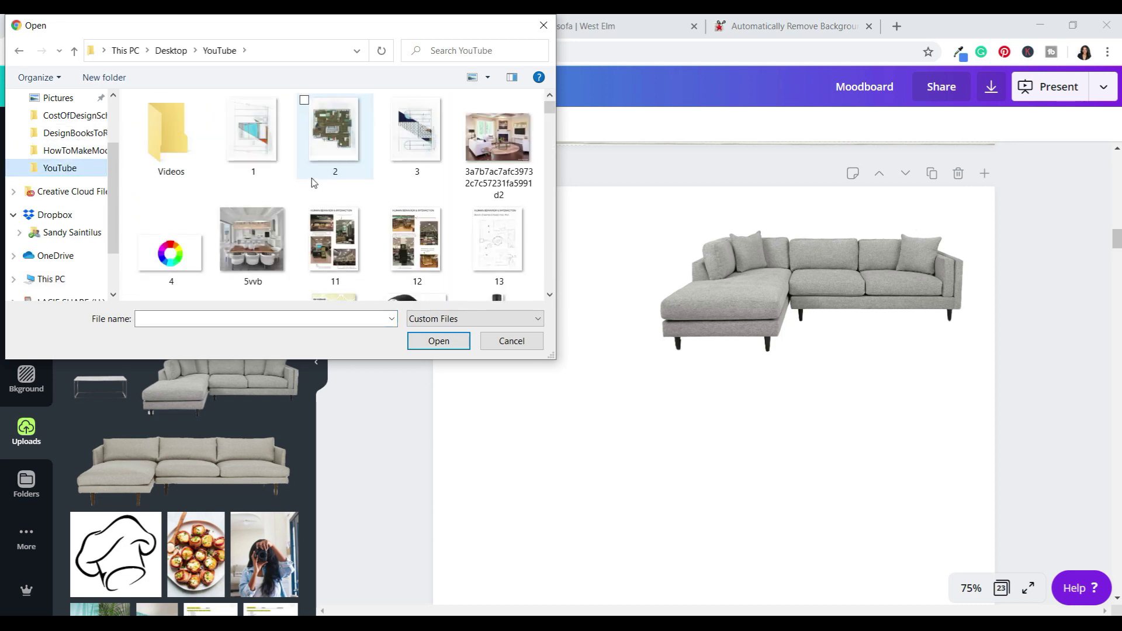
{"action": "left_click", "coordinate": [280, 318]}
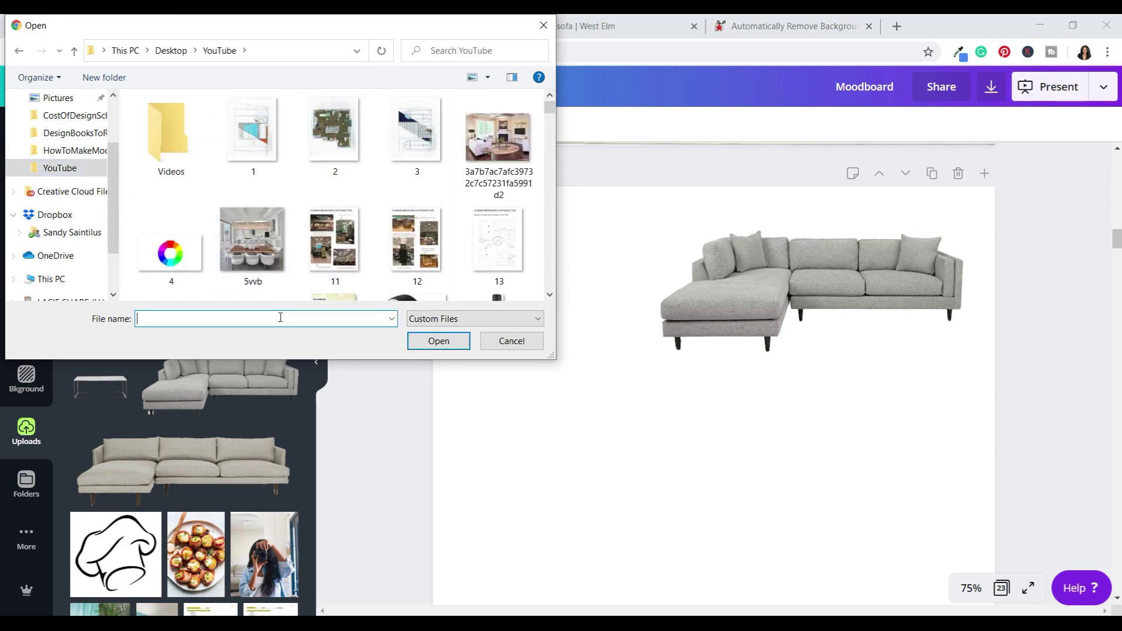
{"action": "type", "text": "art"}
{"action": "key", "text": "Return"}
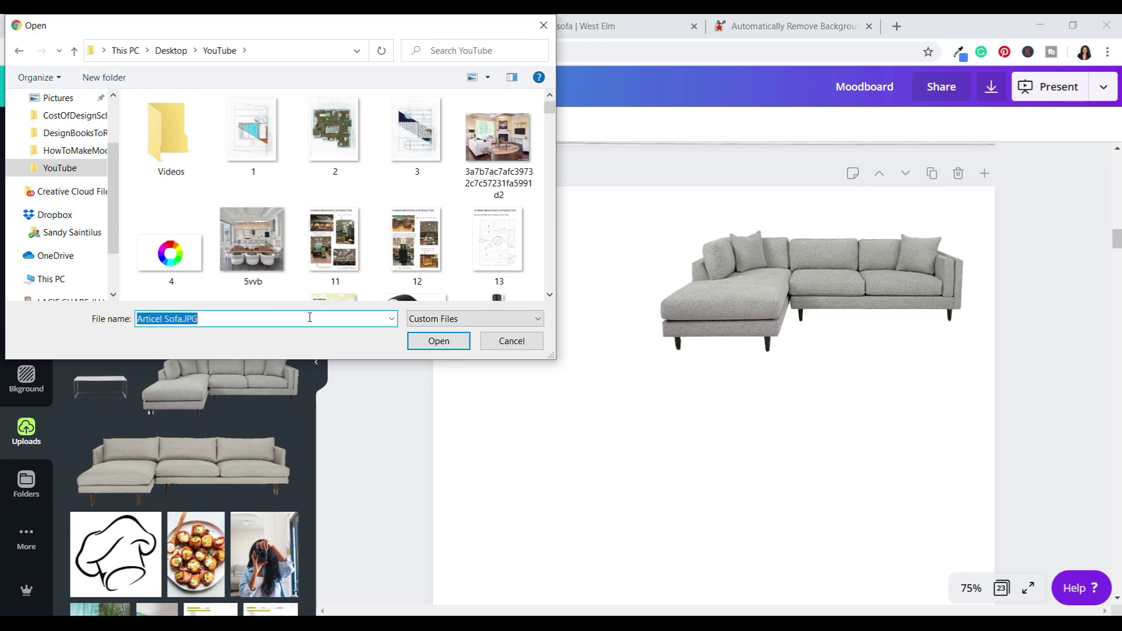
{"action": "left_click", "coordinate": [421, 342]}
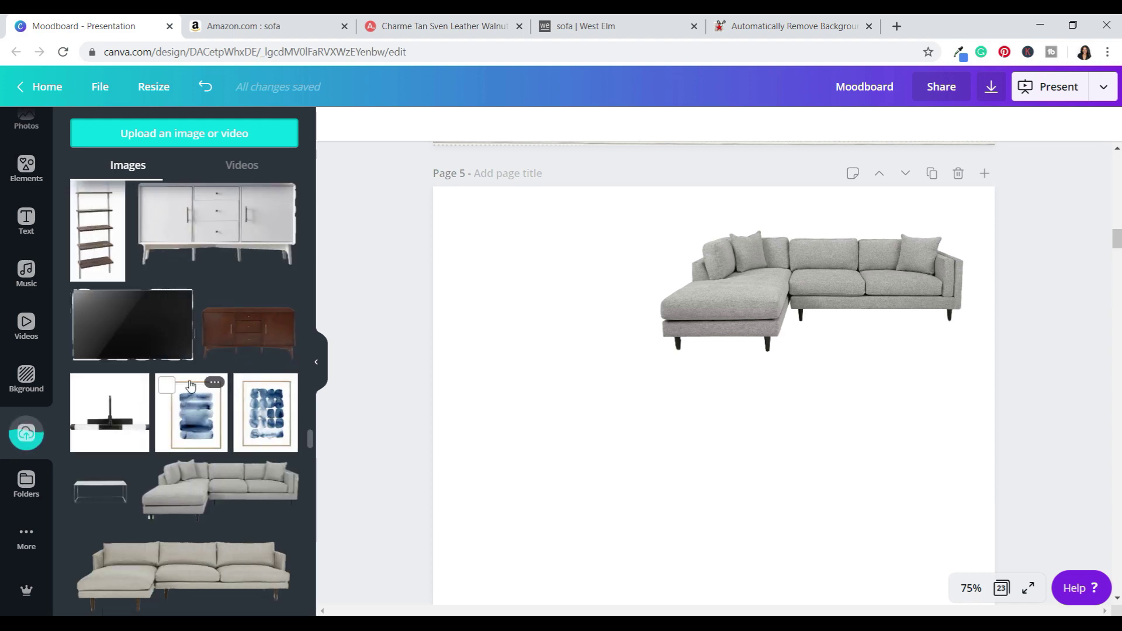
- Add the uploaded tan leather sofa image to page 5 and place it below the grey sectional
{"action": "scroll", "coordinate": [187, 380], "scroll_direction": "up", "scroll_amount": 20}
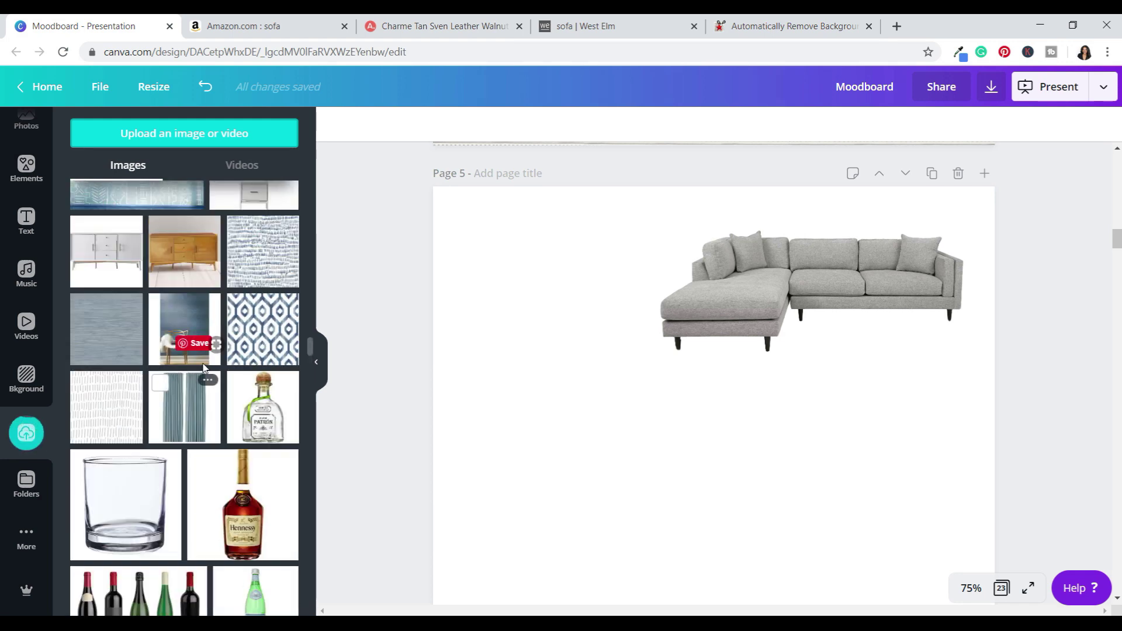
{"action": "scroll", "coordinate": [193, 356], "scroll_direction": "up", "scroll_amount": 20}
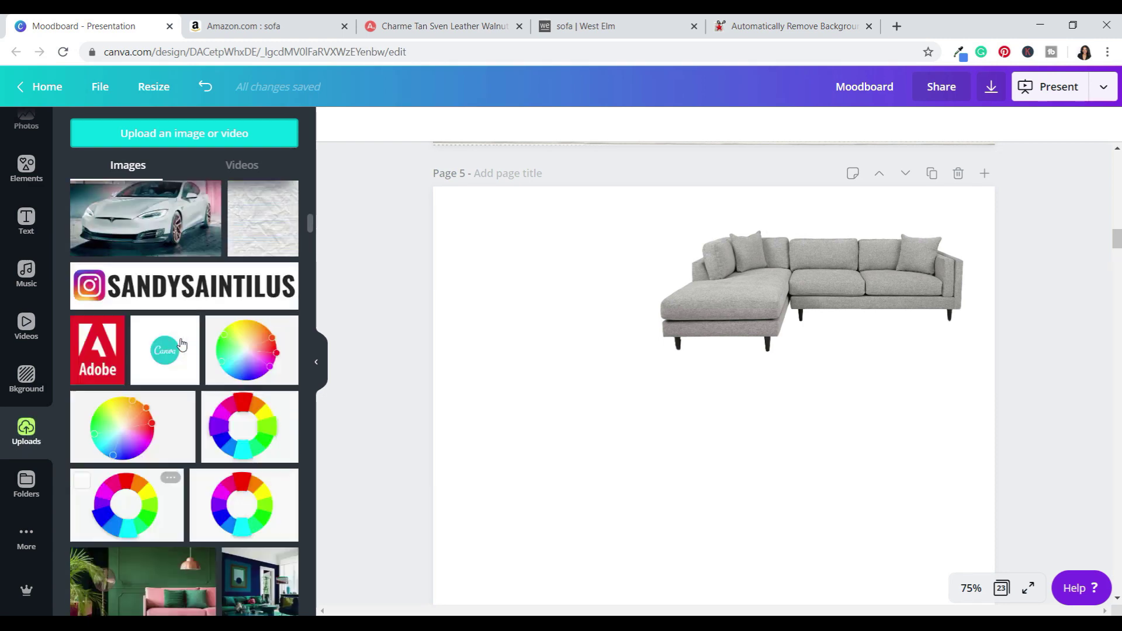
{"action": "scroll", "coordinate": [181, 343], "scroll_direction": "up", "scroll_amount": 10}
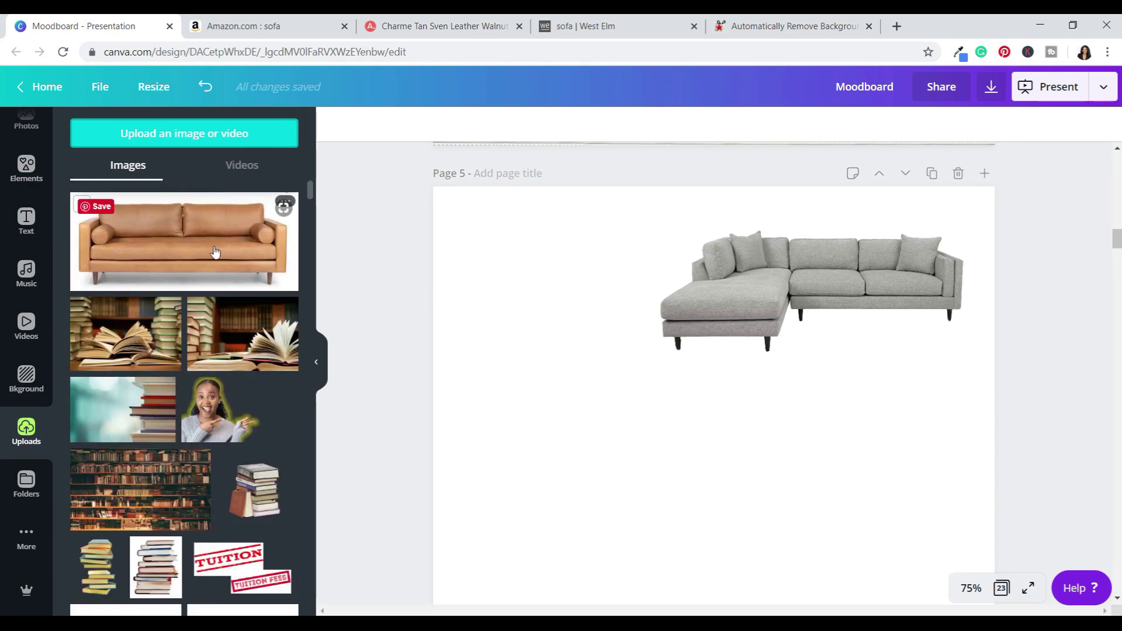
{"action": "left_click", "coordinate": [214, 250]}
{"action": "left_click_drag", "start_coordinate": [734, 451], "coordinate": [698, 526]}
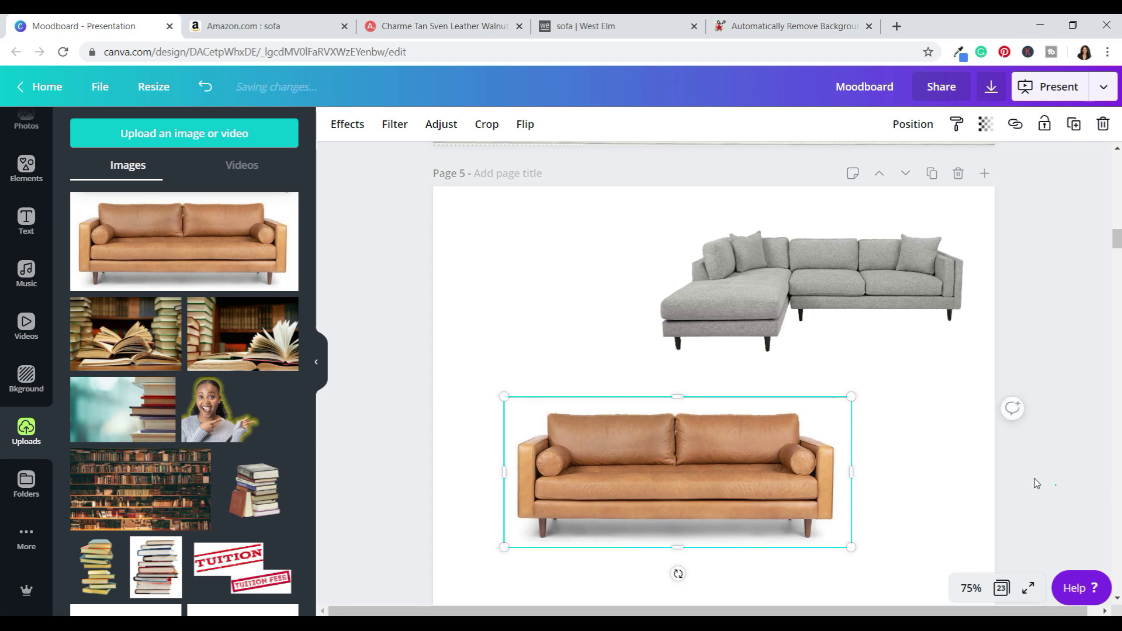
- Try the tan sofa image over the furniture of the page 4 moodboard and delete it again
{"action": "left_click_drag", "start_coordinate": [648, 480], "coordinate": [666, 420]}
{"action": "scroll", "coordinate": [776, 431], "scroll_direction": "up", "scroll_amount": 3}
{"action": "left_click_drag", "start_coordinate": [776, 560], "coordinate": [791, 187]}
{"action": "scroll", "coordinate": [780, 265], "scroll_direction": "up", "scroll_amount": 3}
{"action": "scroll", "coordinate": [780, 270], "scroll_direction": "up", "scroll_amount": 5}
{"action": "left_click_drag", "start_coordinate": [765, 503], "coordinate": [770, 391]}
{"action": "scroll", "coordinate": [749, 383], "scroll_direction": "down", "scroll_amount": 4}
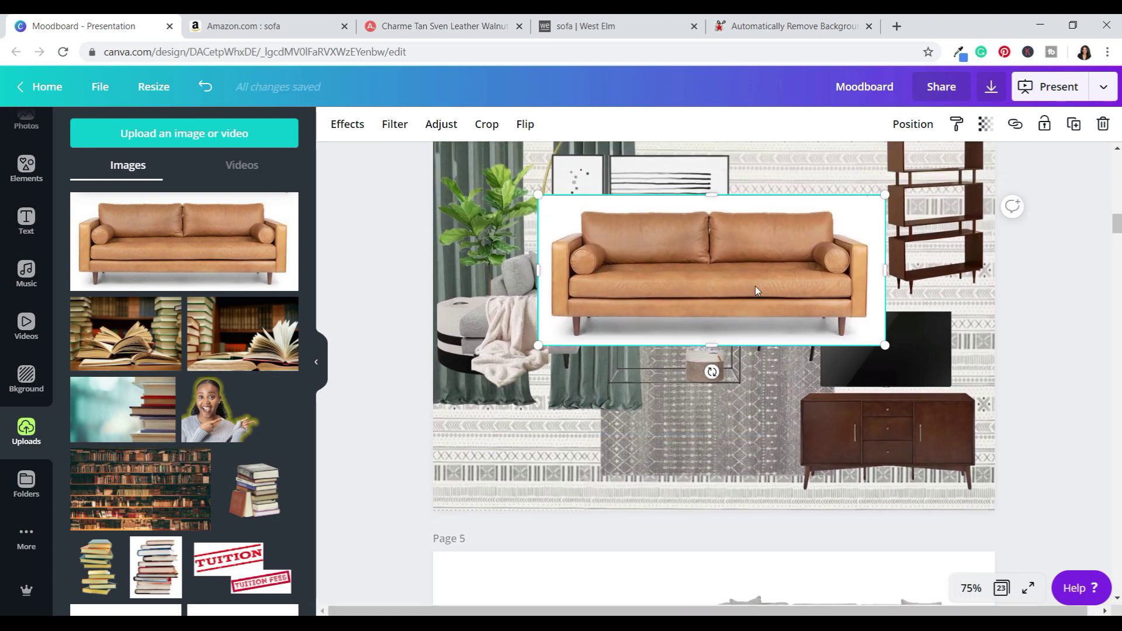
{"action": "key", "text": "Delete"}
- Compare the layered living room moodboard on page 4 with the cut-out grey sectional on page 5
{"action": "scroll", "coordinate": [573, 234], "scroll_direction": "up", "scroll_amount": 2}
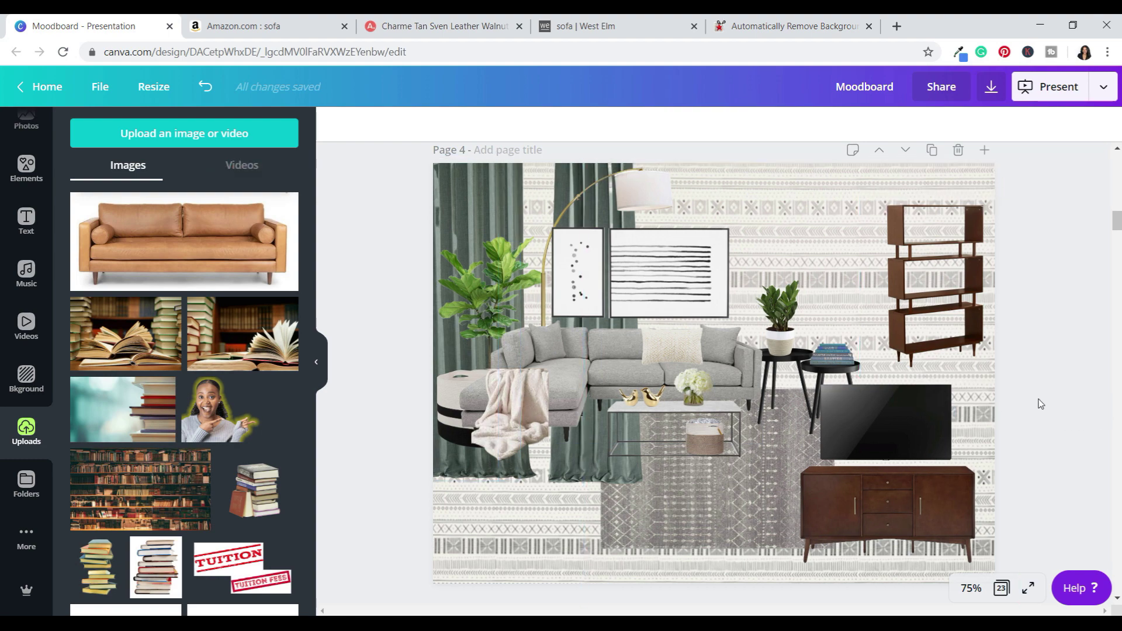
{"action": "scroll", "coordinate": [1041, 403], "scroll_direction": "down", "scroll_amount": 2}
{"action": "scroll", "coordinate": [1039, 401], "scroll_direction": "up", "scroll_amount": 1}
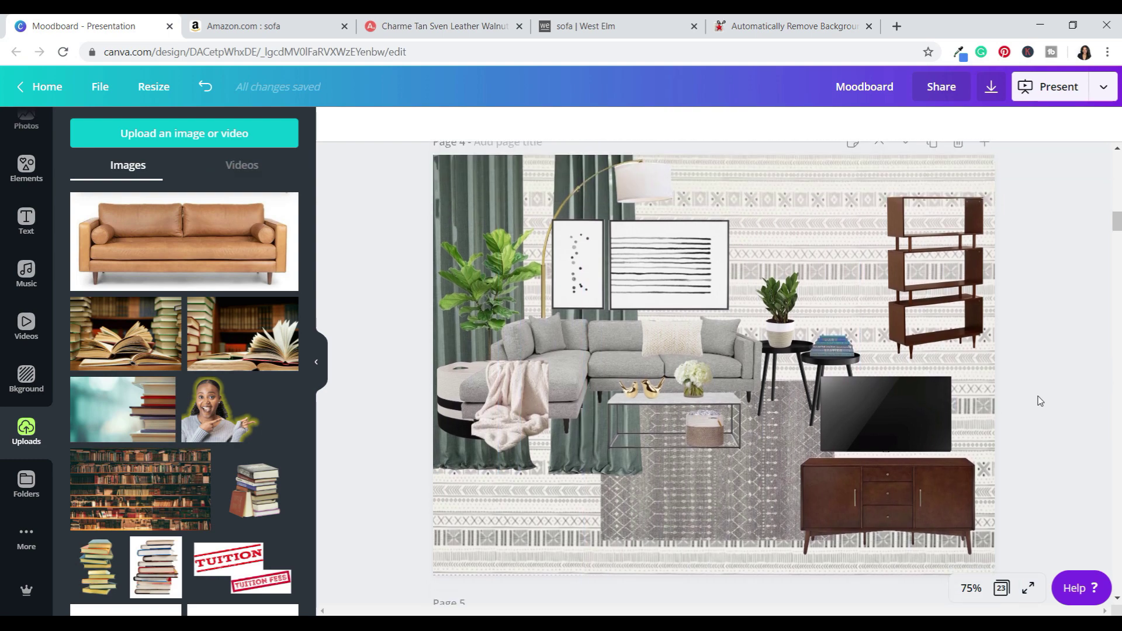
{"action": "scroll", "coordinate": [1037, 399], "scroll_direction": "down", "scroll_amount": 5}
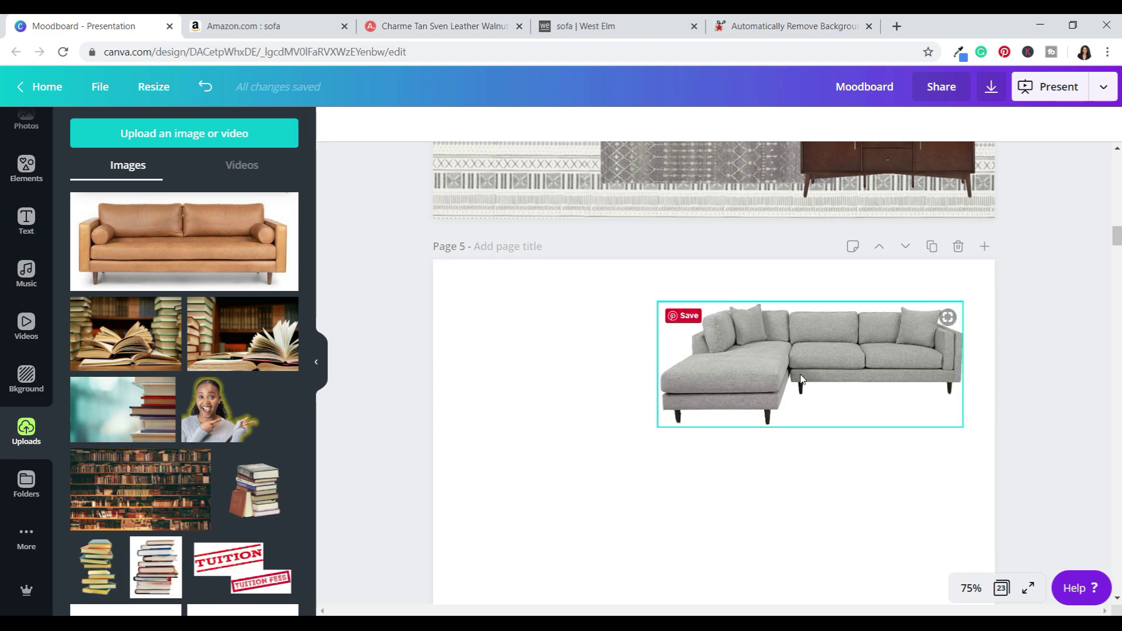
{"action": "scroll", "coordinate": [798, 380], "scroll_direction": "up", "scroll_amount": 3}
{"action": "scroll", "coordinate": [798, 377], "scroll_direction": "up", "scroll_amount": 3}
{"action": "scroll", "coordinate": [798, 378], "scroll_direction": "down", "scroll_amount": 7}
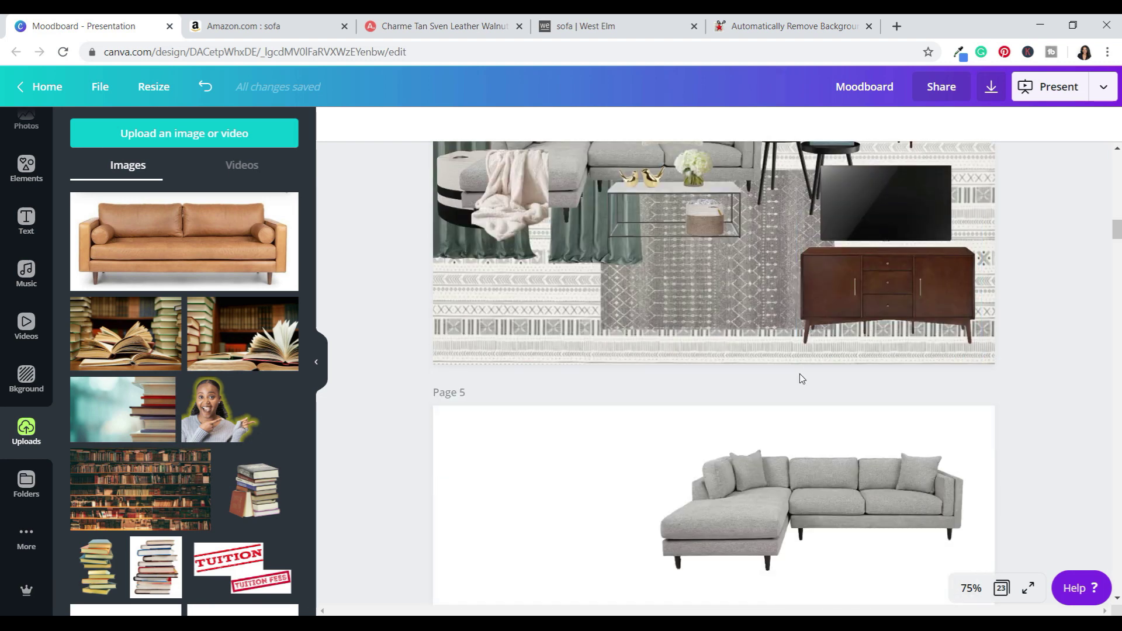
- Delete the grey sectional from page 5 and give the page a mint green background
{"action": "left_click", "coordinate": [854, 298]}
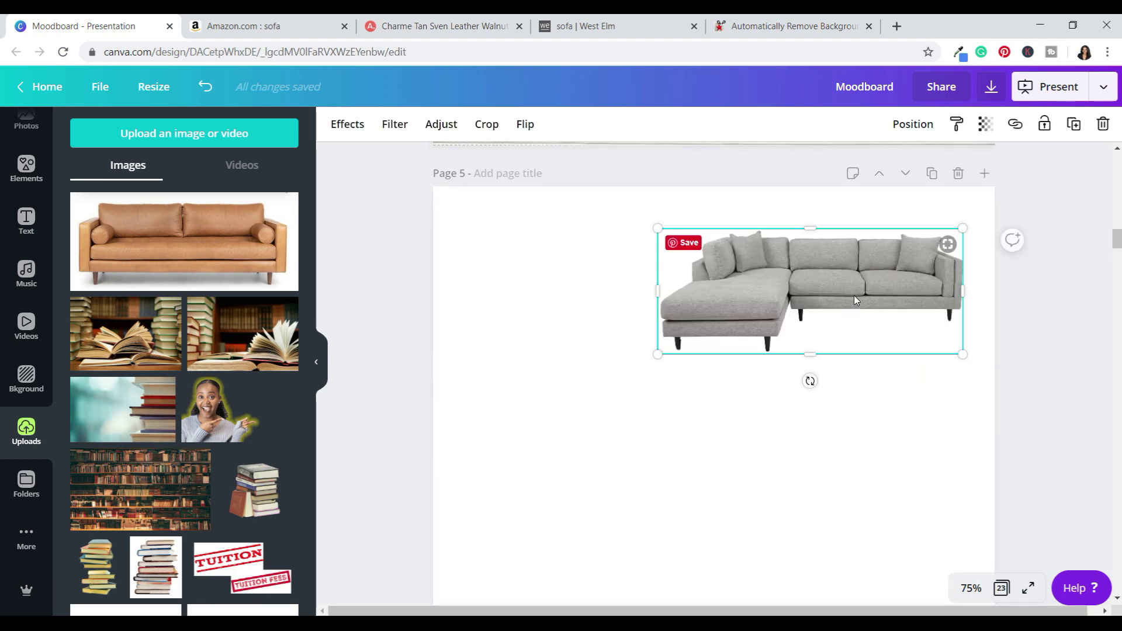
{"action": "key", "text": "Delete"}
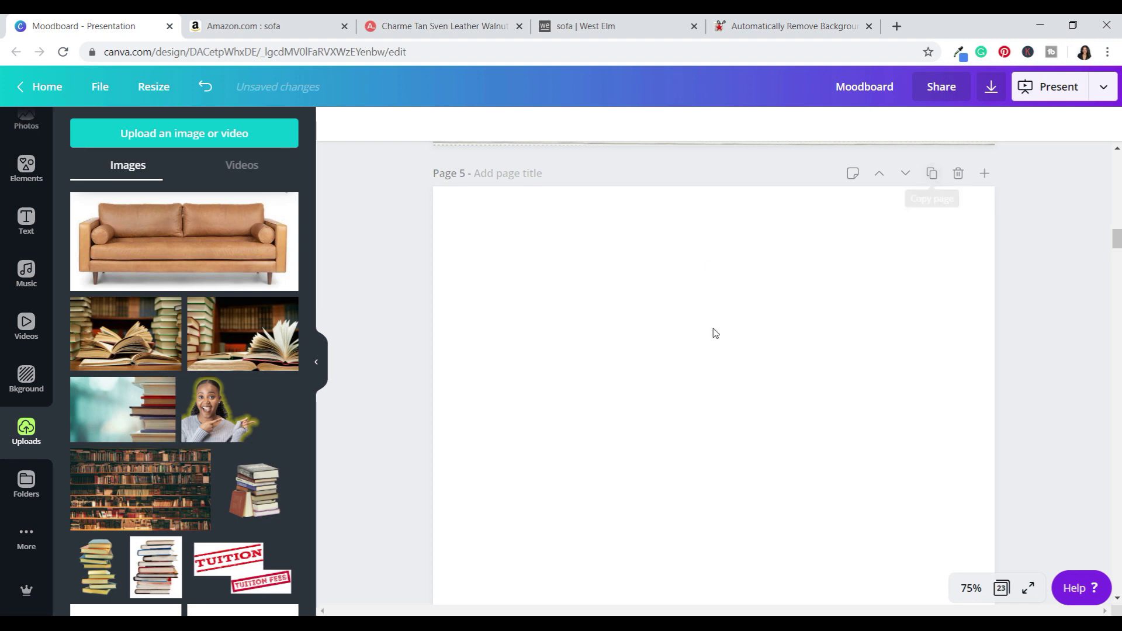
{"action": "left_click", "coordinate": [751, 286]}
{"action": "left_click", "coordinate": [27, 378]}
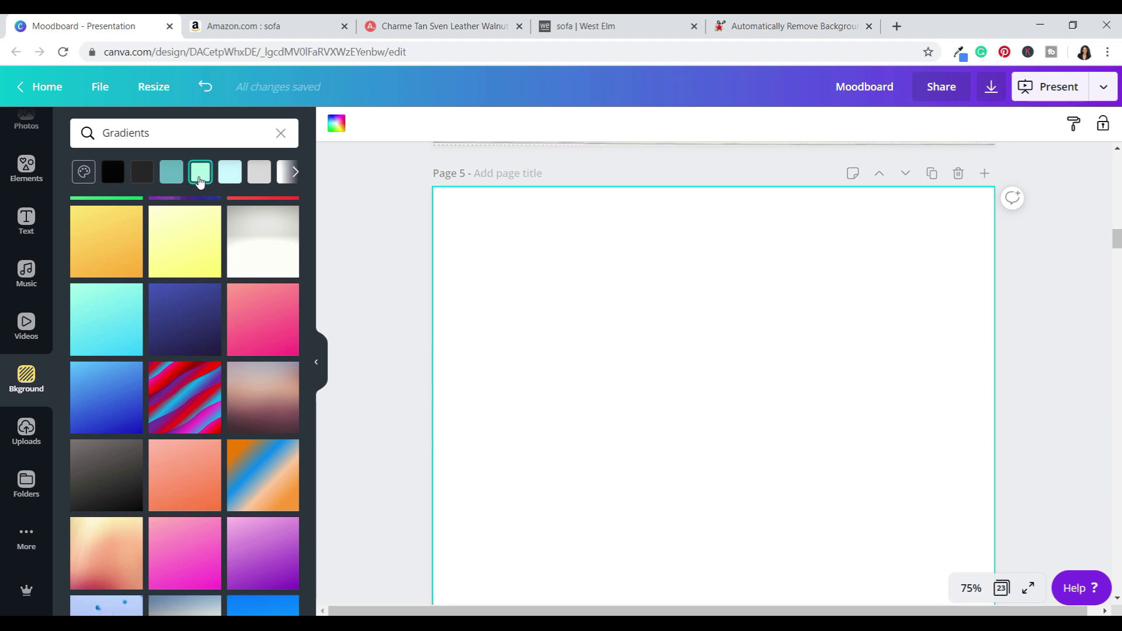
{"action": "left_click", "coordinate": [199, 172]}
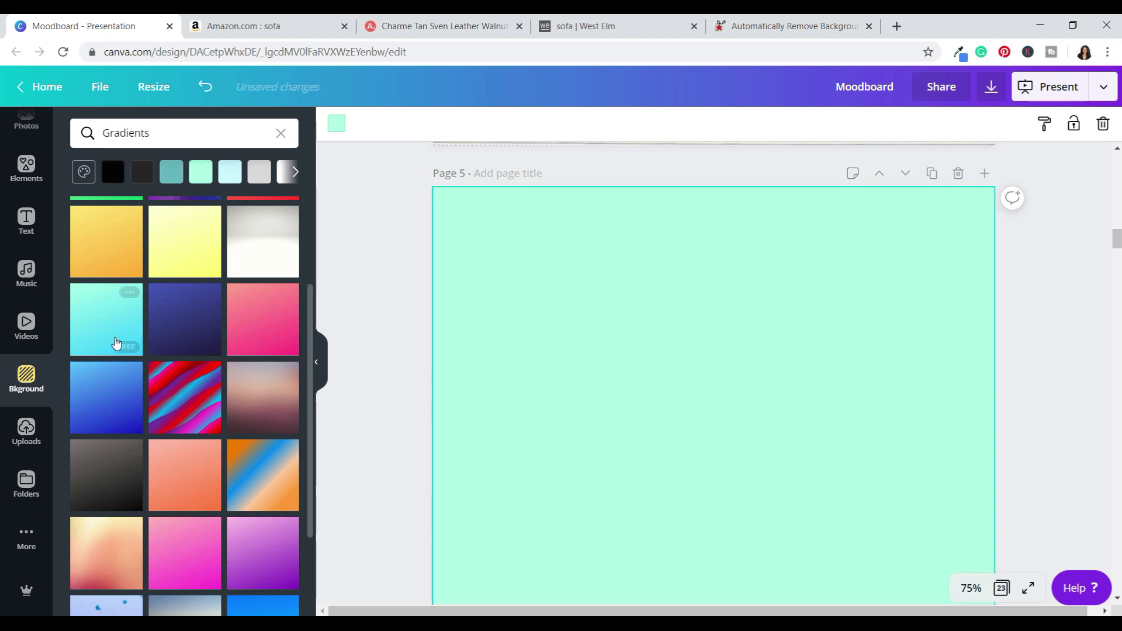
- Add the uploaded tan leather sofa image to the mint green page 5 and position it near the page's centre
{"action": "left_click", "coordinate": [35, 435]}
{"action": "left_click", "coordinate": [187, 272]}
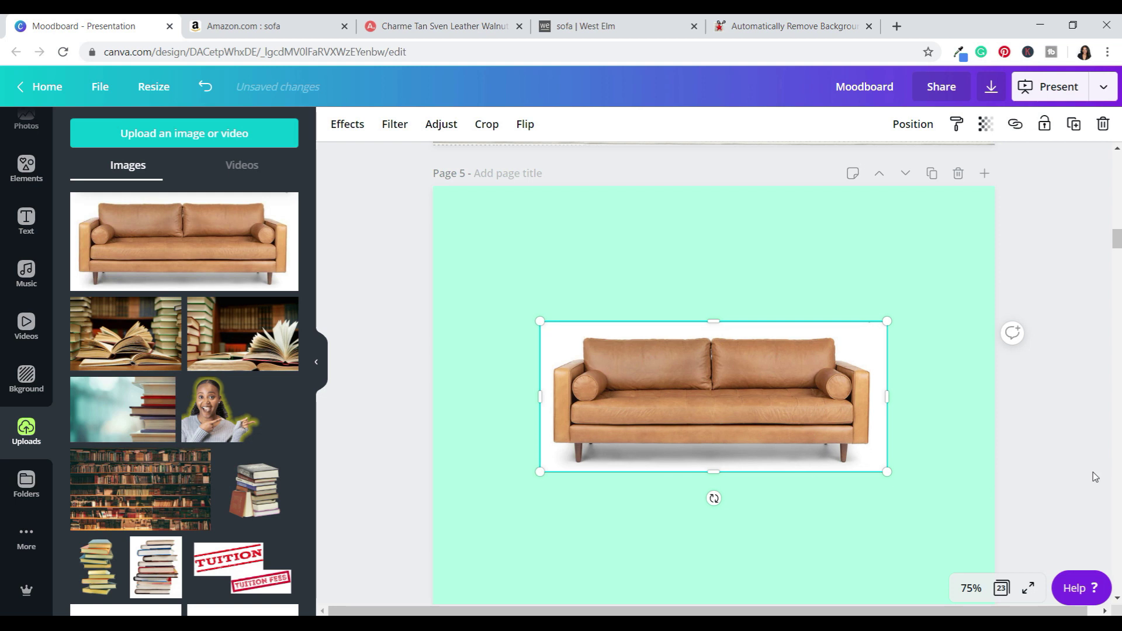
{"action": "left_click_drag", "start_coordinate": [704, 391], "coordinate": [682, 375]}
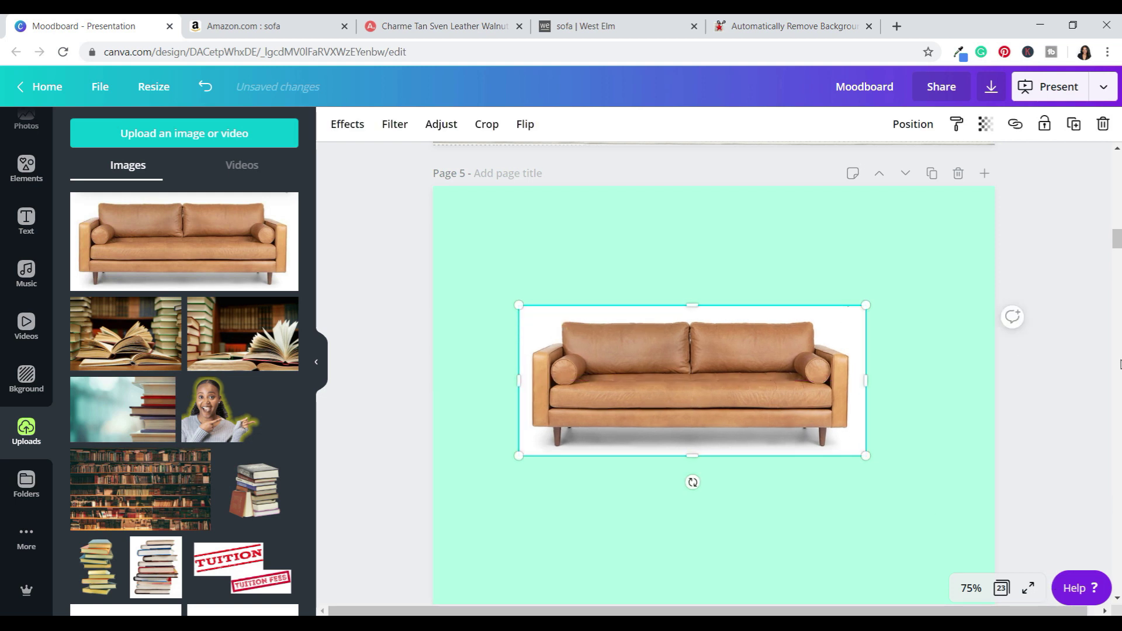
- Remove the white background from the tan leather sofa image on page 5 with the Background Remover effect
{"action": "scroll", "coordinate": [1032, 405], "scroll_direction": "down", "scroll_amount": 1}
{"action": "scroll", "coordinate": [1033, 405], "scroll_direction": "up", "scroll_amount": 1}
{"action": "mouse_move", "coordinate": [757, 382]}
{"action": "left_mouse_down"}
{"action": "mouse_move", "coordinate": [715, 390]}
{"action": "mouse_move", "coordinate": [743, 392]}
{"action": "left_mouse_up"}
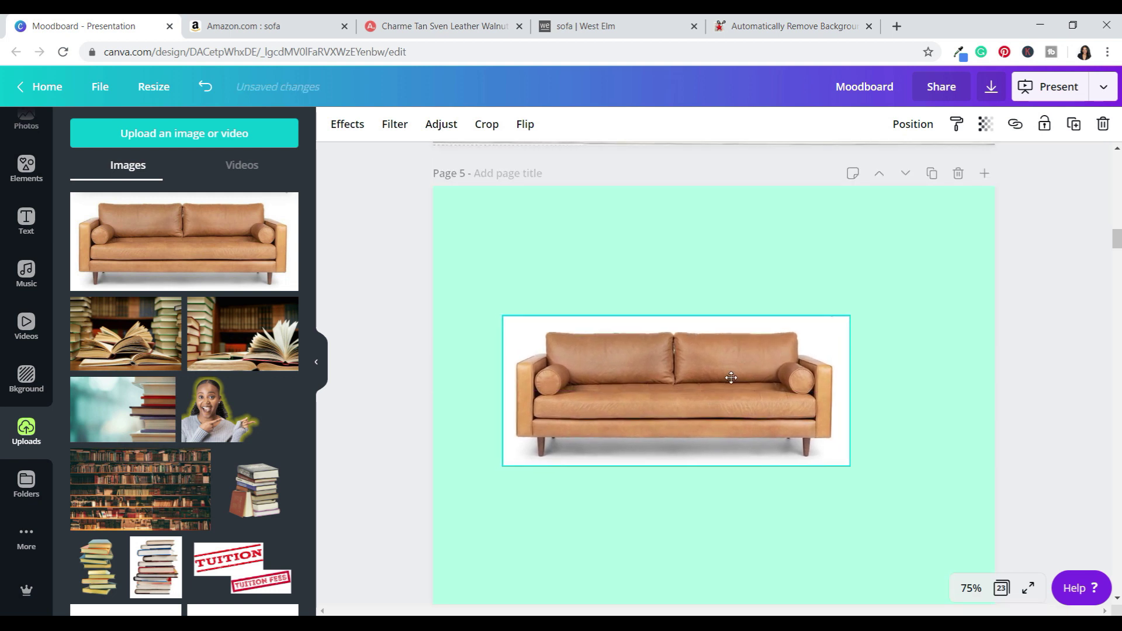
{"action": "left_click", "coordinate": [351, 126]}
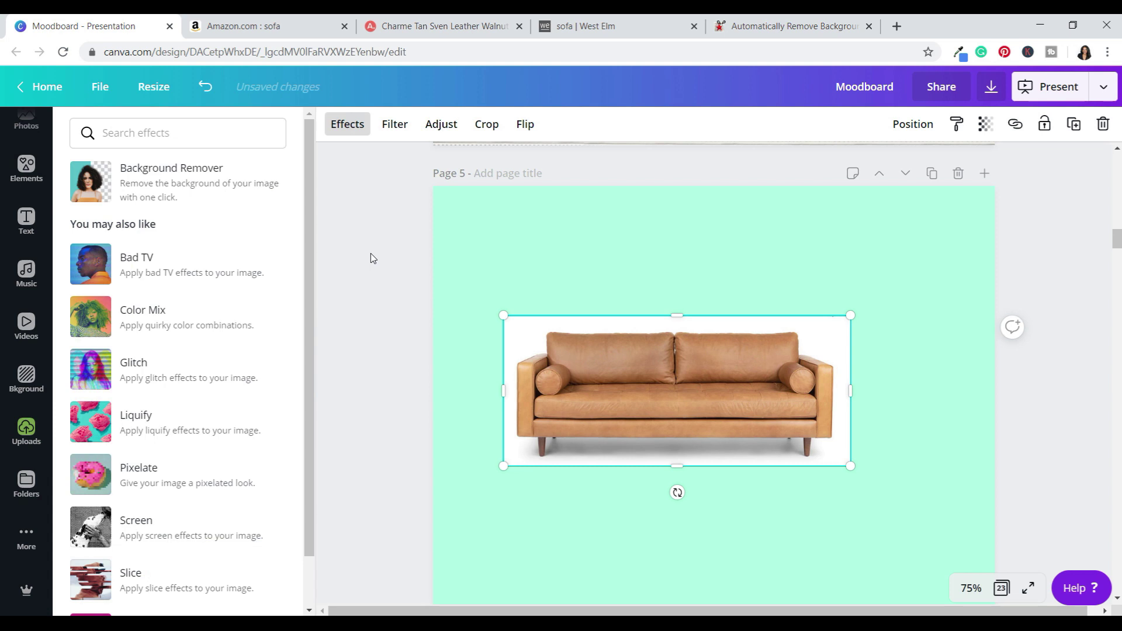
{"action": "left_click", "coordinate": [221, 184]}
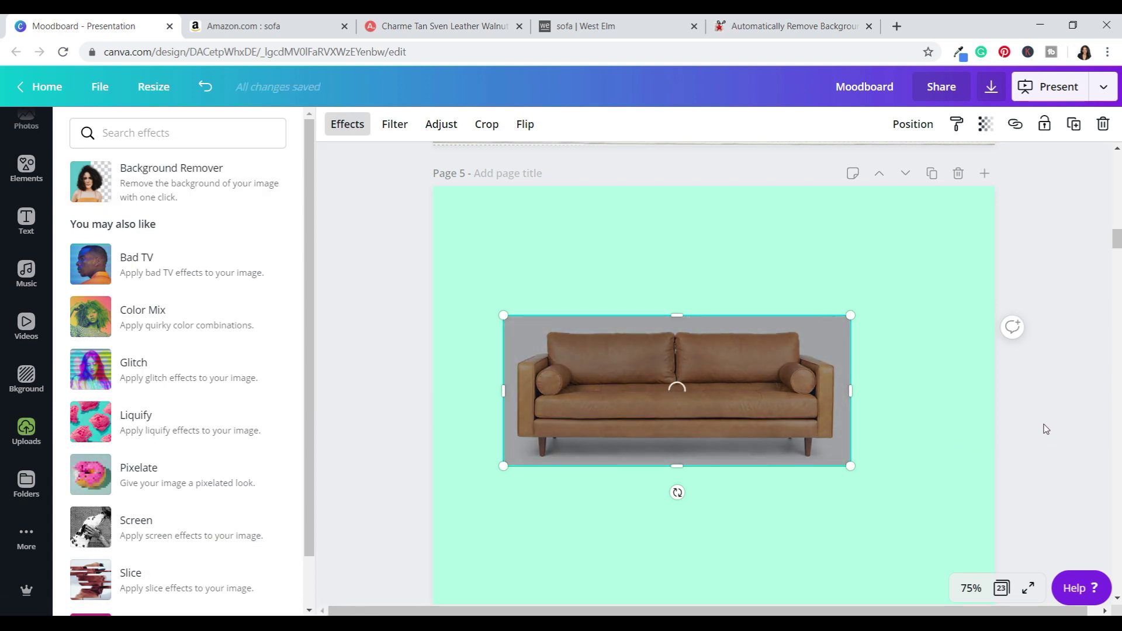
- Move the cut-out tan sofa around the mint green page 5 and compare it with the page 4 moodboard
{"action": "left_click_drag", "start_coordinate": [626, 384], "coordinate": [619, 277]}
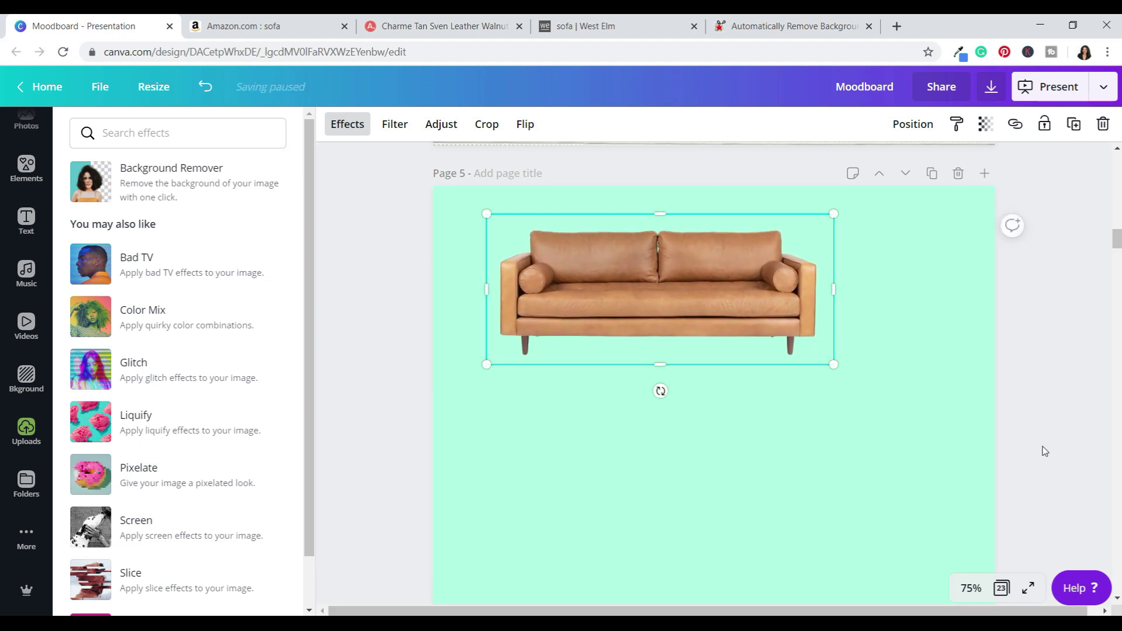
{"action": "left_click", "coordinate": [347, 124]}
{"action": "left_click_drag", "start_coordinate": [675, 345], "coordinate": [694, 458]}
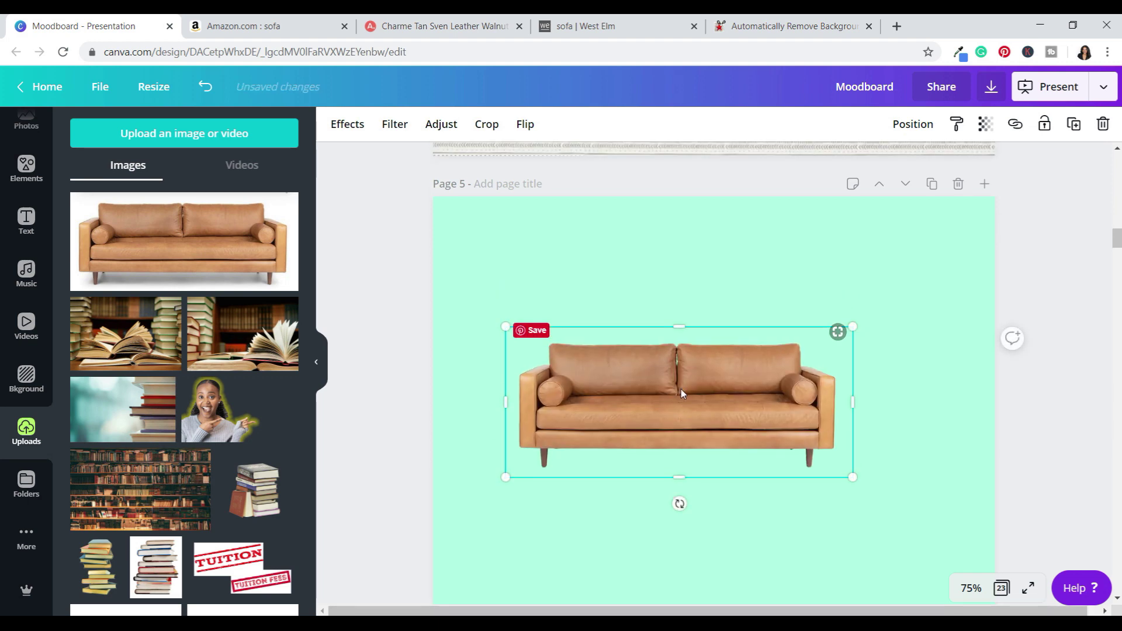
{"action": "scroll", "coordinate": [681, 393], "scroll_direction": "up", "scroll_amount": 7}
{"action": "scroll", "coordinate": [678, 395], "scroll_direction": "down", "scroll_amount": 6}
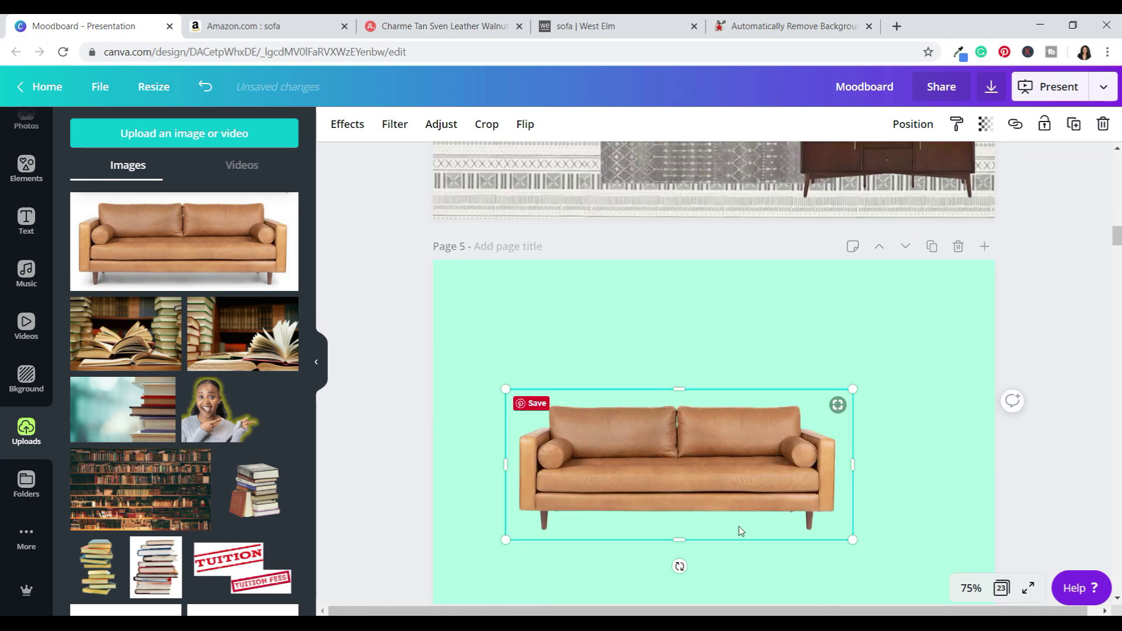
{"action": "scroll", "coordinate": [740, 426], "scroll_direction": "up", "scroll_amount": 5}
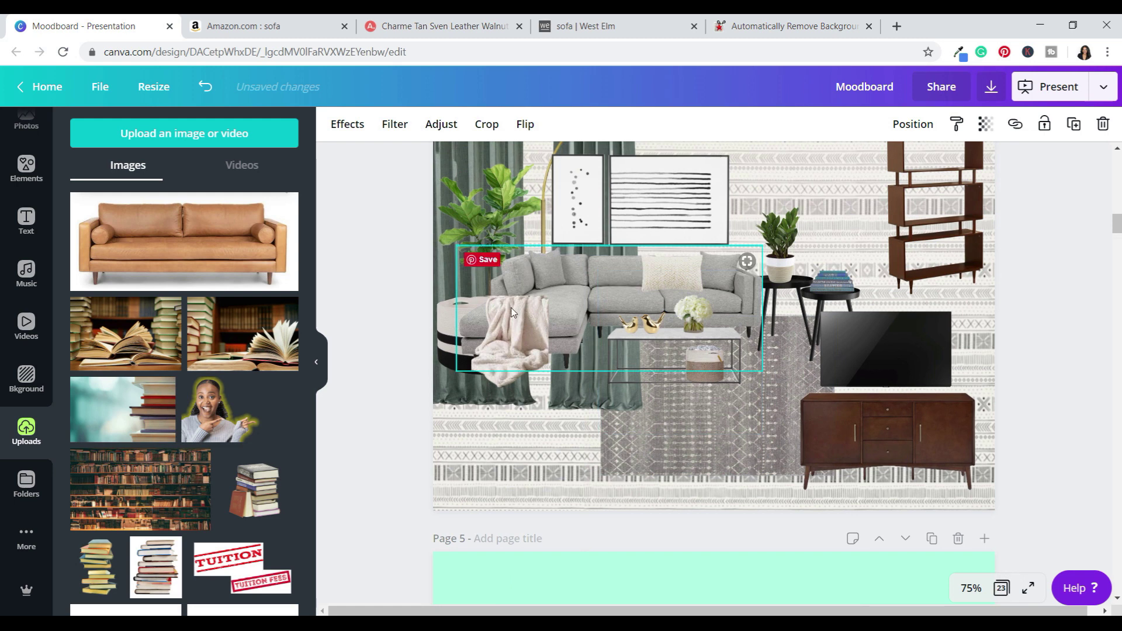
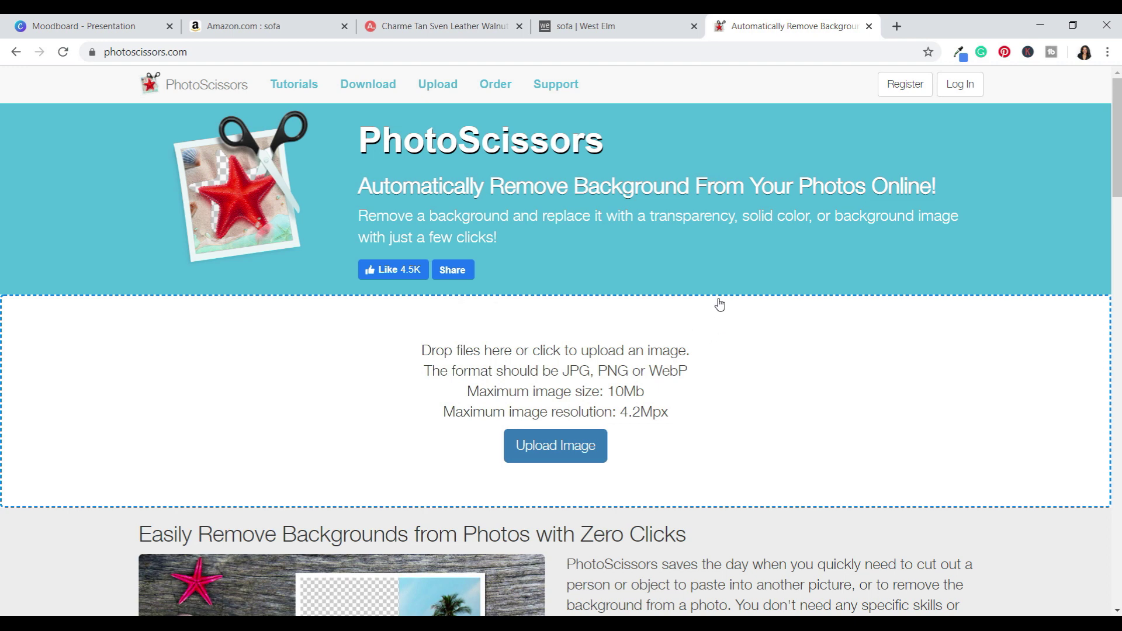
- Upload the image Articel Sofa.JPG to PhotoScissors for automatic background removal
{"action": "scroll", "coordinate": [719, 304], "scroll_direction": "down", "scroll_amount": 7}
{"action": "scroll", "coordinate": [720, 303], "scroll_direction": "up", "scroll_amount": 4}
{"action": "scroll", "coordinate": [720, 303], "scroll_direction": "up", "scroll_amount": 4}
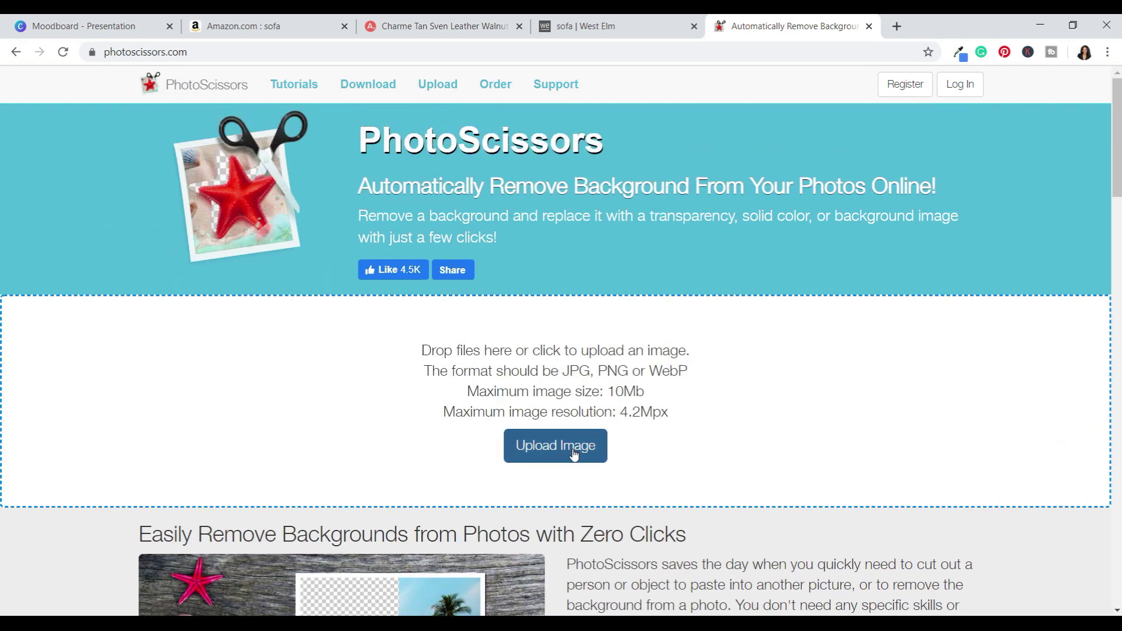
{"action": "left_click", "coordinate": [573, 453]}
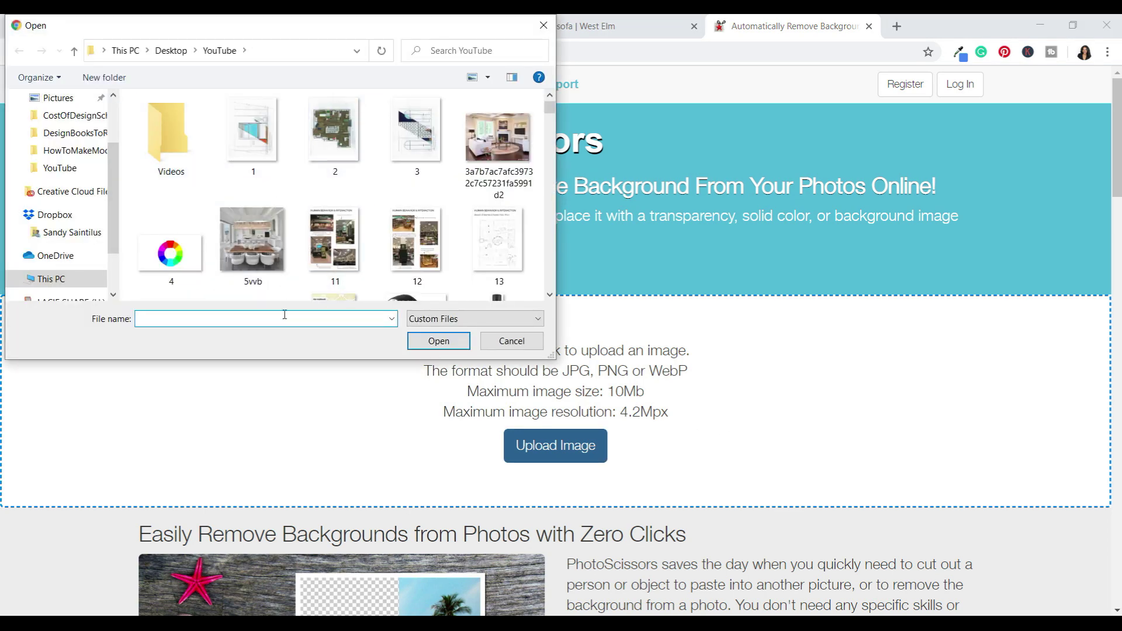
{"action": "type", "text": "art"}
{"action": "key", "text": "Return"}
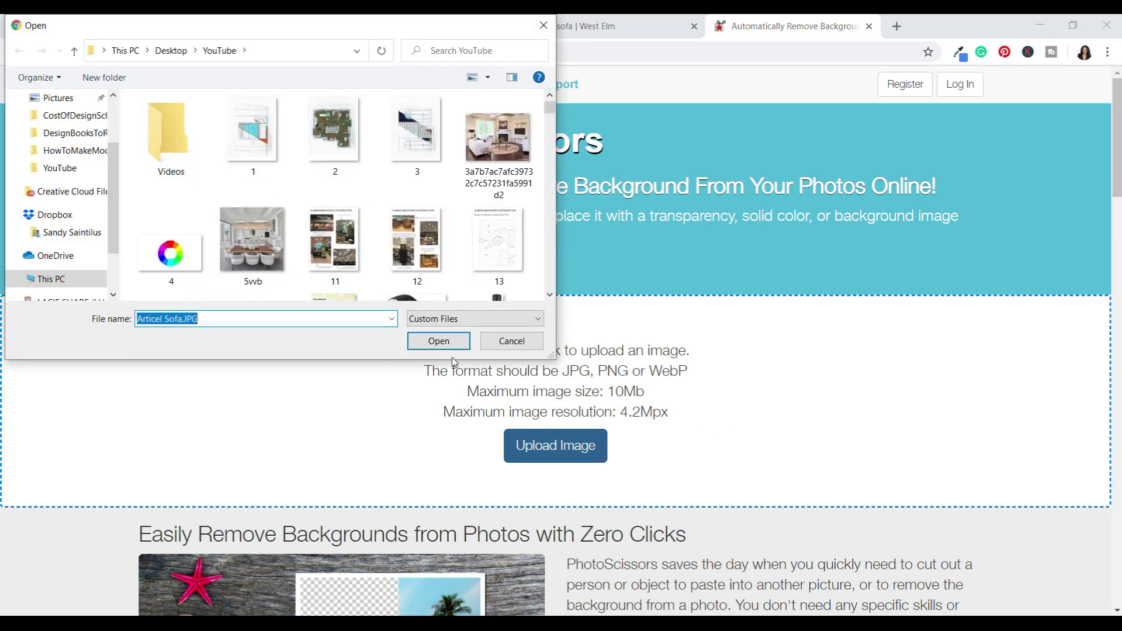
{"action": "left_click", "coordinate": [450, 345]}
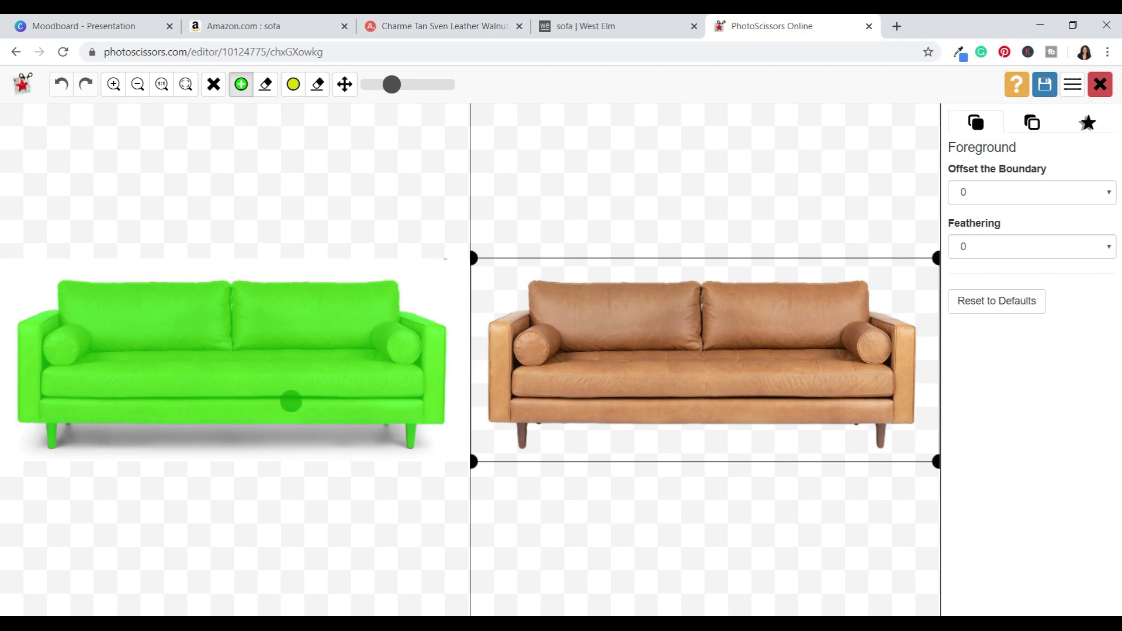
- Download the cut-out sofa in low resolution, switch to Canva and add Articel Sofa.png to the uploads
{"action": "left_click", "coordinate": [1045, 90]}
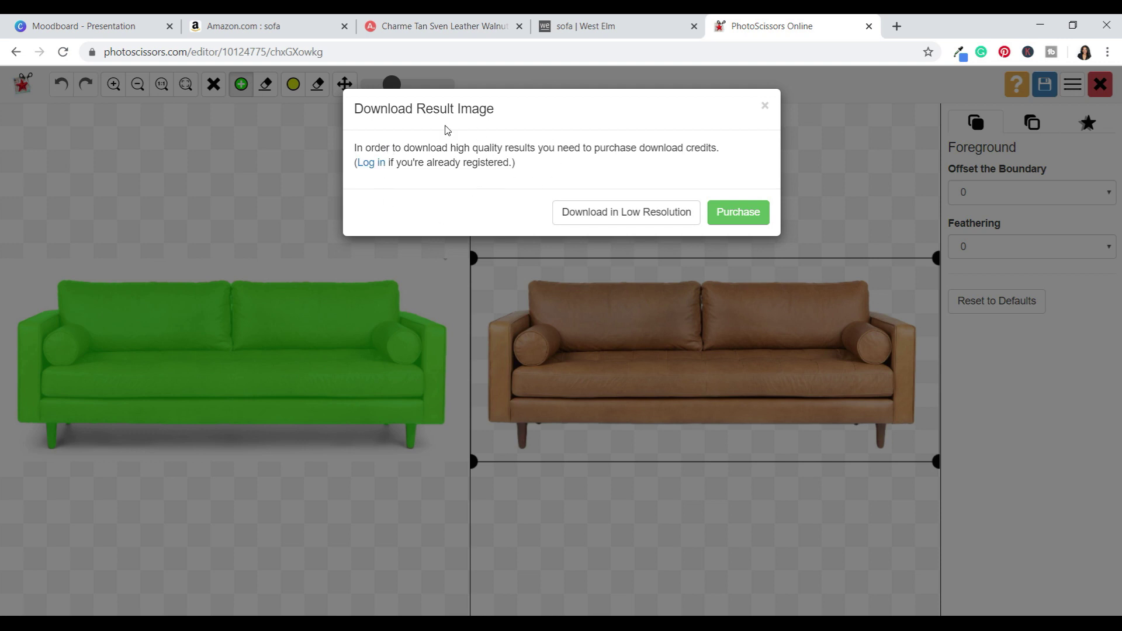
{"action": "left_click", "coordinate": [651, 221]}
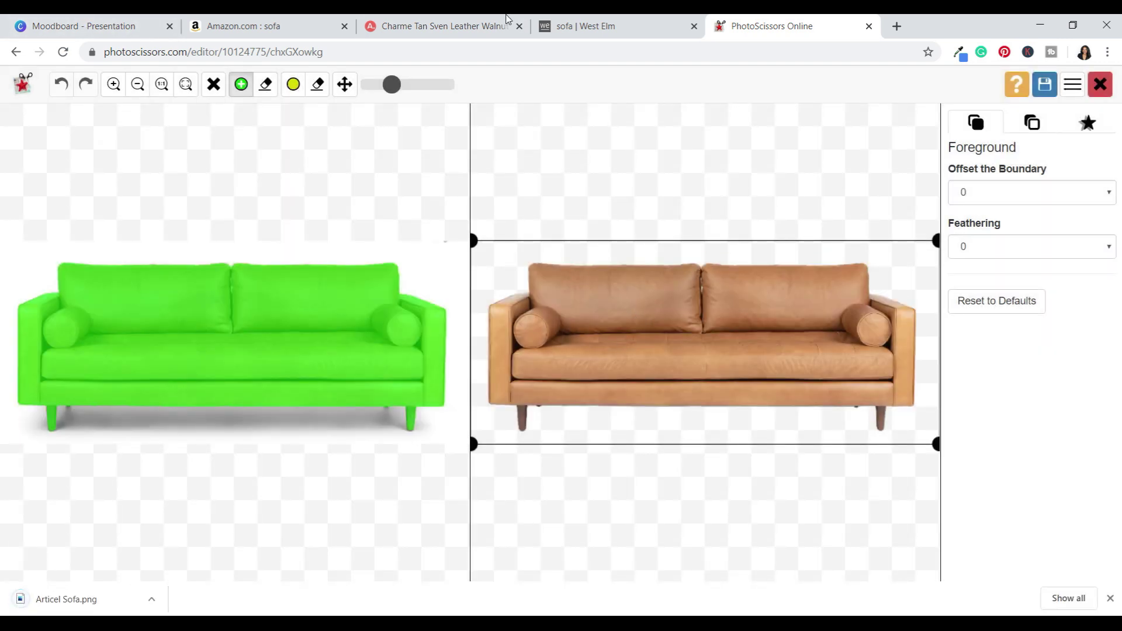
{"action": "left_click", "coordinate": [135, 22]}
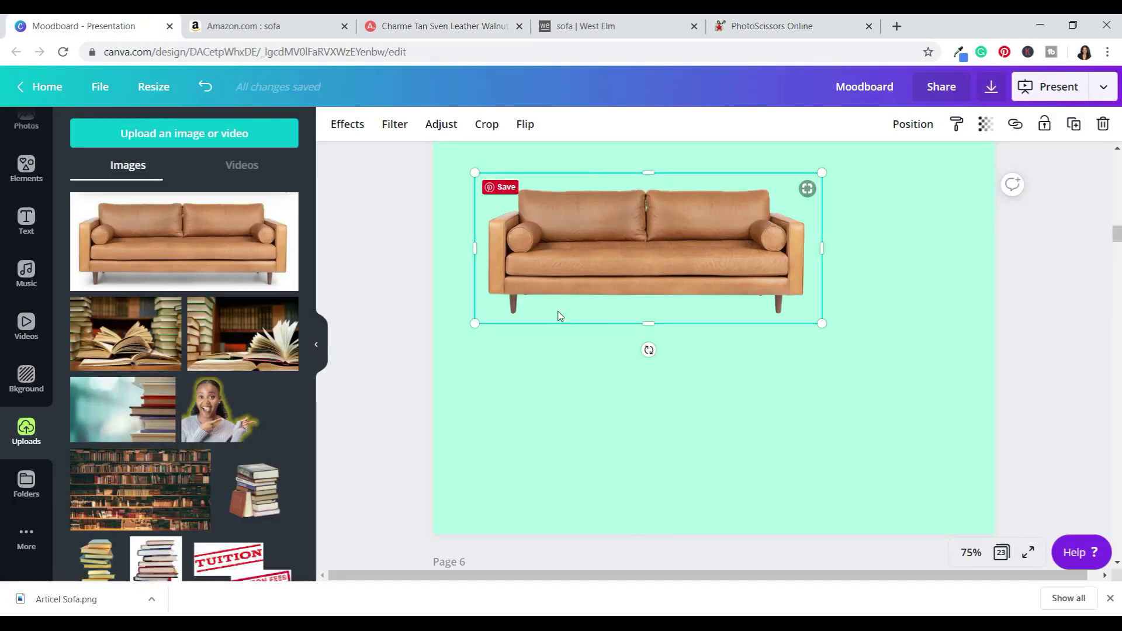
{"action": "left_click_drag", "start_coordinate": [86, 609], "coordinate": [192, 386]}
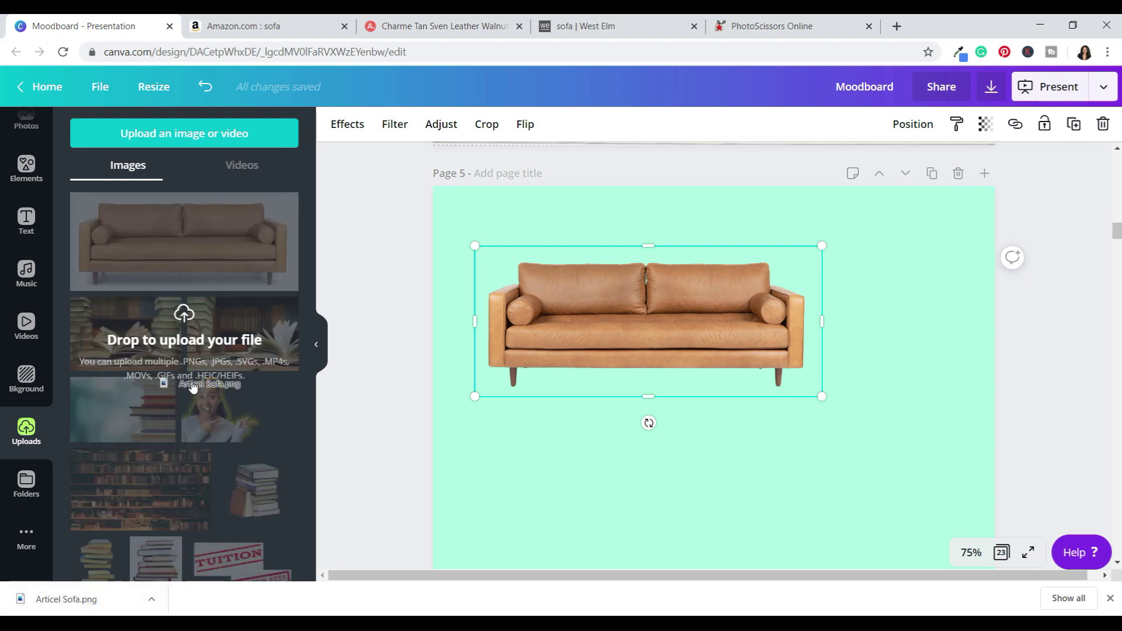
{"action": "left_click_drag", "start_coordinate": [195, 453], "coordinate": [193, 453]}
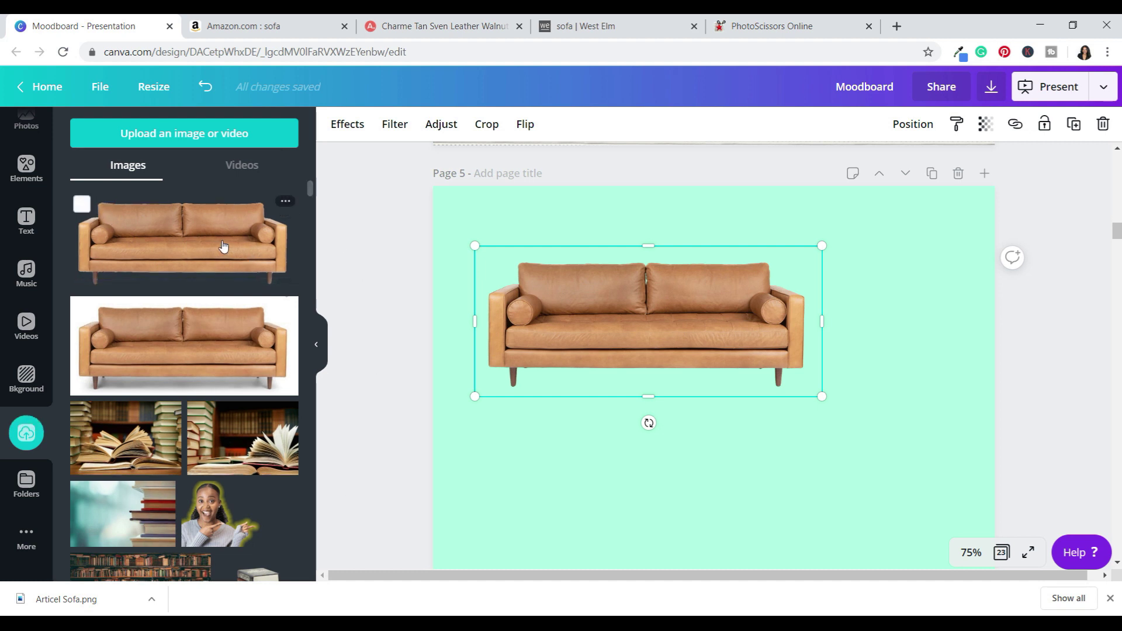
- Try the newly uploaded sofa cut-out below the first sofa on page 5 and delete it again
{"action": "key", "text": "ctrl+d"}
{"action": "left_click_drag", "start_coordinate": [682, 391], "coordinate": [778, 460]}
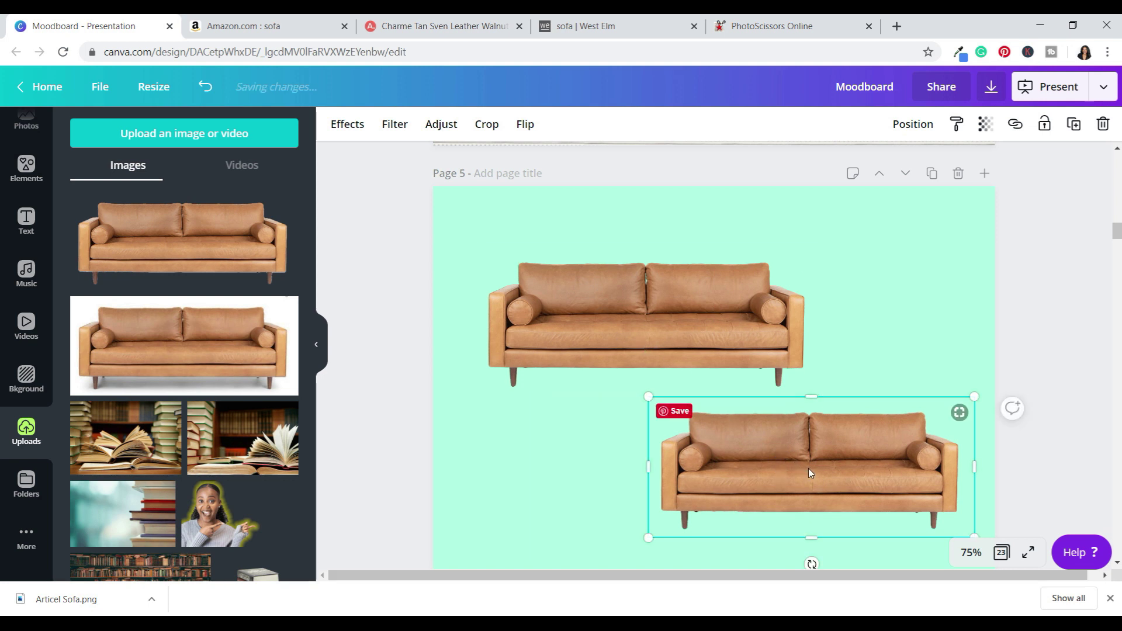
{"action": "key", "text": "Delete"}
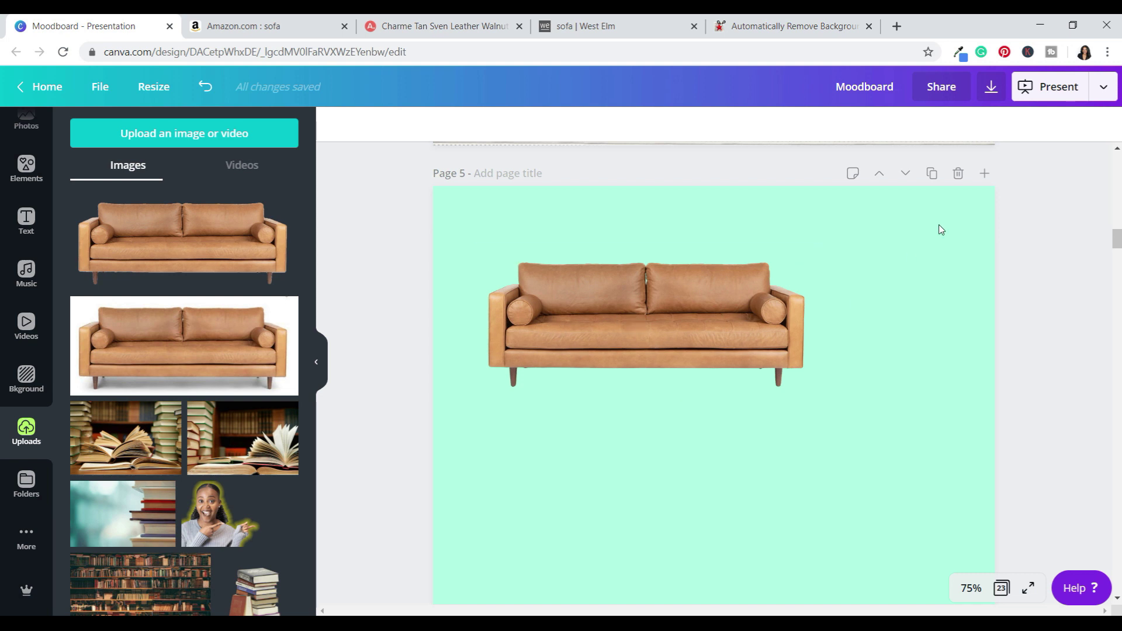
- Delete the remaining tan sofa and the mint green background from page 5
{"action": "left_click", "coordinate": [755, 327]}
{"action": "key", "text": "Delete"}
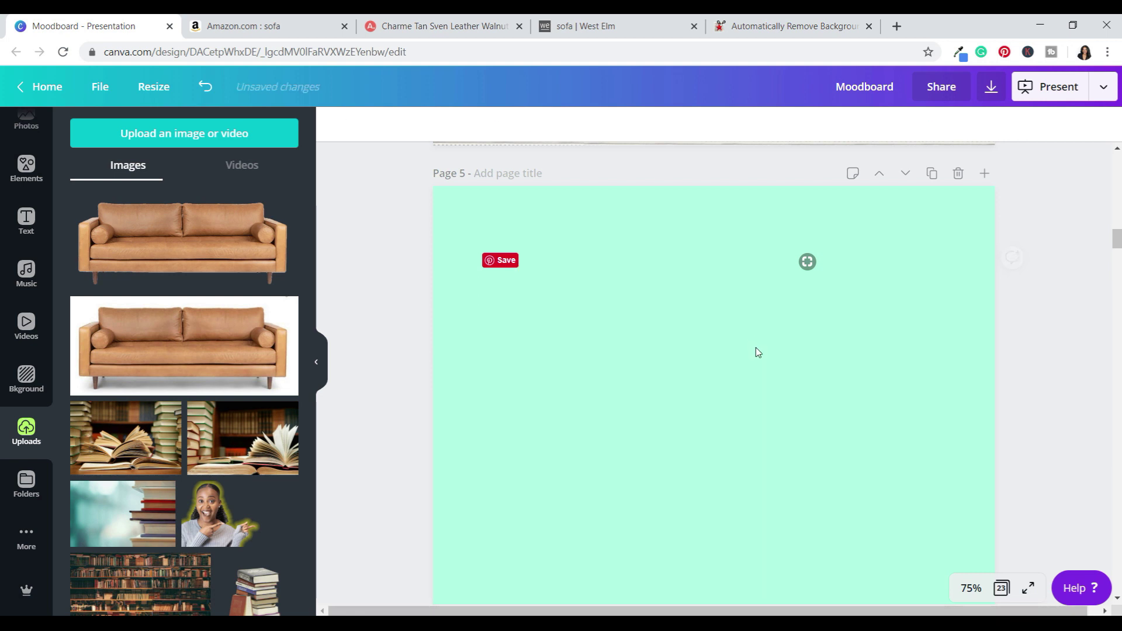
{"action": "left_click", "coordinate": [843, 406]}
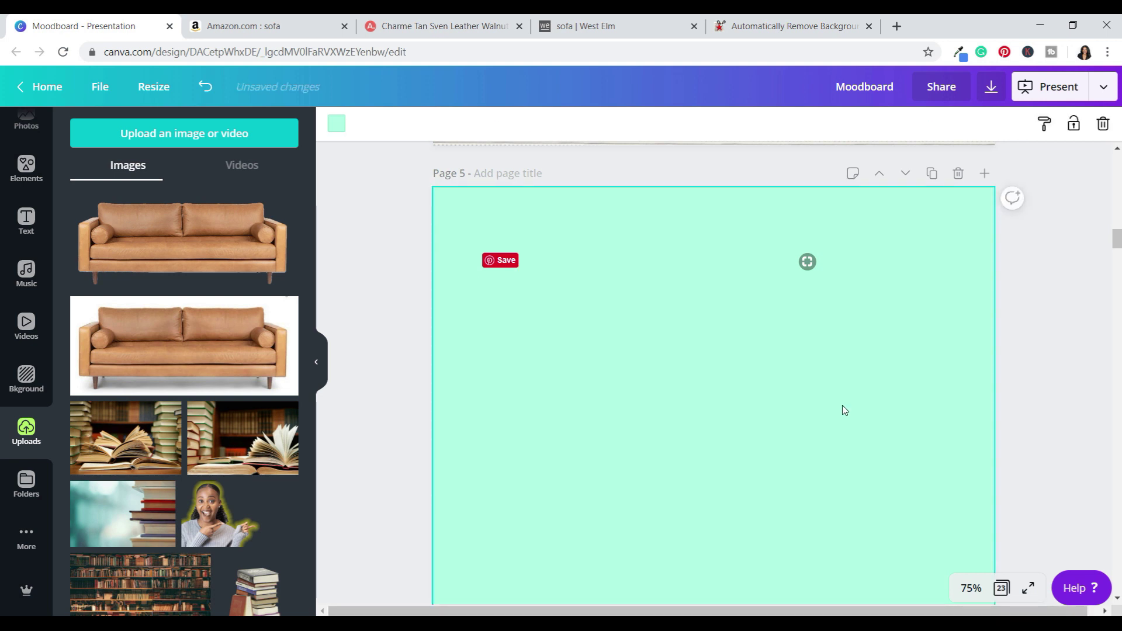
{"action": "key", "text": "Delete"}
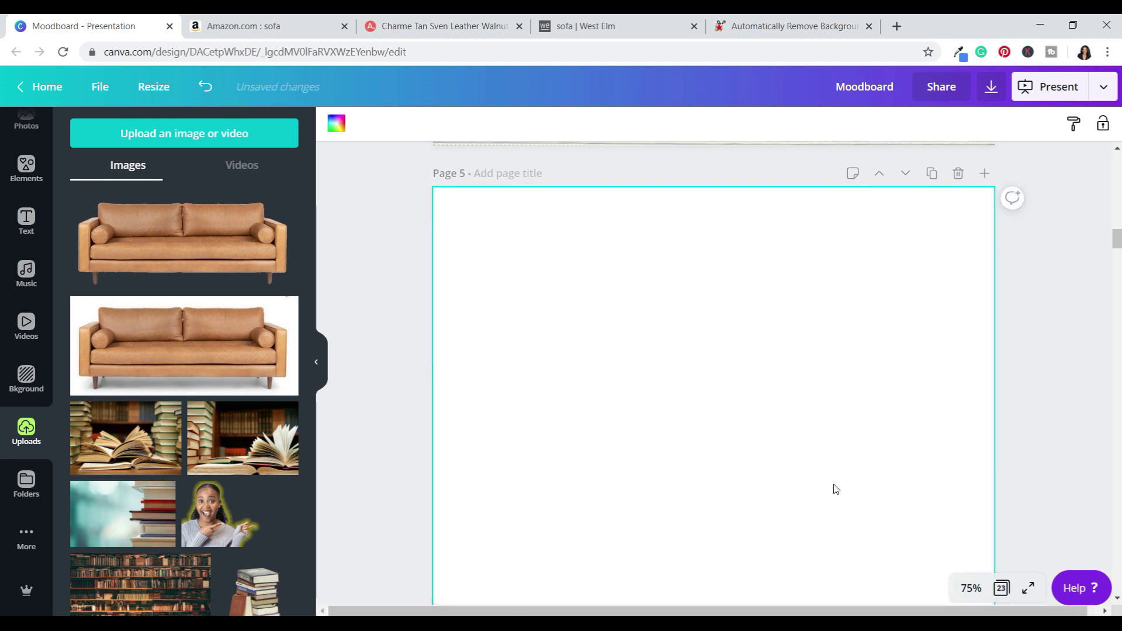
- Add the cut-out grey chaise sectional from the uploaded images to the upper right area of the blank page 5
{"action": "scroll", "coordinate": [761, 397], "scroll_direction": "up", "scroll_amount": 8}
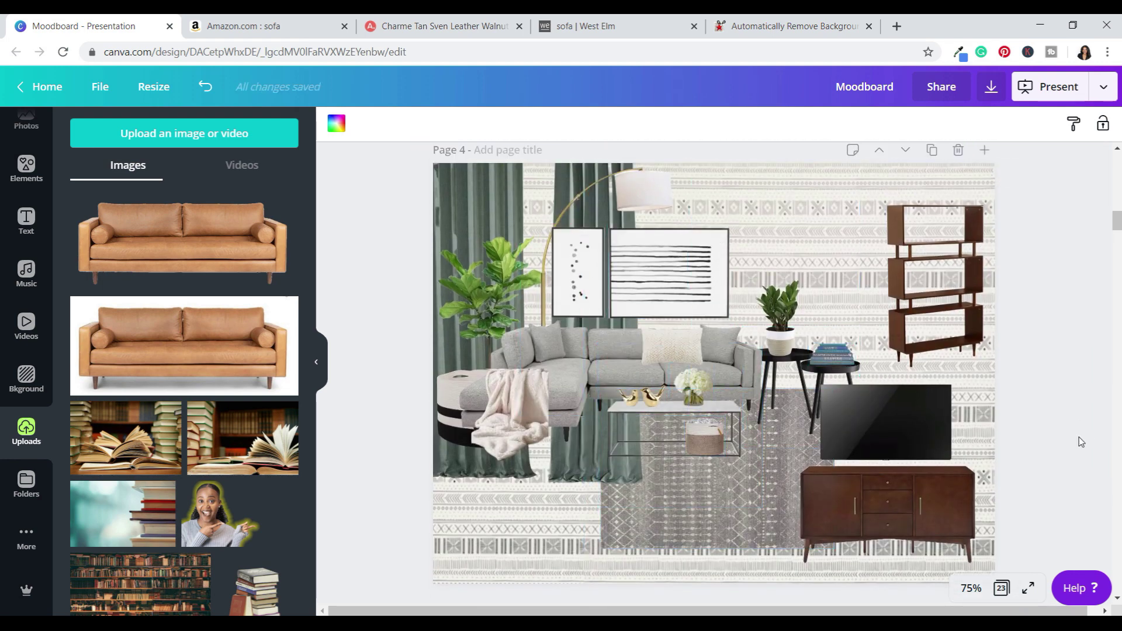
{"action": "scroll", "coordinate": [712, 356], "scroll_direction": "down", "scroll_amount": 5}
{"action": "scroll", "coordinate": [665, 429], "scroll_direction": "down", "scroll_amount": 1}
{"action": "scroll", "coordinate": [225, 349], "scroll_direction": "down", "scroll_amount": 15}
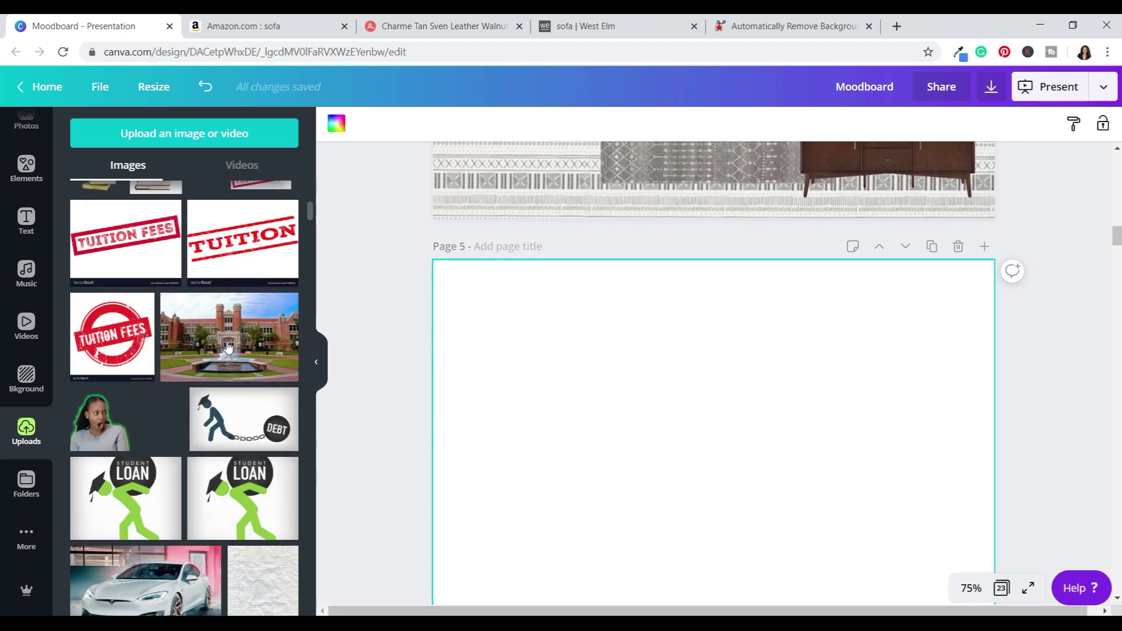
{"action": "scroll", "coordinate": [229, 329], "scroll_direction": "down", "scroll_amount": 15}
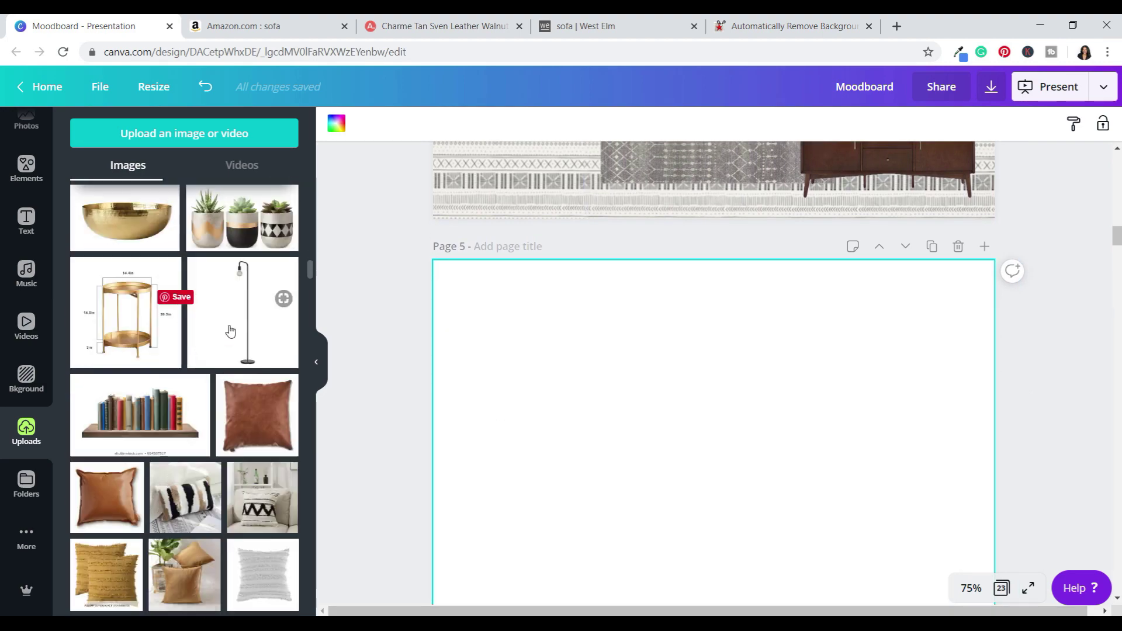
{"action": "scroll", "coordinate": [229, 328], "scroll_direction": "down", "scroll_amount": 15}
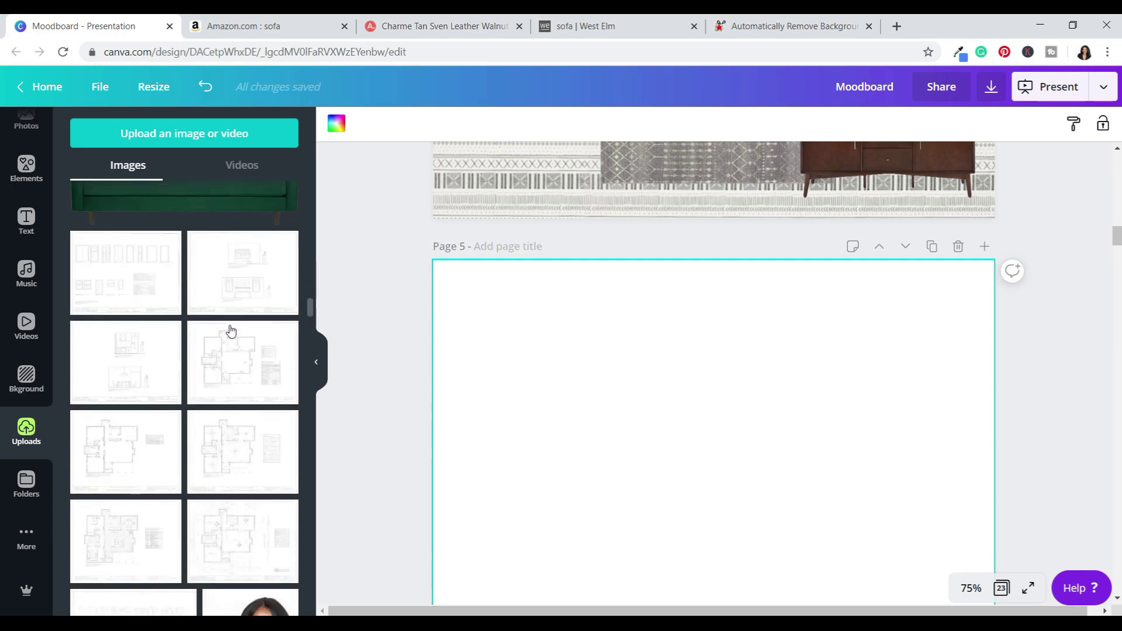
{"action": "scroll", "coordinate": [230, 331], "scroll_direction": "down", "scroll_amount": 15}
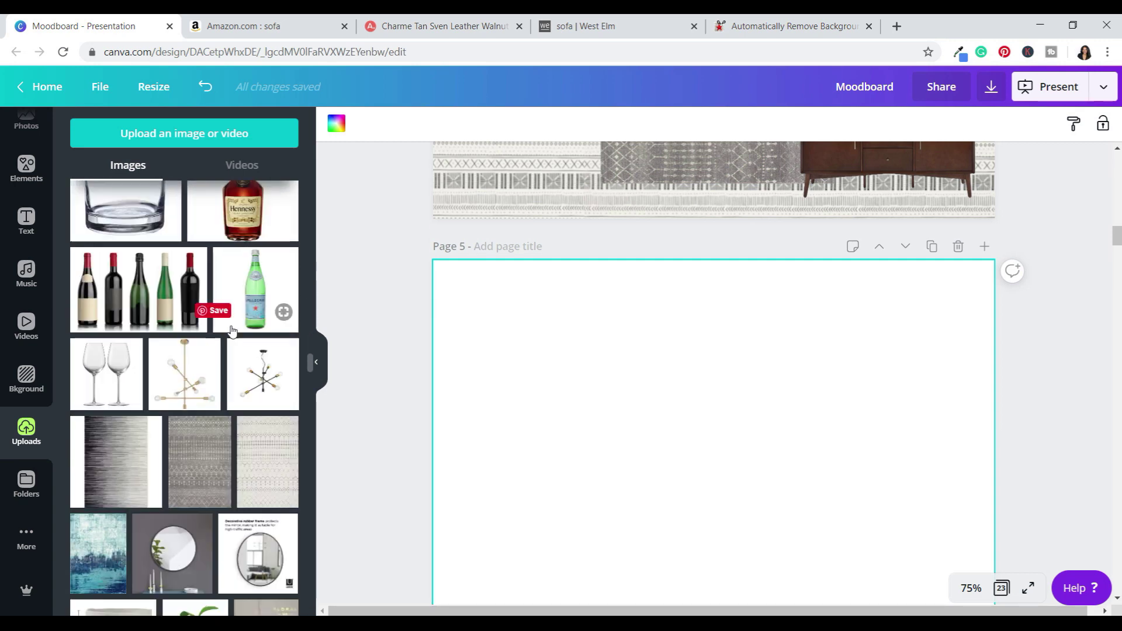
{"action": "scroll", "coordinate": [233, 331], "scroll_direction": "down", "scroll_amount": 15}
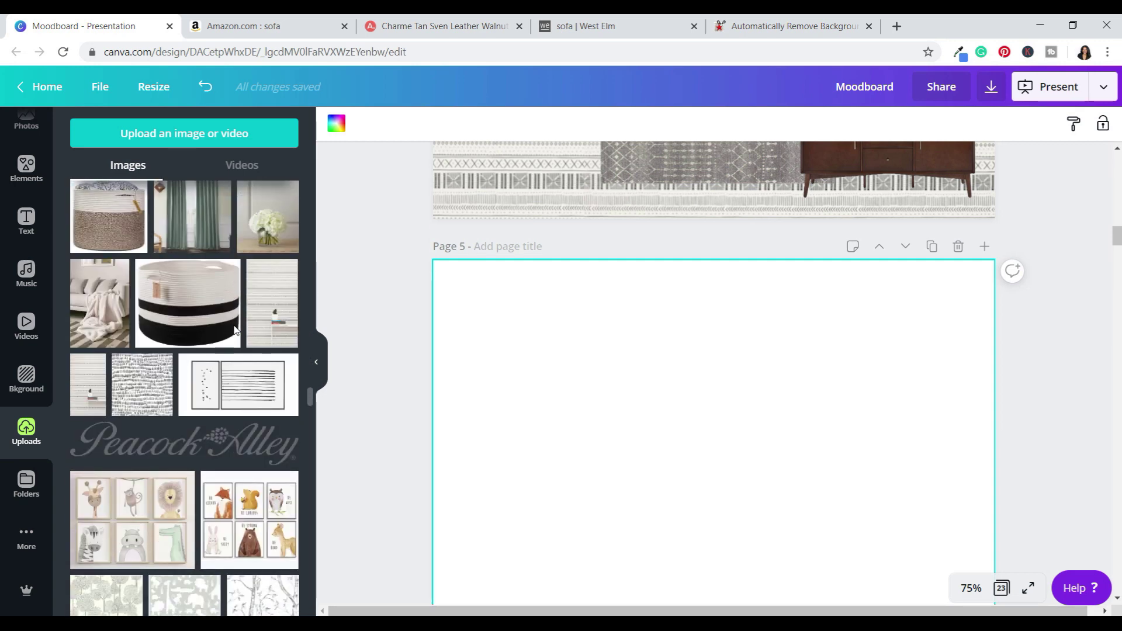
{"action": "scroll", "coordinate": [234, 330], "scroll_direction": "down", "scroll_amount": 15}
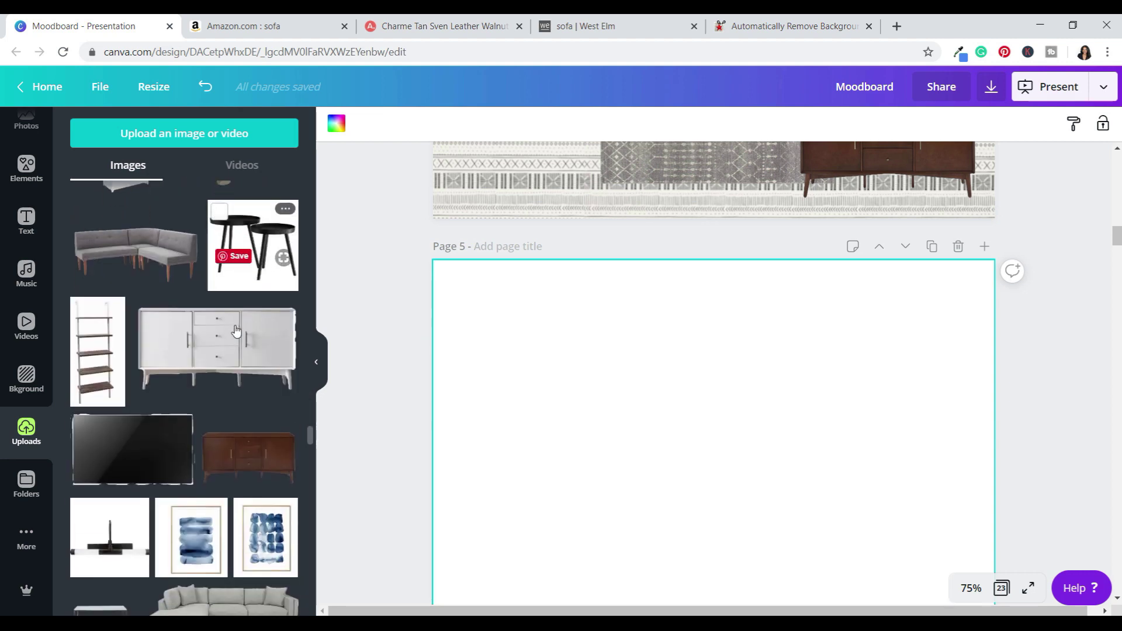
{"action": "scroll", "coordinate": [240, 350], "scroll_direction": "up", "scroll_amount": 3}
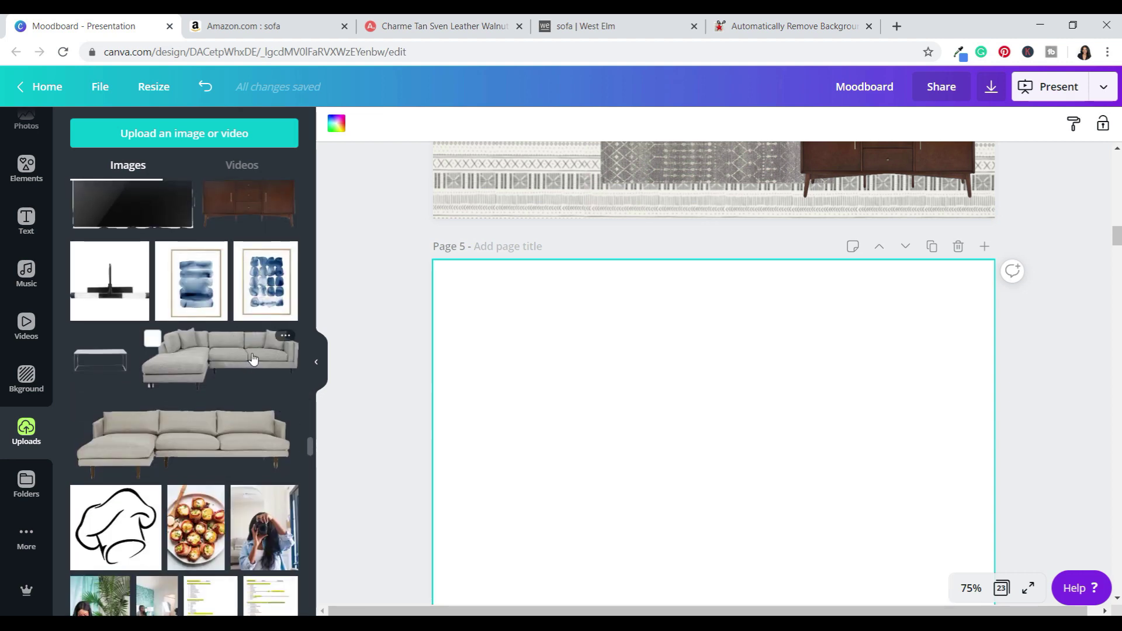
{"action": "left_click", "coordinate": [253, 359]}
{"action": "left_click_drag", "start_coordinate": [819, 362], "coordinate": [820, 361]}
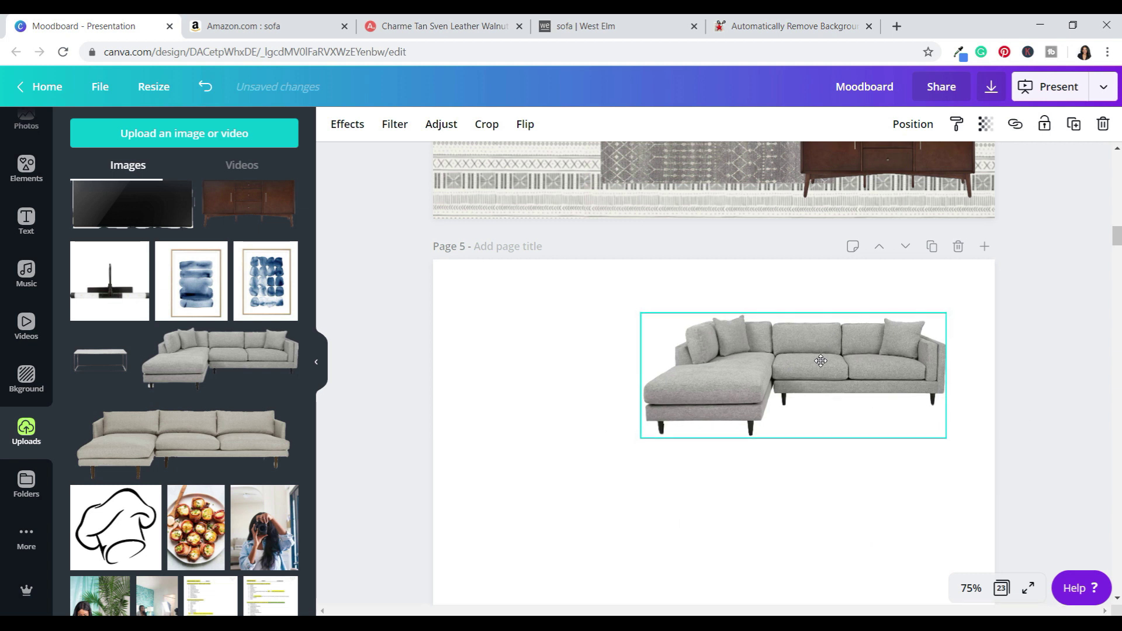
{"action": "left_click", "coordinate": [834, 493]}
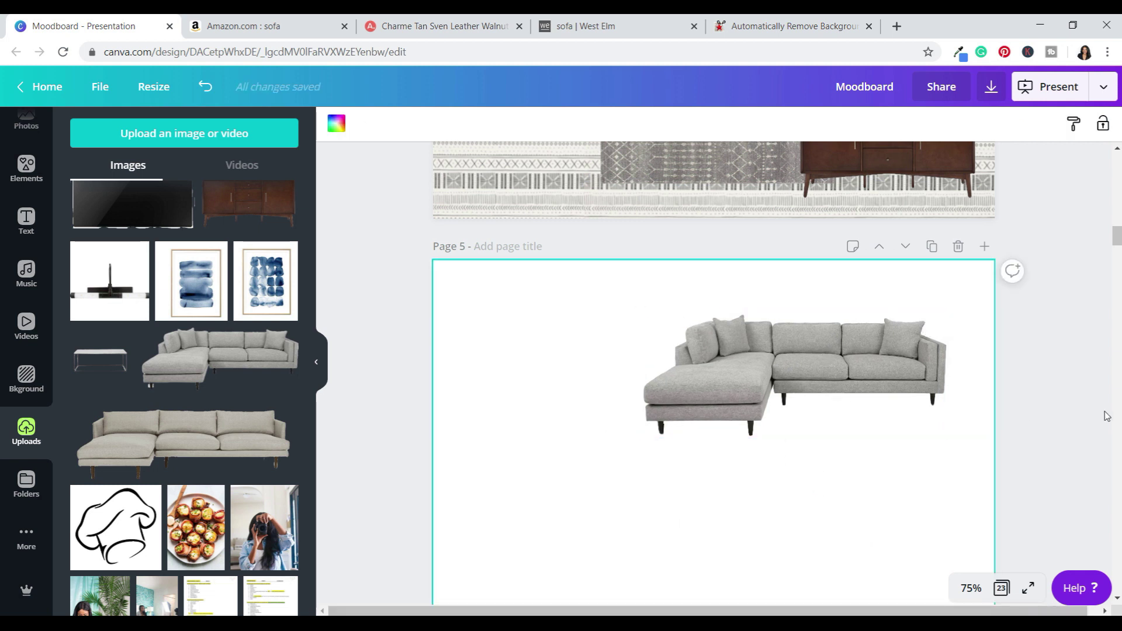
- Select individual items on the page 4 moodboard, including the floor lamp, to examine how their image frames overlap
{"action": "scroll", "coordinate": [762, 434], "scroll_direction": "up", "scroll_amount": 3}
{"action": "left_click", "coordinate": [815, 500]}
{"action": "left_click_drag", "start_coordinate": [815, 500], "coordinate": [804, 504]}
{"action": "scroll", "coordinate": [1019, 474], "scroll_direction": "up", "scroll_amount": 4}
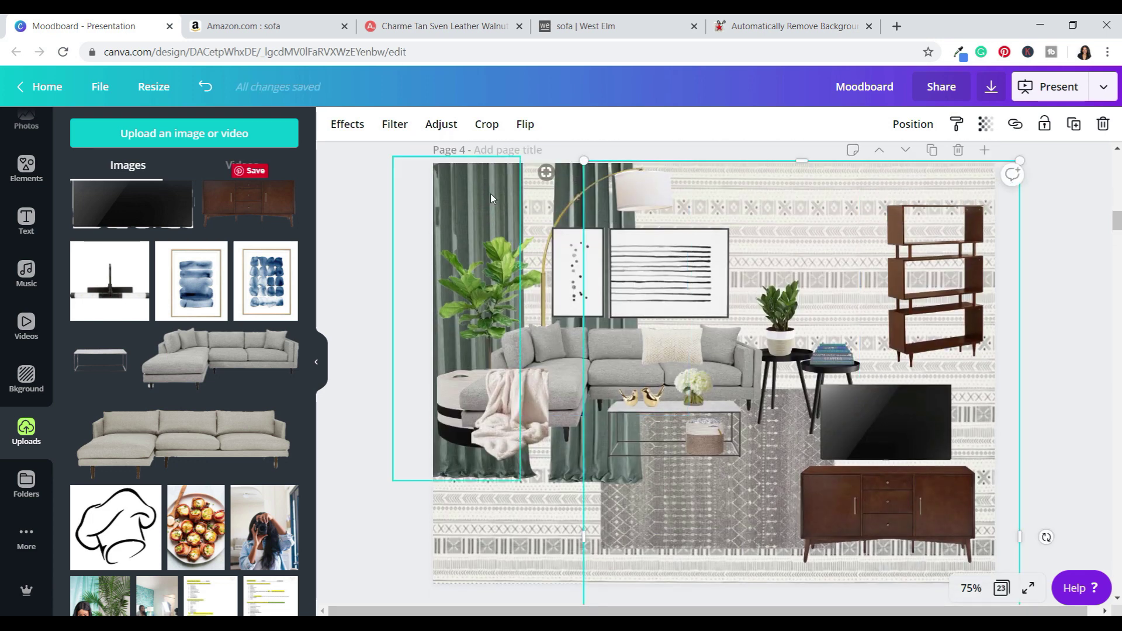
{"action": "left_click", "coordinate": [663, 211]}
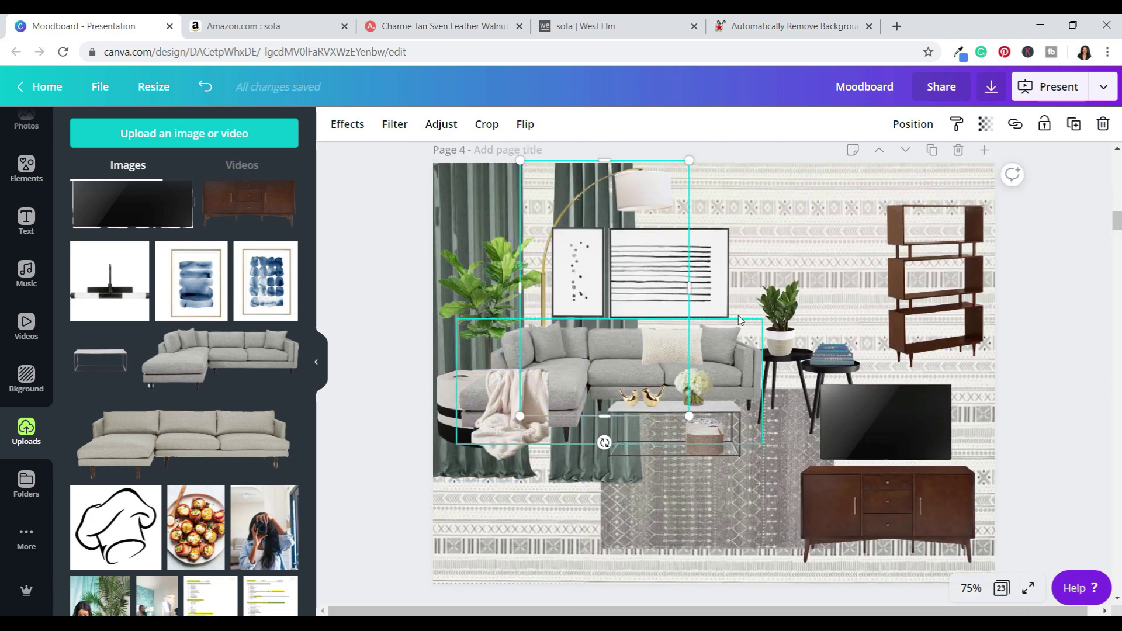
- Reposition the grey sectional on the blank page 5
{"action": "scroll", "coordinate": [884, 386], "scroll_direction": "down", "scroll_amount": 7}
{"action": "left_click_drag", "start_coordinate": [816, 310], "coordinate": [819, 340]}
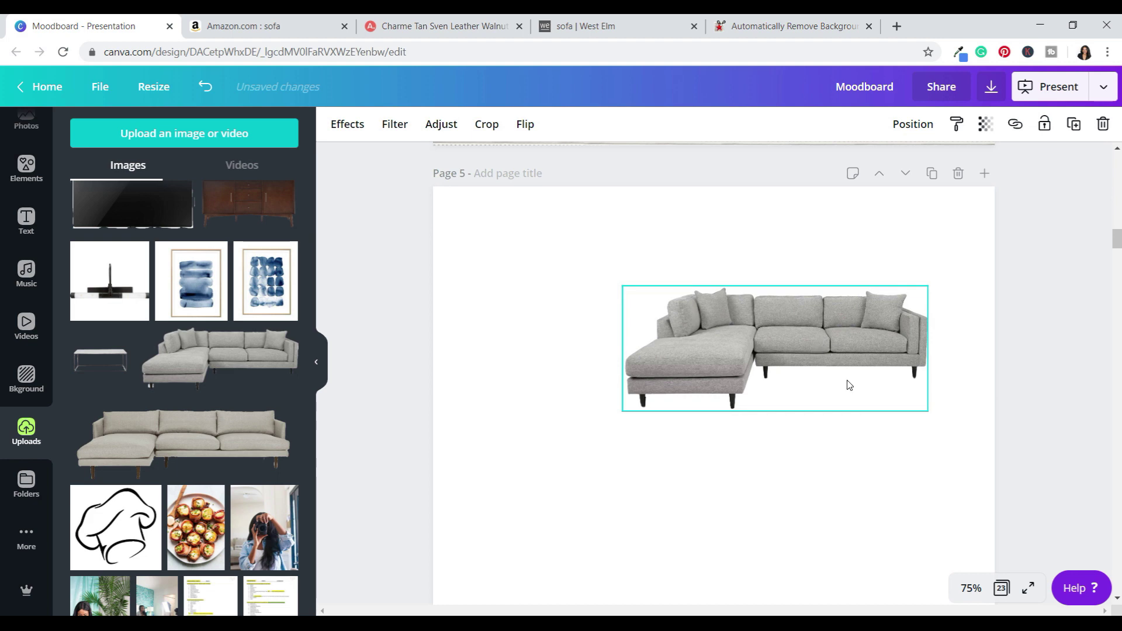
- Add the patterned wallpaper image from the uploads to page 5 and enlarge it to cover the whole page
{"action": "left_click", "coordinate": [964, 494]}
{"action": "scroll", "coordinate": [184, 397], "scroll_direction": "down", "scroll_amount": 10}
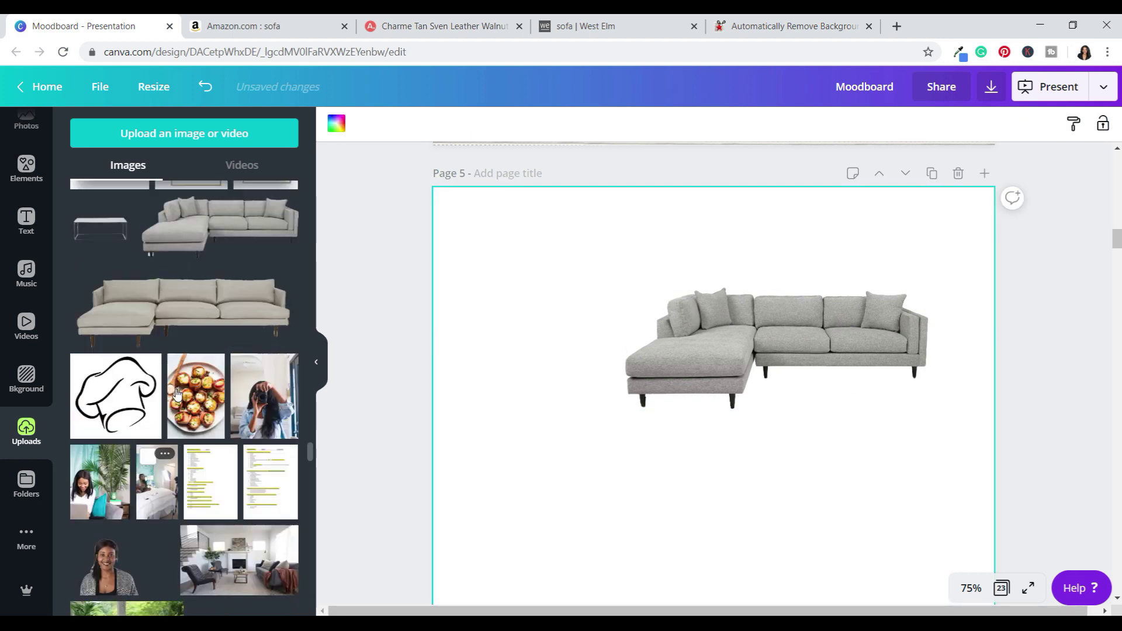
{"action": "left_click", "coordinate": [271, 303]}
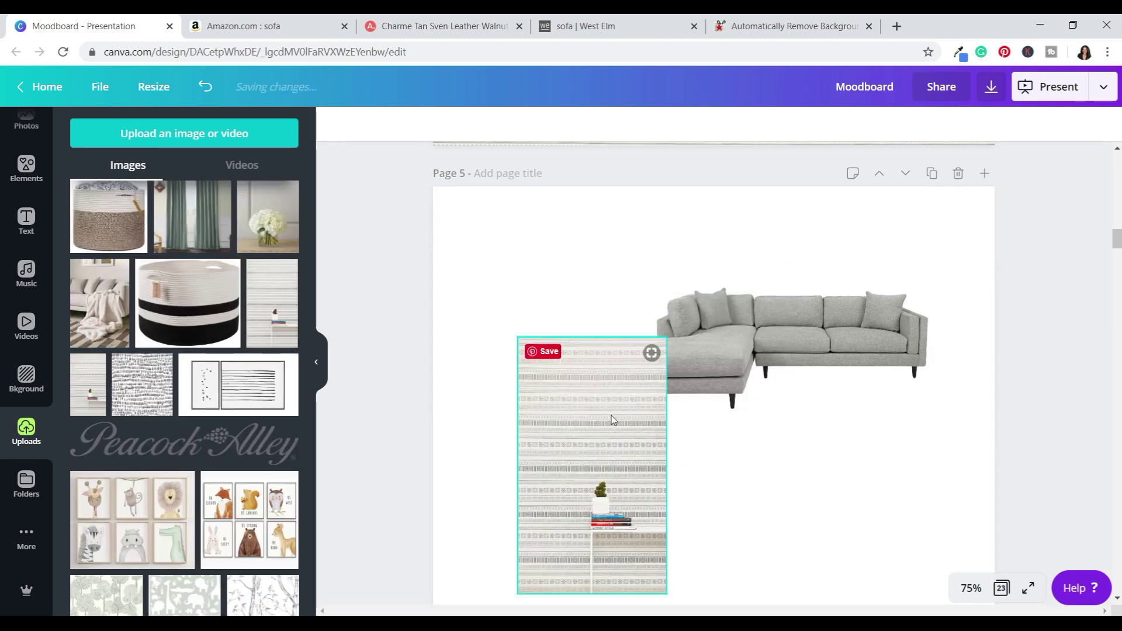
{"action": "left_click_drag", "start_coordinate": [514, 339], "coordinate": [432, 140]}
{"action": "left_click_drag", "start_coordinate": [664, 409], "coordinate": [915, 409]}
{"action": "key", "text": "ctrl+minus"}
{"action": "left_click_drag", "start_coordinate": [845, 252], "coordinate": [909, 218]}
- Add the black-and-white woven basket, remove its background, shrink it, and place it below the sofa's chaise end
{"action": "scroll", "coordinate": [1004, 370], "scroll_direction": "up", "scroll_amount": 3}
{"action": "left_click", "coordinate": [775, 494]}
{"action": "left_click", "coordinate": [347, 124]}
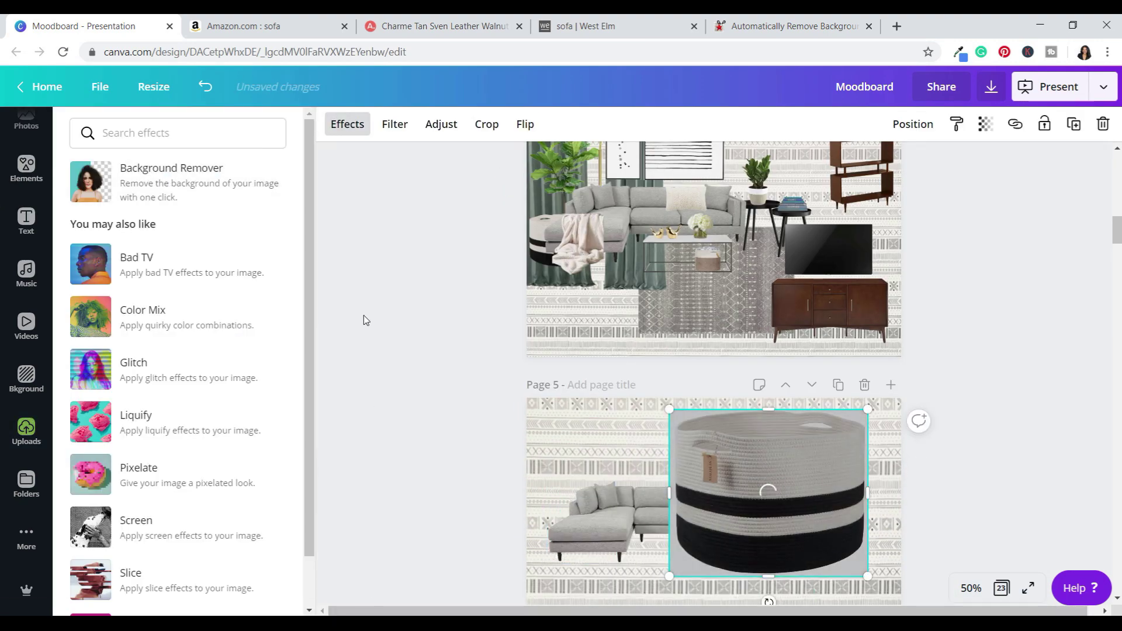
{"action": "scroll", "coordinate": [765, 380], "scroll_direction": "down", "scroll_amount": 3}
{"action": "left_click", "coordinate": [26, 432]}
{"action": "left_click_drag", "start_coordinate": [669, 200], "coordinate": [806, 315]}
{"action": "left_click_drag", "start_coordinate": [835, 351], "coordinate": [601, 446]}
- Add the green curtains to page 5, remove their background, and place them in the page's upper right area
{"action": "left_click", "coordinate": [192, 216]}
{"action": "left_click_drag", "start_coordinate": [607, 405], "coordinate": [652, 405]}
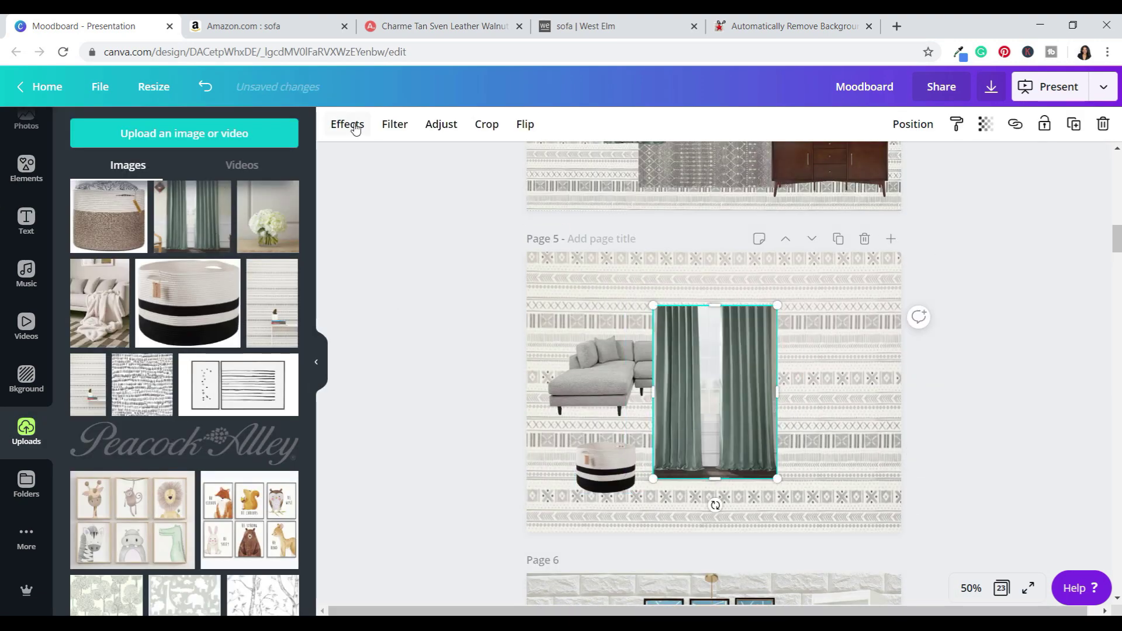
{"action": "left_click", "coordinate": [347, 124]}
{"action": "left_click_drag", "start_coordinate": [716, 391], "coordinate": [824, 355]}
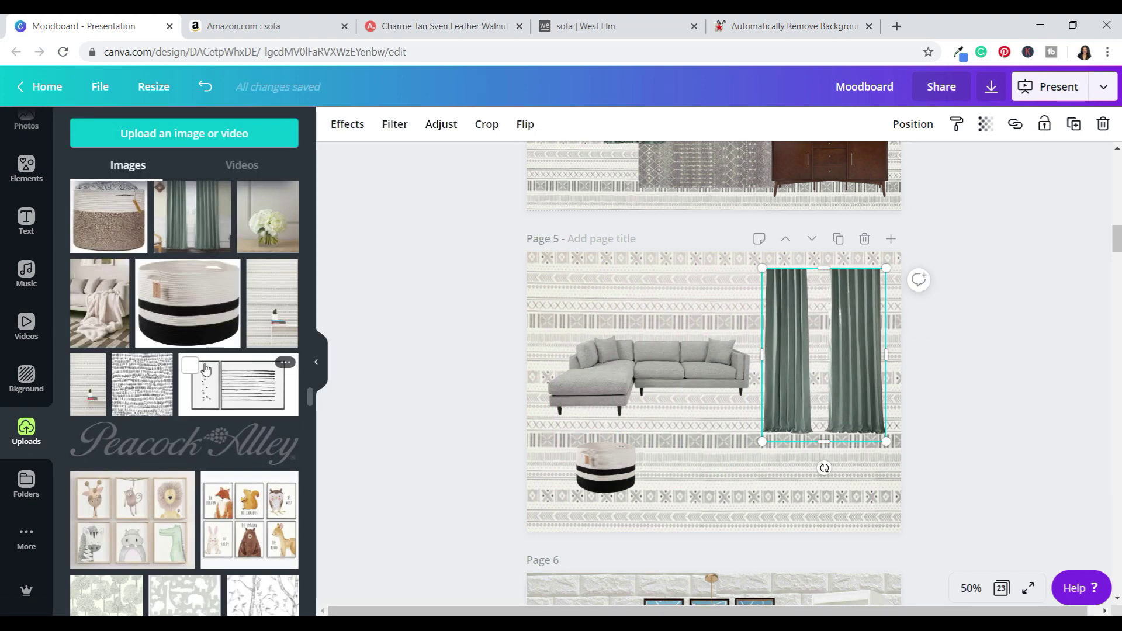
- Add the brass arc floor lamp with its background removed, and the grey patterned rug, to the lower part of page 5
{"action": "left_click", "coordinate": [275, 388]}
{"action": "left_click", "coordinate": [347, 124]}
{"action": "left_click", "coordinate": [172, 175]}
{"action": "left_click_drag", "start_coordinate": [805, 485], "coordinate": [918, 418]}
{"action": "scroll", "coordinate": [184, 409], "scroll_direction": "down", "scroll_amount": 5}
{"action": "scroll", "coordinate": [184, 409], "scroll_direction": "up", "scroll_amount": 10}
{"action": "left_click", "coordinate": [199, 461]}
{"action": "scroll", "coordinate": [220, 325], "scroll_direction": "down", "scroll_amount": 10}
{"action": "scroll", "coordinate": [220, 316], "scroll_direction": "up", "scroll_amount": 8}
- Add the tall potted plant, remove its background, and place it at the sofa's chaise end
{"action": "left_click", "coordinate": [196, 360]}
{"action": "left_click", "coordinate": [347, 124]}
{"action": "left_click", "coordinate": [175, 175]}
{"action": "left_click_drag", "start_coordinate": [712, 397], "coordinate": [556, 343]}
{"action": "scroll", "coordinate": [192, 308], "scroll_direction": "down", "scroll_amount": 5}
{"action": "scroll", "coordinate": [192, 308], "scroll_direction": "down", "scroll_amount": 2}
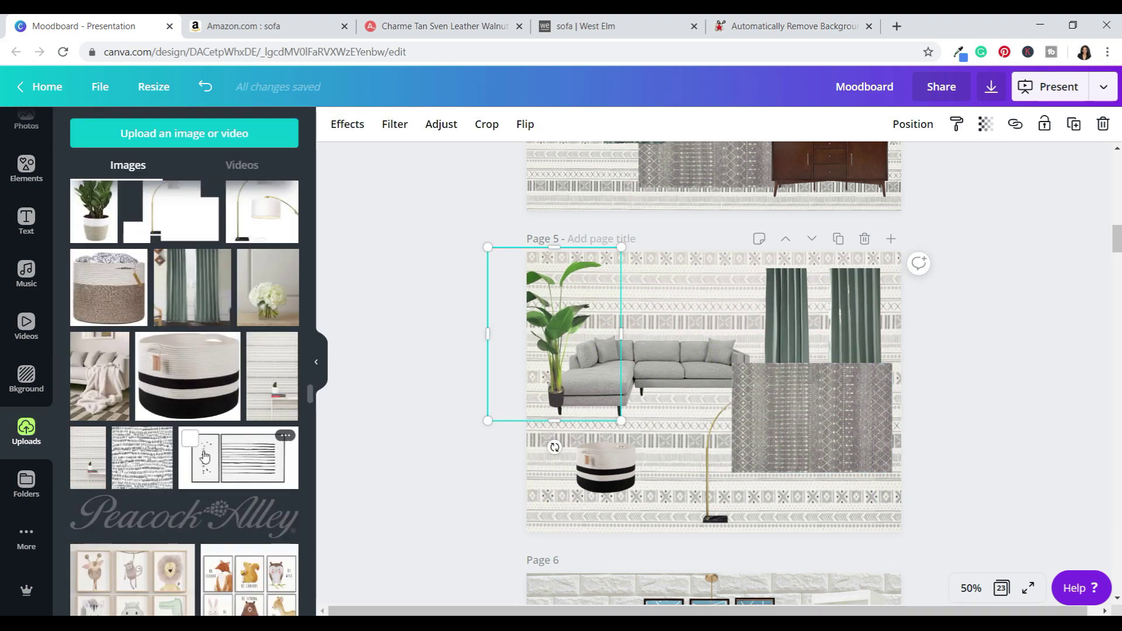
{"action": "left_click", "coordinate": [175, 216]}
{"action": "left_click", "coordinate": [347, 124]}
{"action": "left_click", "coordinate": [176, 176]}
{"action": "left_click_drag", "start_coordinate": [725, 403], "coordinate": [706, 404]}
- Add the framed line-art pair to page 5 and crop off its white margins, working at 125% zoom before returning to 75%
{"action": "left_click", "coordinate": [238, 458]}
{"action": "left_click_drag", "start_coordinate": [596, 446], "coordinate": [621, 440]}
{"action": "scroll", "coordinate": [844, 414], "scroll_direction": "up", "scroll_amount": 3}
{"action": "left_click_drag", "start_coordinate": [844, 414], "coordinate": [865, 414]}
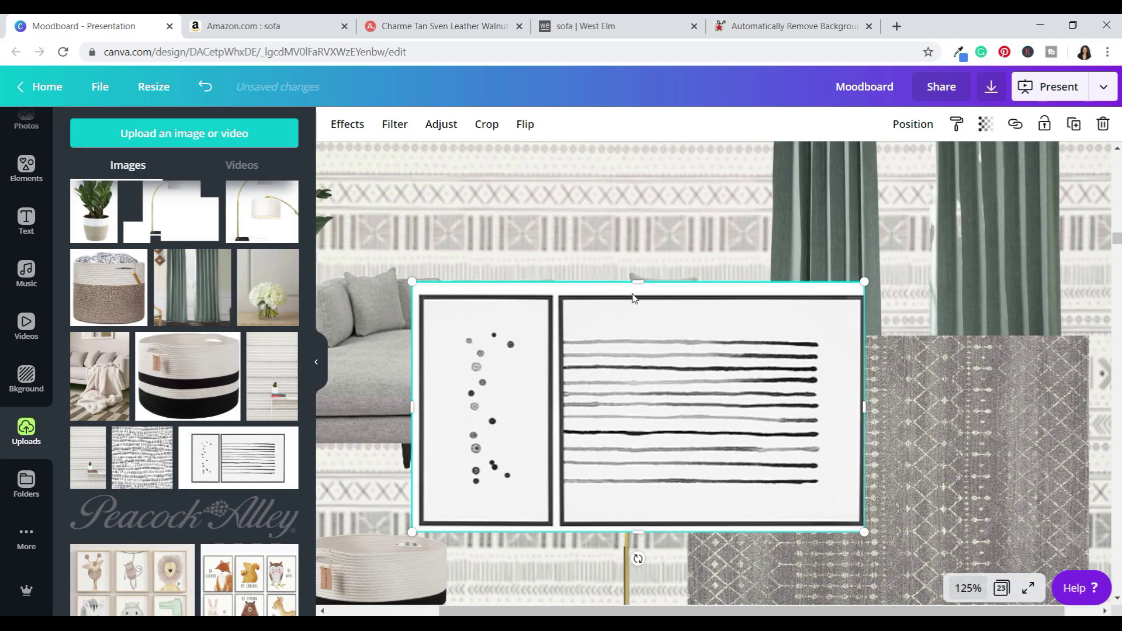
{"action": "left_click_drag", "start_coordinate": [641, 533], "coordinate": [641, 526]}
{"action": "left_click_drag", "start_coordinate": [413, 409], "coordinate": [420, 409]}
{"action": "left_click_drag", "start_coordinate": [641, 286], "coordinate": [641, 295]}
{"action": "left_click", "coordinate": [643, 257]}
{"action": "scroll", "coordinate": [174, 447], "scroll_direction": "up", "scroll_amount": 15}
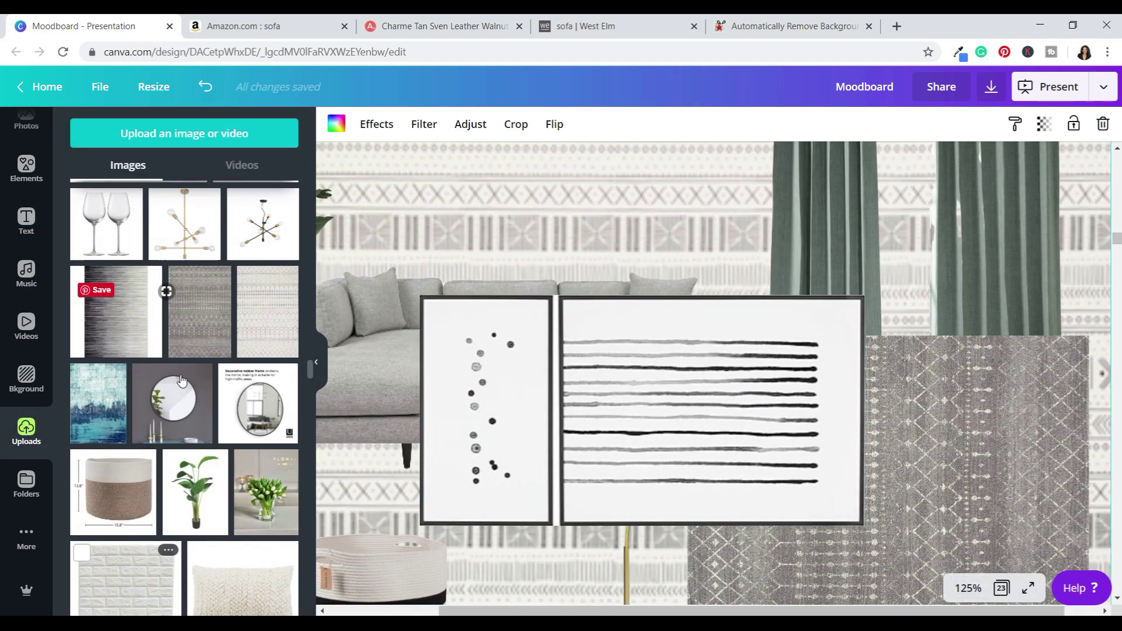
{"action": "left_click", "coordinate": [968, 588]}
{"action": "left_click", "coordinate": [954, 389]}
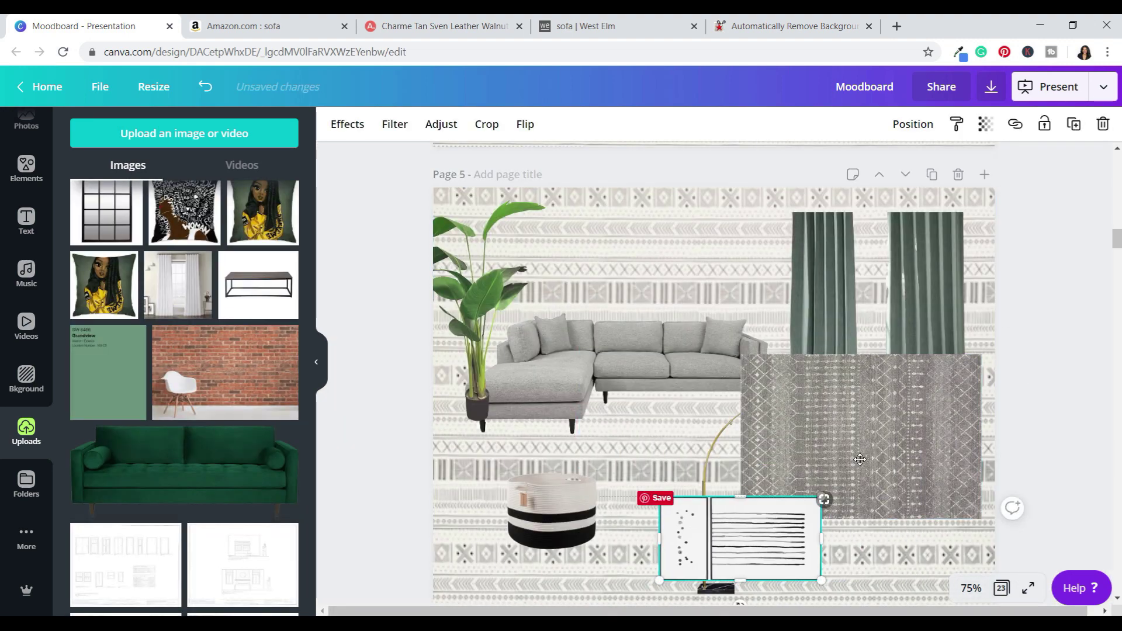
- Add the dark wood sideboard and the black nesting side tables, and remove the side tables' background
{"action": "scroll", "coordinate": [175, 409], "scroll_direction": "down", "scroll_amount": 15}
{"action": "left_click", "coordinate": [248, 491]}
{"action": "left_click", "coordinate": [274, 300]}
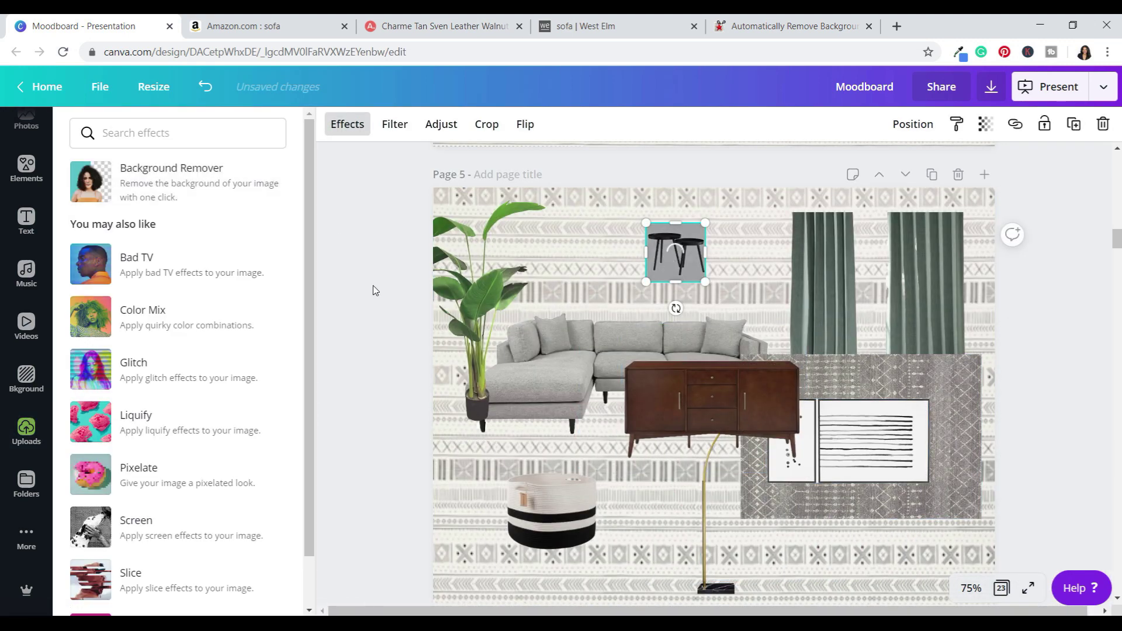
{"action": "left_click", "coordinate": [363, 315]}
- Add the metal-frame coffee table below the sideboard and the open wooden shelf from the uploads to page 5
{"action": "scroll", "coordinate": [187, 409], "scroll_direction": "down", "scroll_amount": 4}
{"action": "left_click", "coordinate": [913, 124]}
{"action": "left_click", "coordinate": [842, 195]}
{"action": "scroll", "coordinate": [688, 412], "scroll_direction": "up", "scroll_amount": 5}
{"action": "left_click", "coordinate": [728, 408]}
{"action": "scroll", "coordinate": [777, 217], "scroll_direction": "down", "scroll_amount": 5}
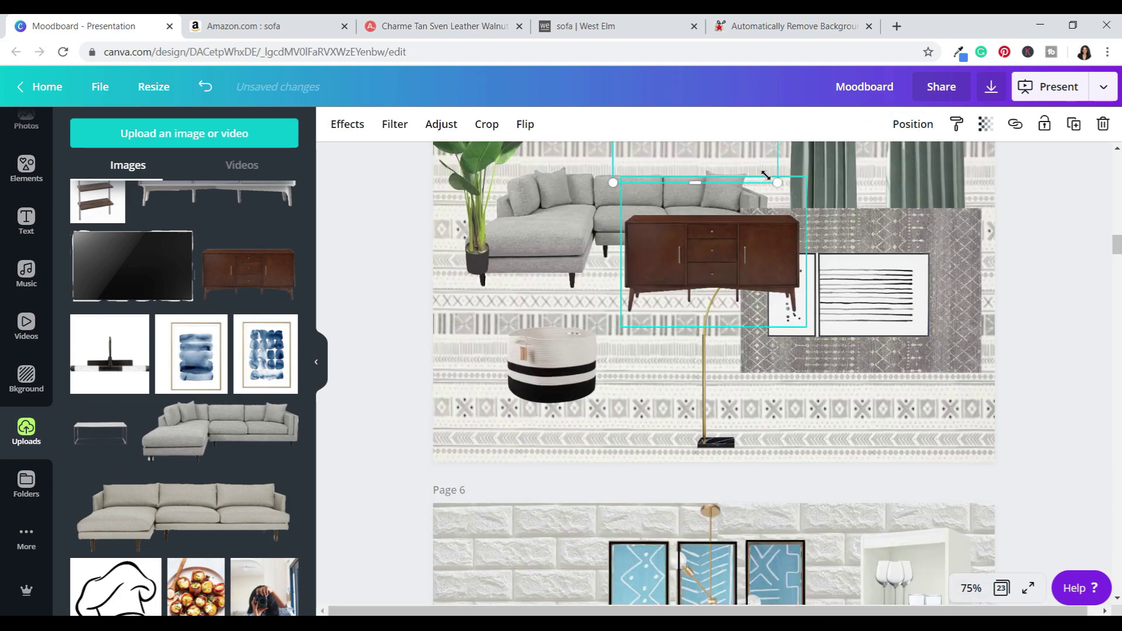
{"action": "left_click", "coordinate": [701, 479]}
{"action": "key", "text": "ctrl+v"}
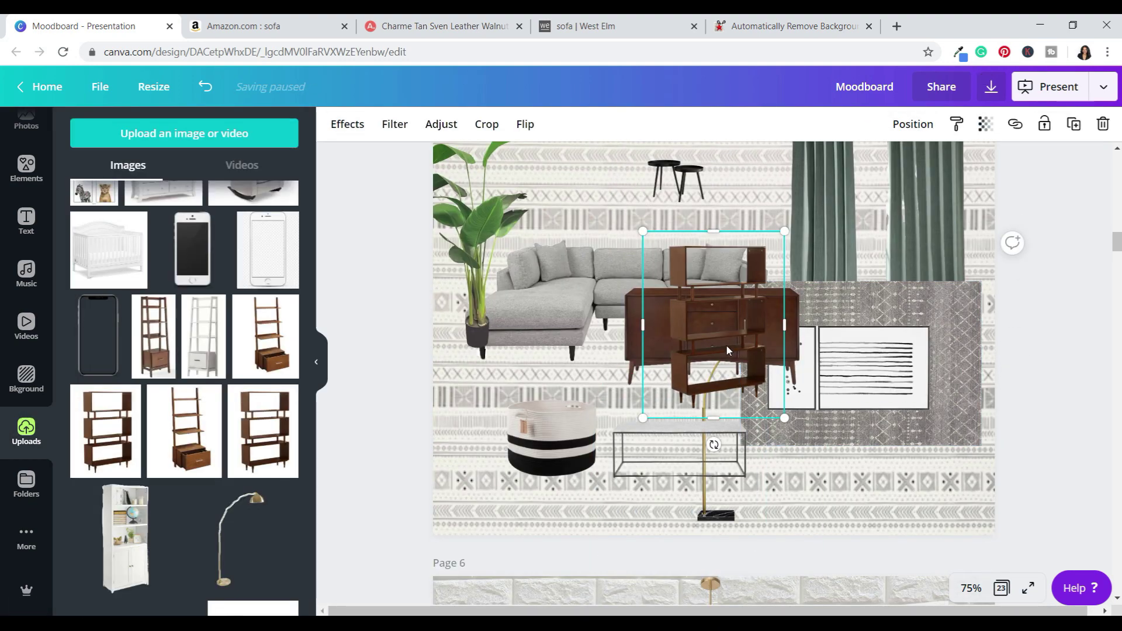
- Collapse the uploads display, shrink the wooden shelf, and move it above the sofa between the plant and the side tables
{"action": "scroll", "coordinate": [876, 486], "scroll_direction": "up", "scroll_amount": 1}
{"action": "left_click_drag", "start_coordinate": [714, 391], "coordinate": [634, 383]}
{"action": "left_click", "coordinate": [318, 359]}
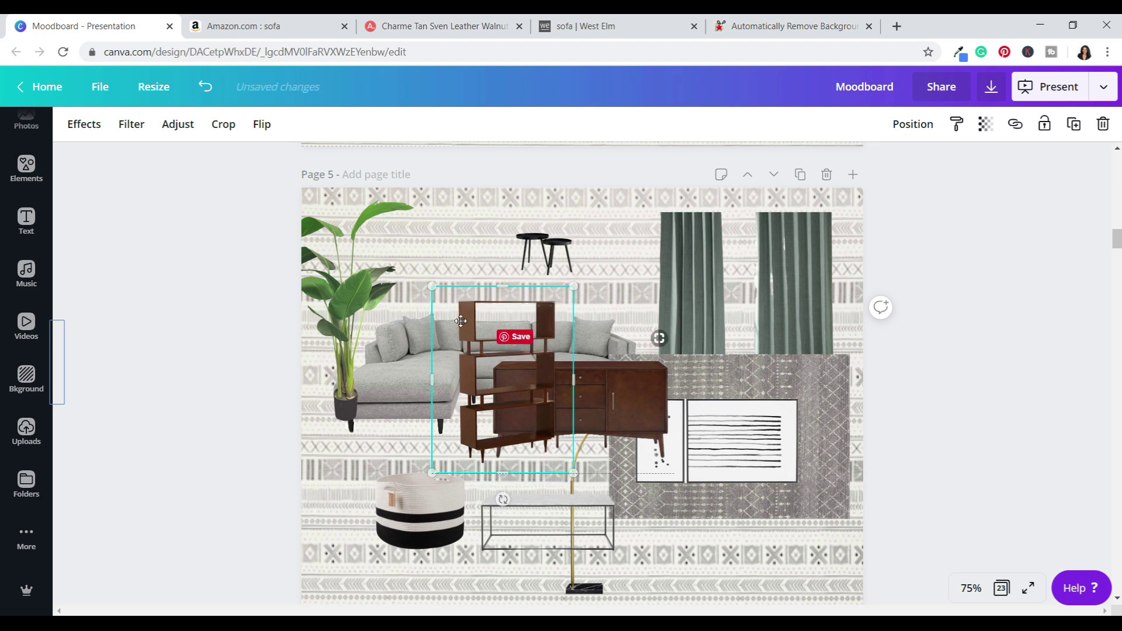
{"action": "left_click_drag", "start_coordinate": [518, 402], "coordinate": [450, 293]}
{"action": "left_click_drag", "start_coordinate": [506, 188], "coordinate": [471, 231]}
{"action": "key", "text": "ctrl+z"}
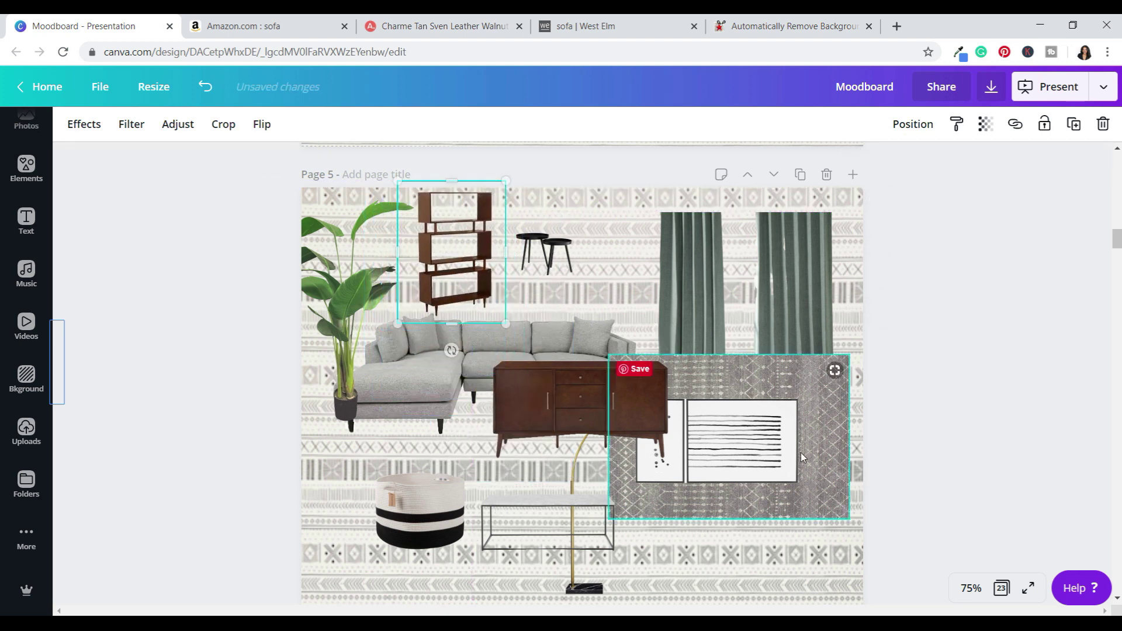
- Shrink the patterned rug and place it in the lower right corner of page 5
{"action": "left_click_drag", "start_coordinate": [820, 496], "coordinate": [834, 589]}
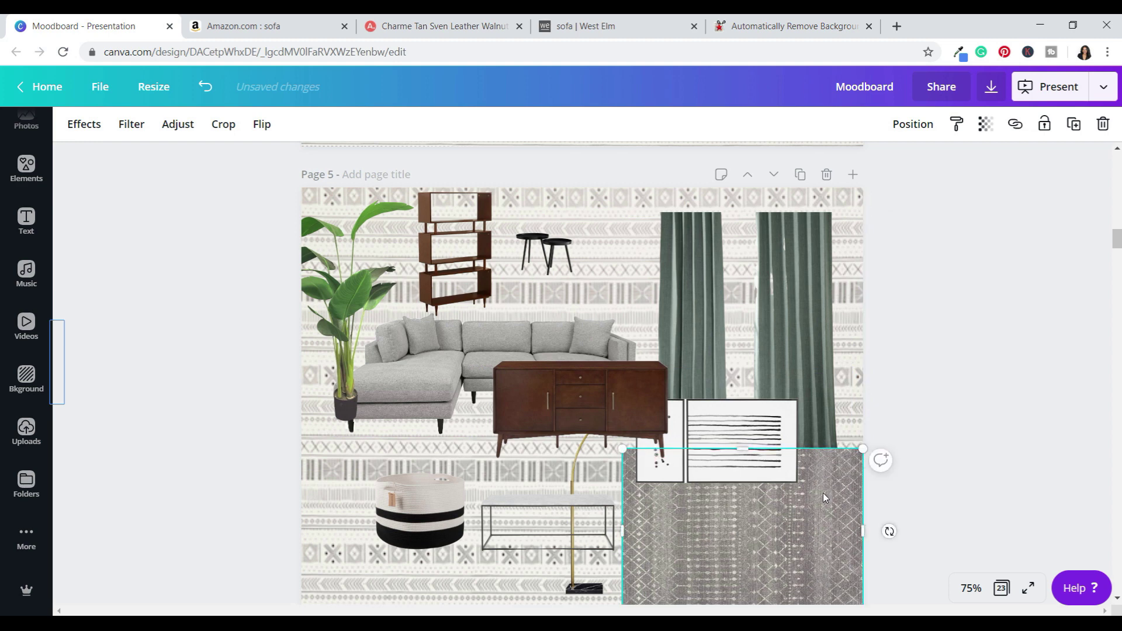
{"action": "left_click_drag", "start_coordinate": [862, 448], "coordinate": [770, 505]}
{"action": "left_click_drag", "start_coordinate": [725, 539], "coordinate": [800, 524]}
- Rearrange the framed art, sideboard and floor lamp on the page's right side, and move the coffee table directly below the sofa
{"action": "left_click_drag", "start_coordinate": [758, 445], "coordinate": [796, 303]}
{"action": "left_click_drag", "start_coordinate": [629, 404], "coordinate": [748, 487]}
{"action": "left_click_drag", "start_coordinate": [608, 437], "coordinate": [742, 394]}
{"action": "left_click", "coordinate": [571, 454]}
{"action": "left_click_drag", "start_coordinate": [571, 454], "coordinate": [562, 422]}
- Move the floor lamp to the chaise end and send it behind the sofa, then move the wooden shelf onto the curtains
{"action": "left_click", "coordinate": [771, 372]}
{"action": "left_click_drag", "start_coordinate": [781, 367], "coordinate": [461, 237]}
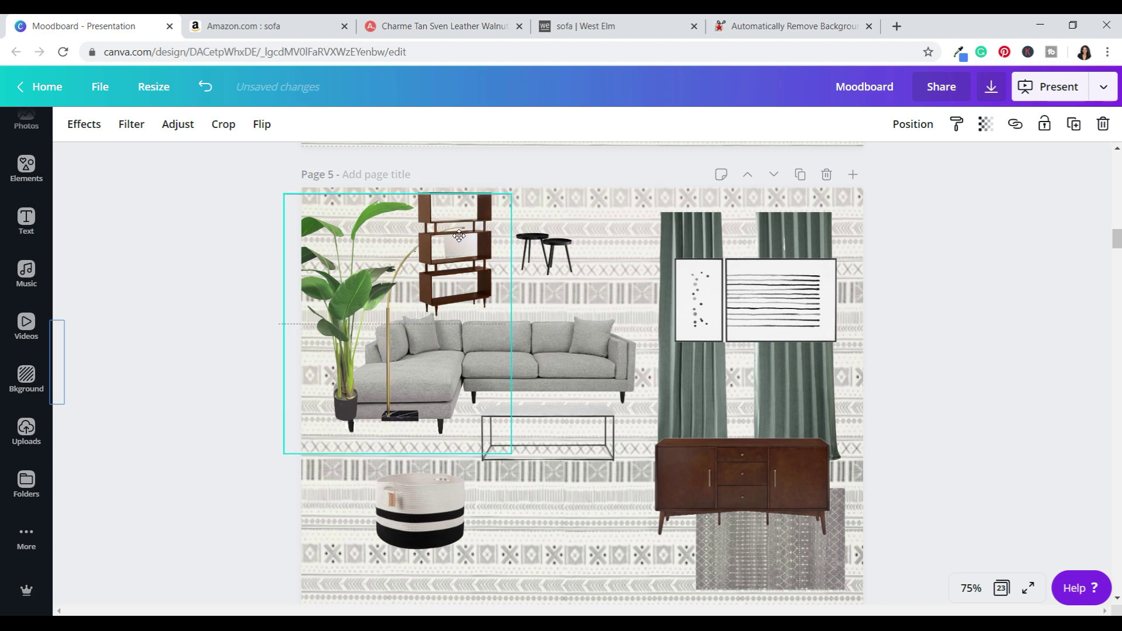
{"action": "left_click", "coordinate": [915, 127]}
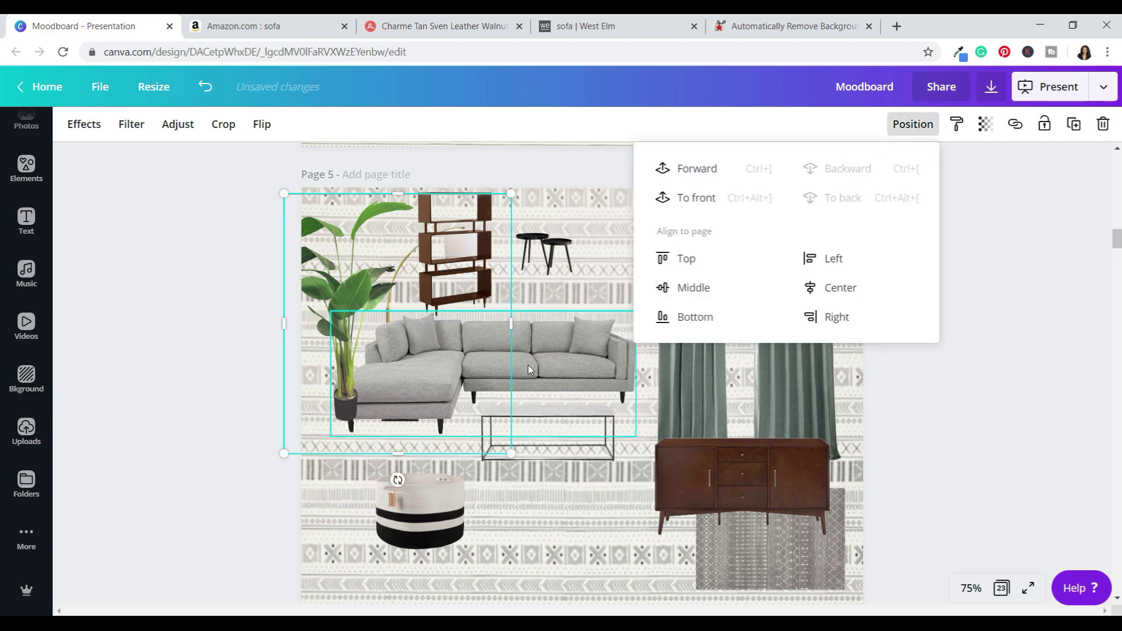
{"action": "key", "text": "Escape"}
{"action": "left_click_drag", "start_coordinate": [495, 295], "coordinate": [822, 377]}
{"action": "left_click", "coordinate": [879, 283]}
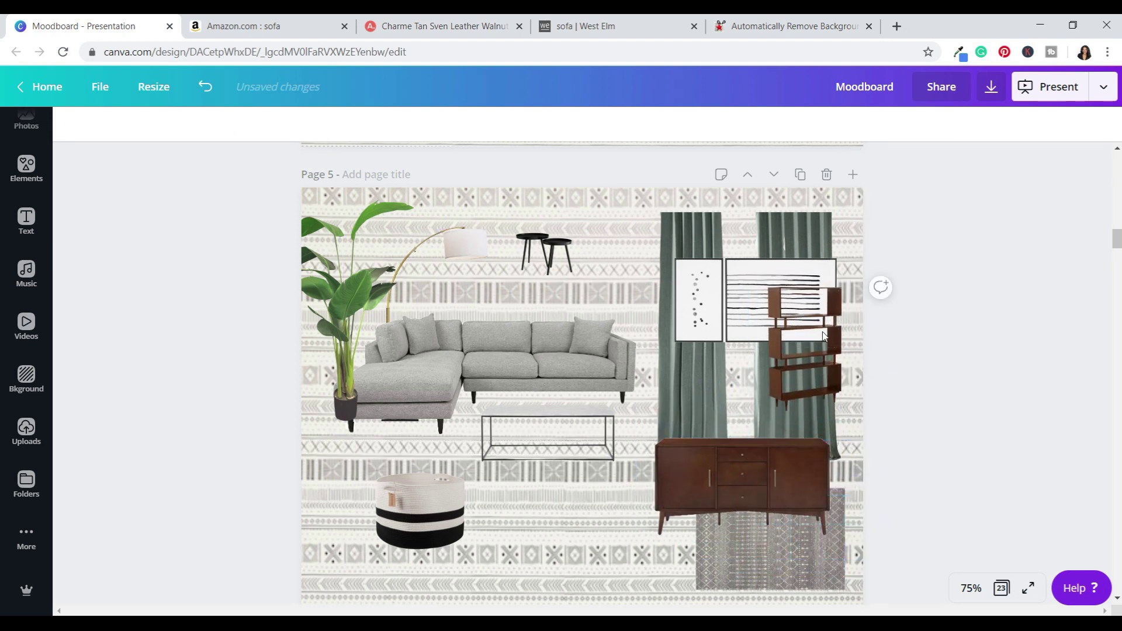
- Shrink the framed line-art pair to about 205 by 106 and hang it centrally above the sofa
{"action": "left_click", "coordinate": [727, 303]}
{"action": "left_click_drag", "start_coordinate": [539, 292], "coordinate": [508, 286]}
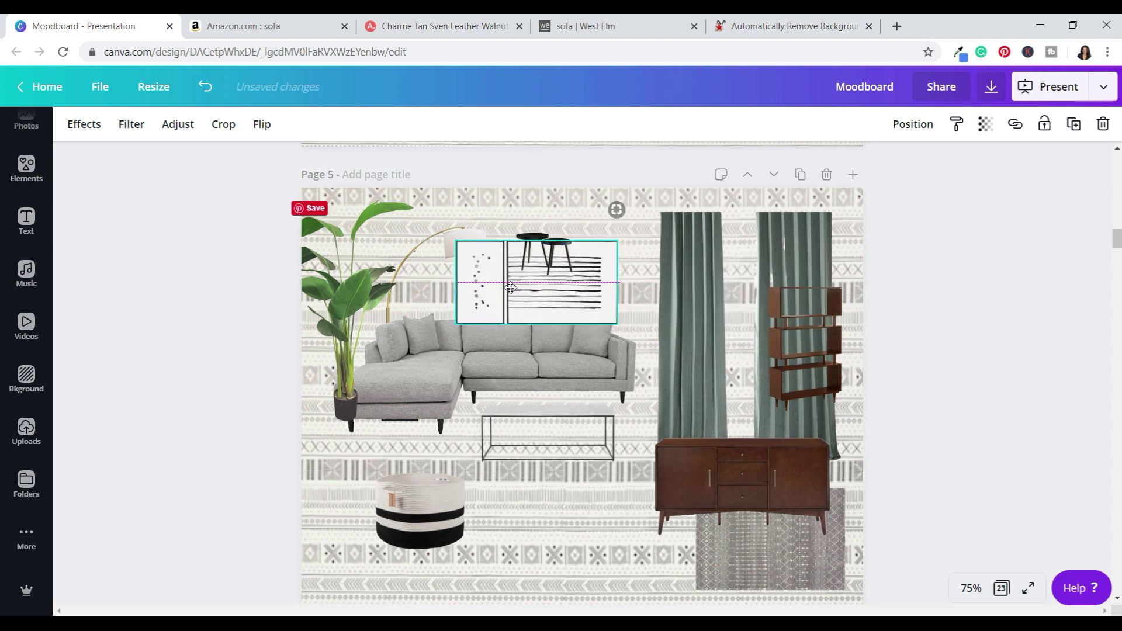
{"action": "left_click_drag", "start_coordinate": [571, 280], "coordinate": [565, 274]}
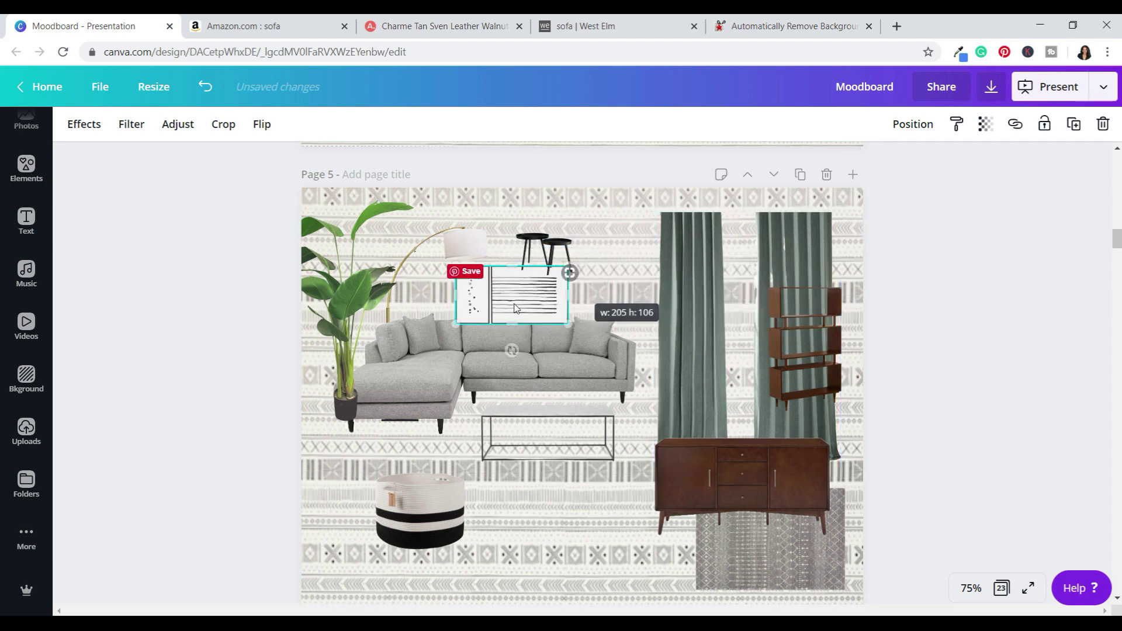
{"action": "left_click_drag", "start_coordinate": [514, 299], "coordinate": [510, 287]}
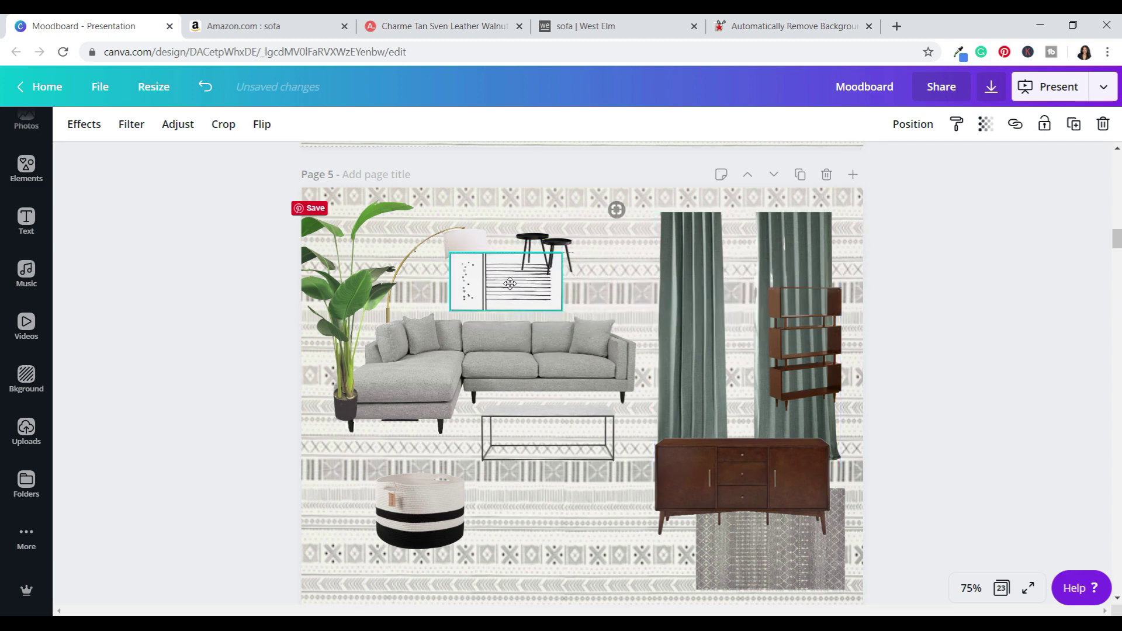
- Move the nesting side tables beside the sofa's right end, and shrink the woven basket at the plant's base
{"action": "left_click", "coordinate": [552, 247]}
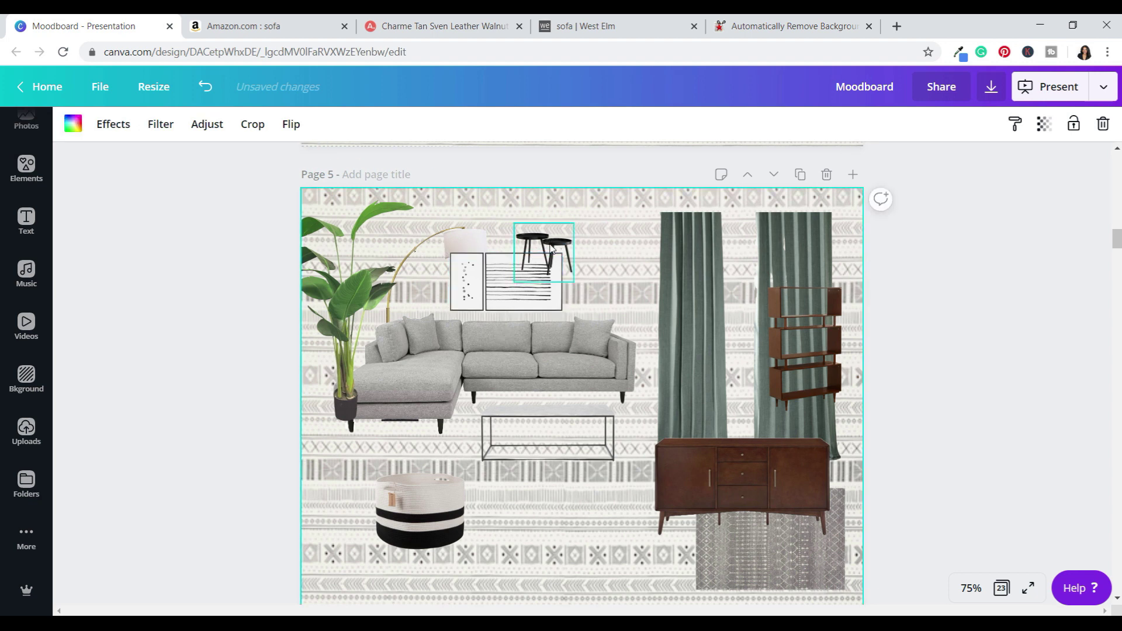
{"action": "left_click_drag", "start_coordinate": [685, 287], "coordinate": [673, 369]}
{"action": "left_click_drag", "start_coordinate": [427, 536], "coordinate": [354, 443]}
{"action": "left_click_drag", "start_coordinate": [385, 405], "coordinate": [349, 414]}
- Bring the woven basket to the front, then send it backward behind the potted plant
{"action": "left_click", "coordinate": [909, 125]}
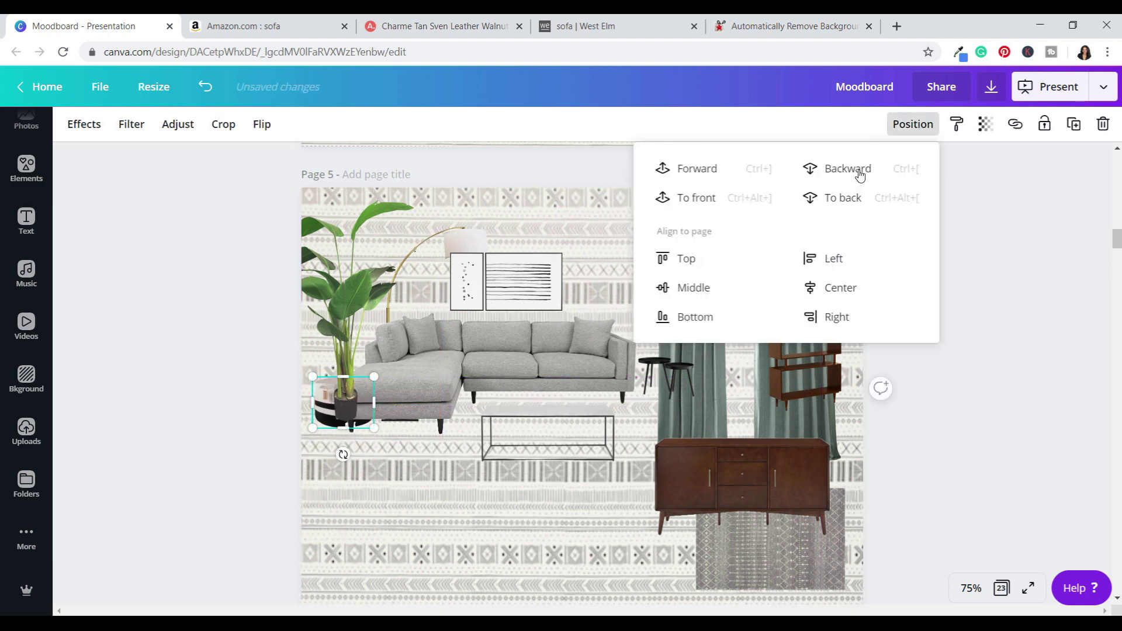
{"action": "left_click", "coordinate": [706, 198]}
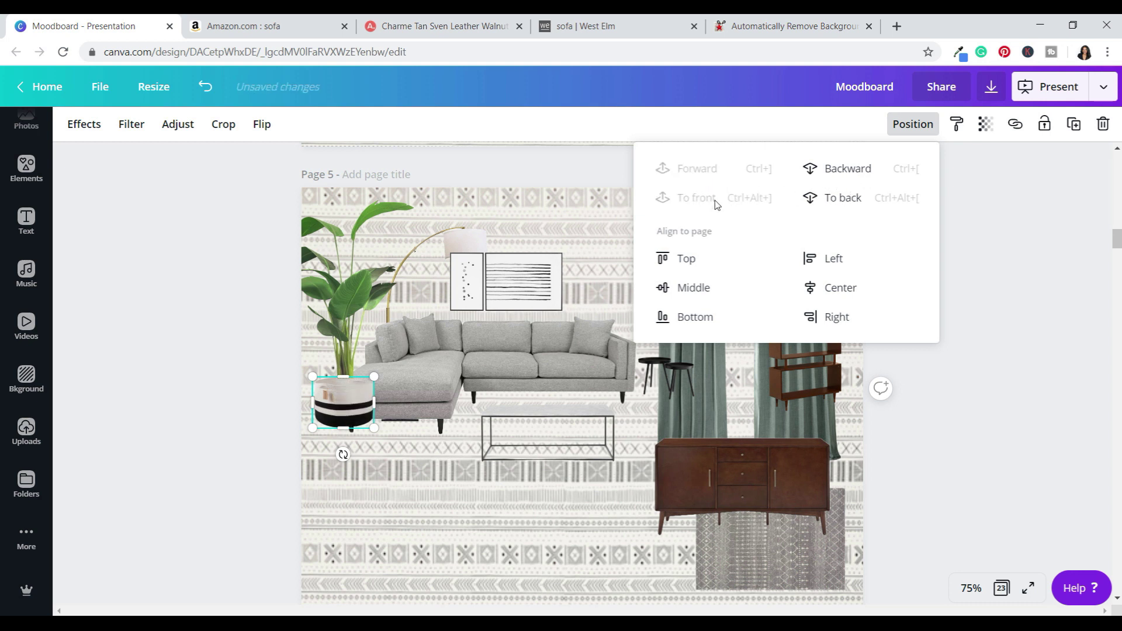
{"action": "left_click", "coordinate": [848, 169]}
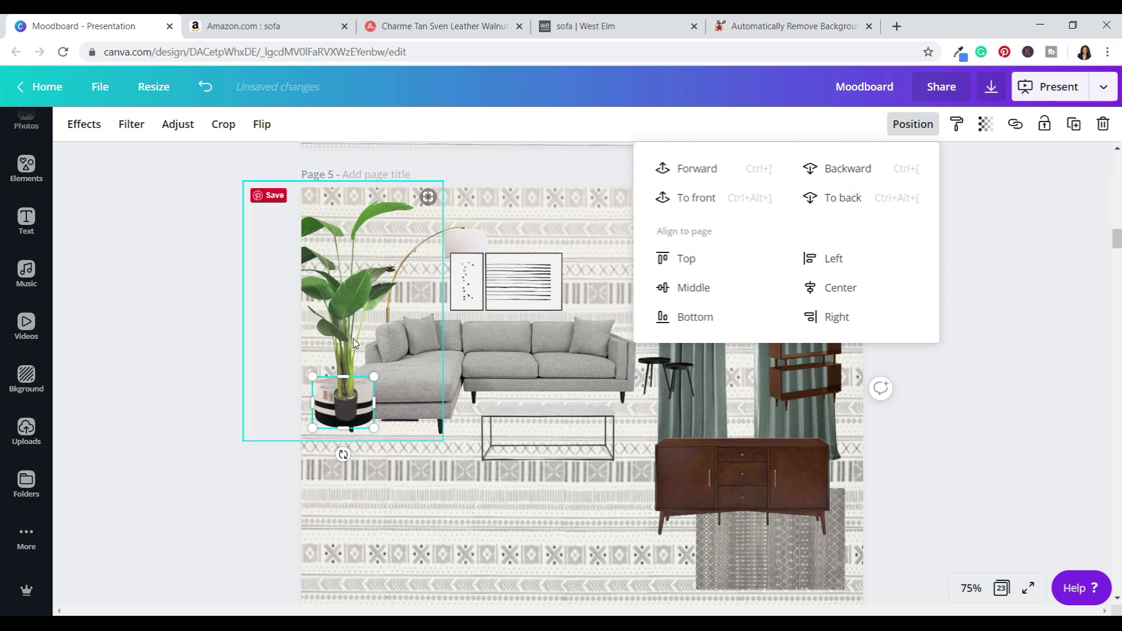
{"action": "left_click", "coordinate": [848, 169]}
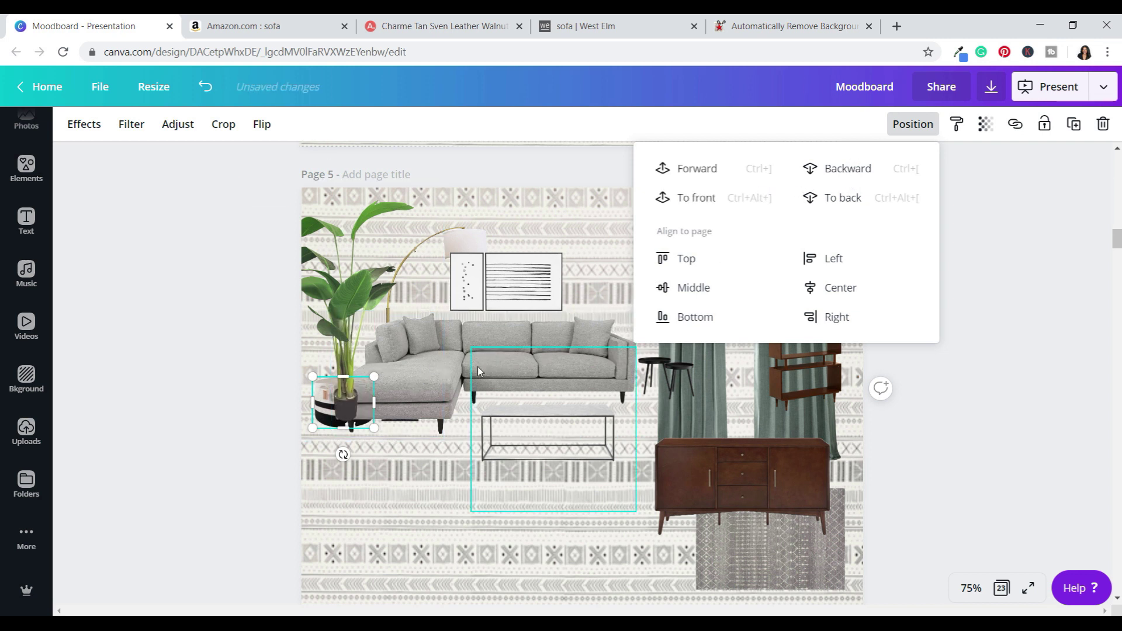
- Send the potted plant backward behind the woven basket and the sofa
{"action": "left_click", "coordinate": [346, 311]}
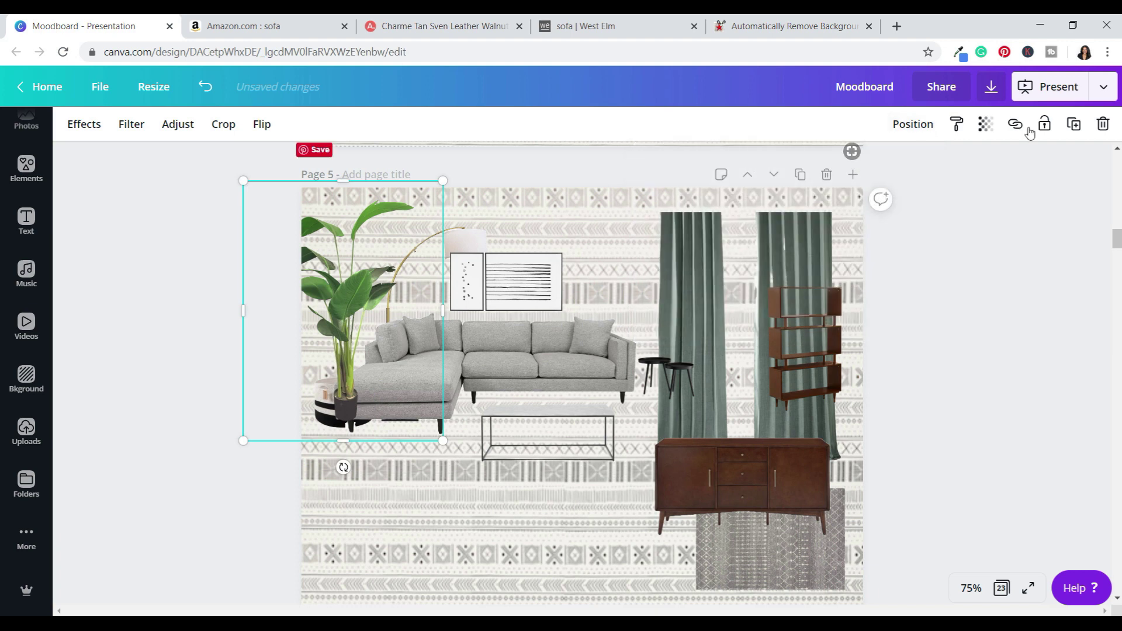
{"action": "left_click", "coordinate": [910, 124]}
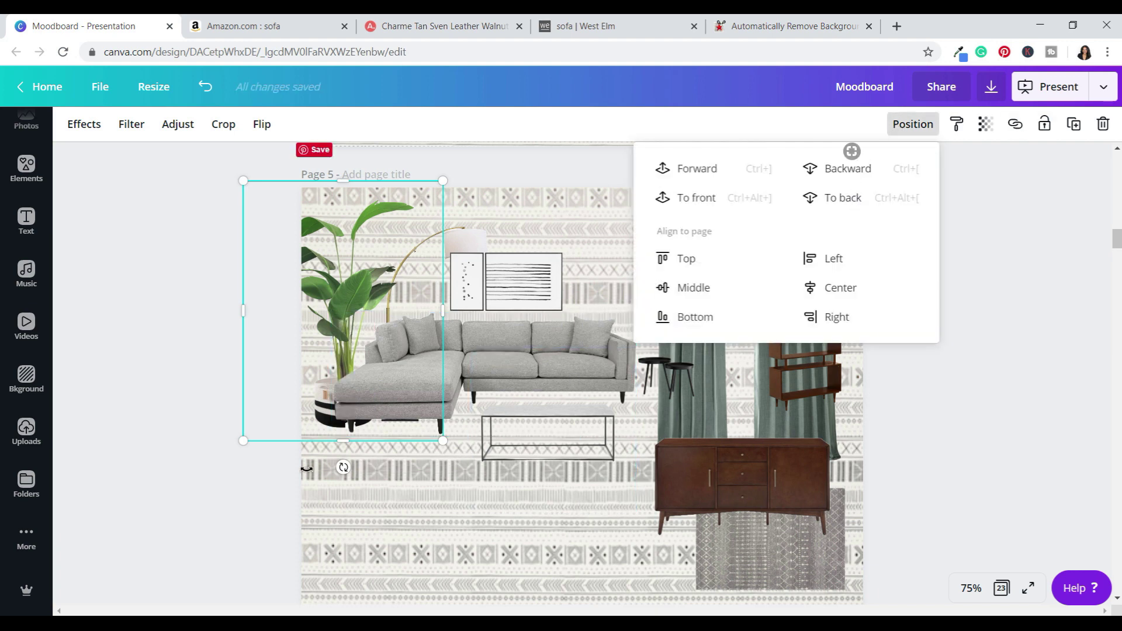
{"action": "left_click", "coordinate": [257, 483]}
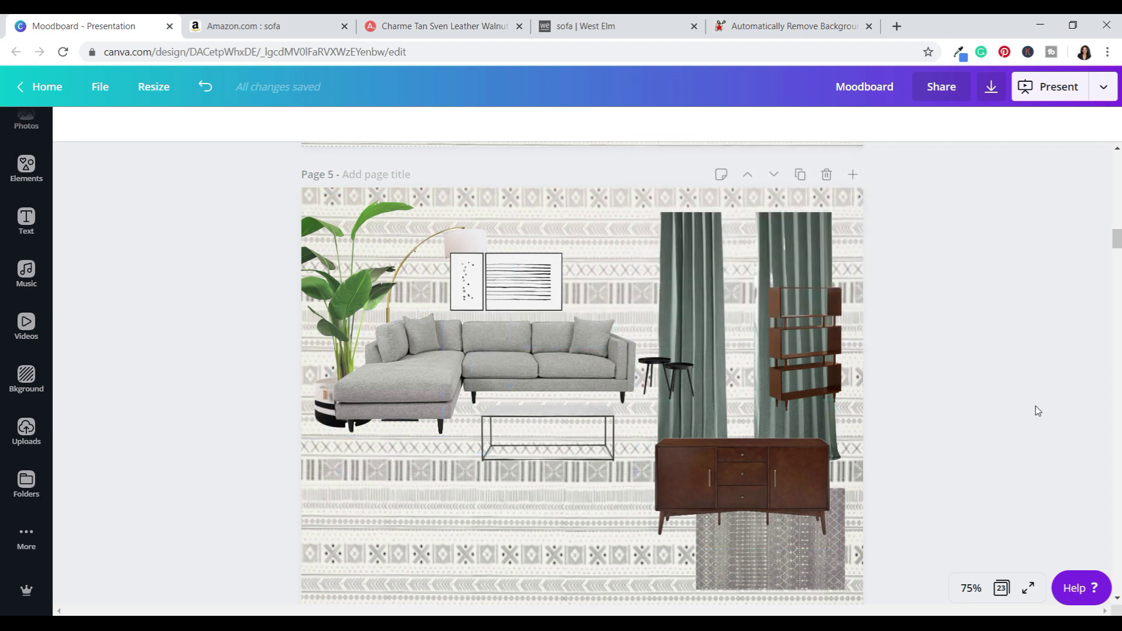
- Move the green curtains to the page's upper left corner and send them backward behind the sofa, plant, basket and lamp
{"action": "left_click", "coordinate": [801, 245]}
{"action": "left_click_drag", "start_coordinate": [762, 231], "coordinate": [428, 220]}
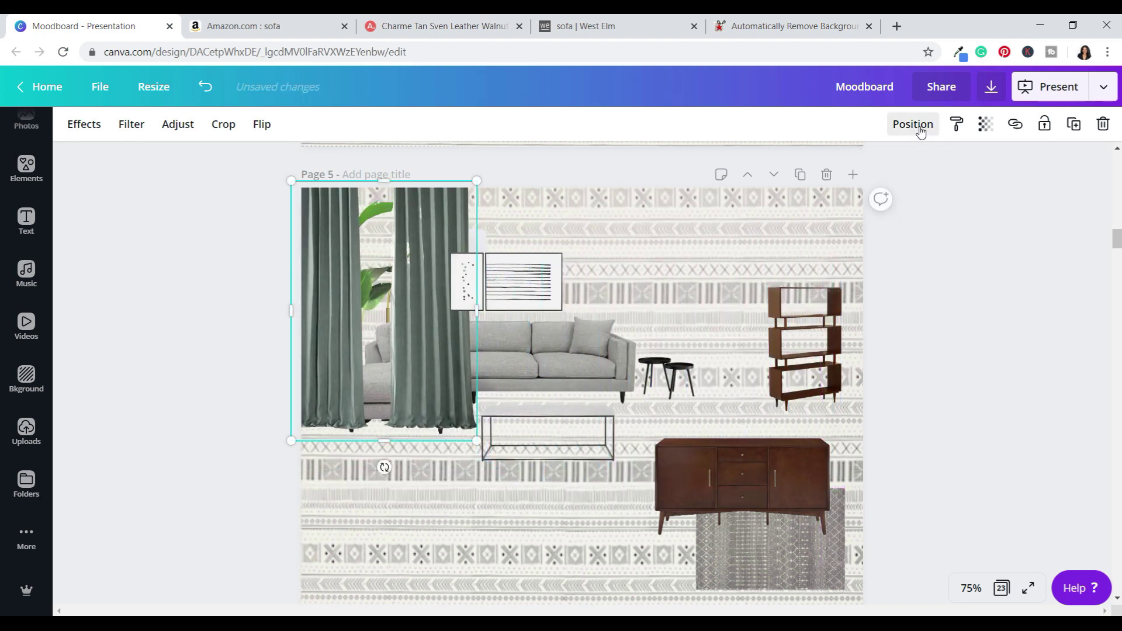
{"action": "left_click", "coordinate": [920, 132]}
{"action": "left_click", "coordinate": [848, 168]}
{"action": "left_click", "coordinate": [847, 169]}
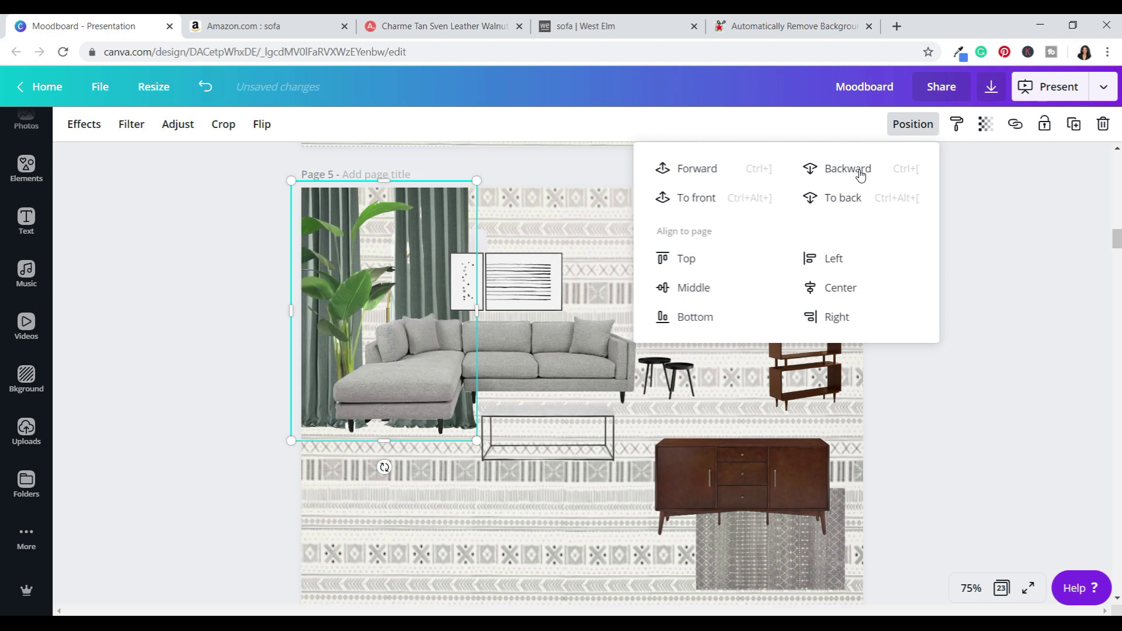
{"action": "left_click", "coordinate": [860, 174]}
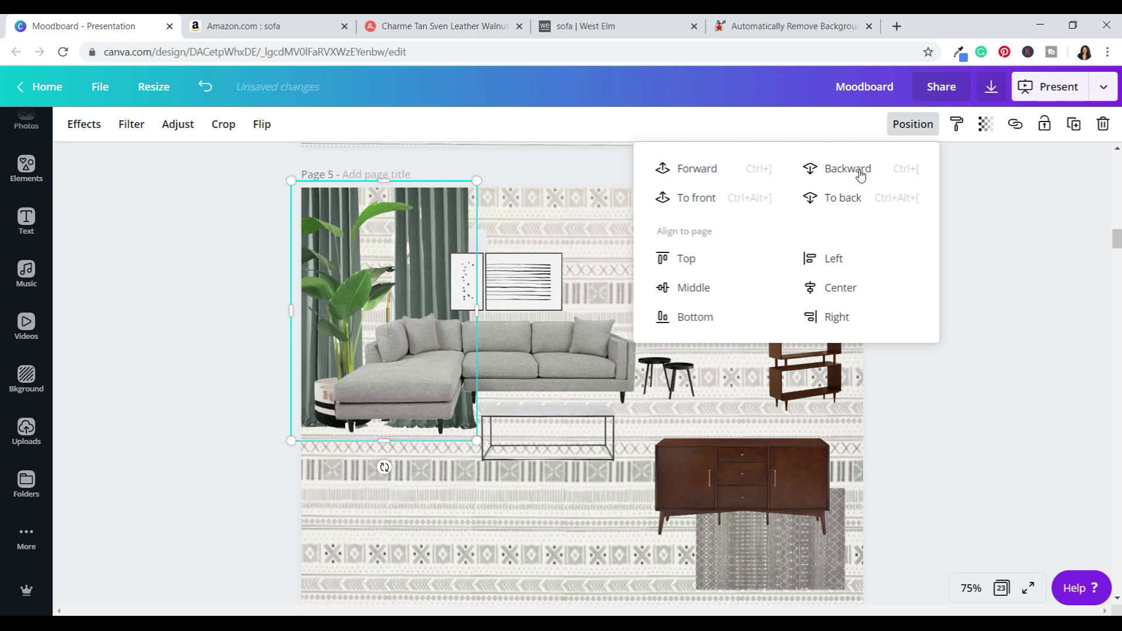
{"action": "left_click", "coordinate": [860, 174]}
{"action": "left_click", "coordinate": [977, 335]}
{"action": "scroll", "coordinate": [947, 345], "scroll_direction": "up", "scroll_amount": 9}
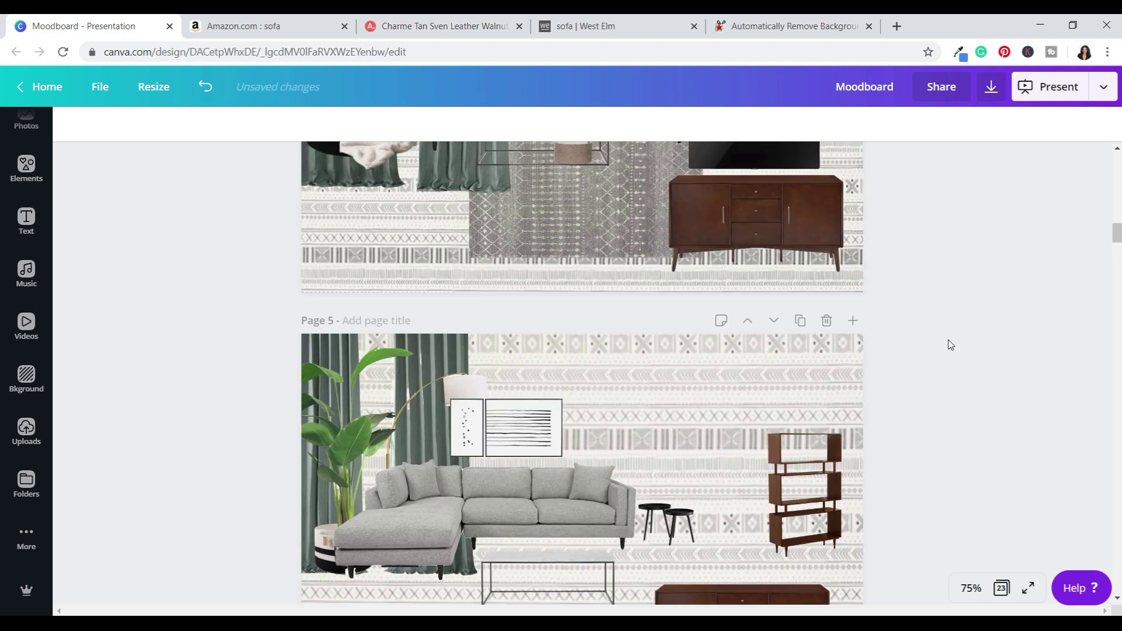
{"action": "scroll", "coordinate": [951, 344], "scroll_direction": "down", "scroll_amount": 4}
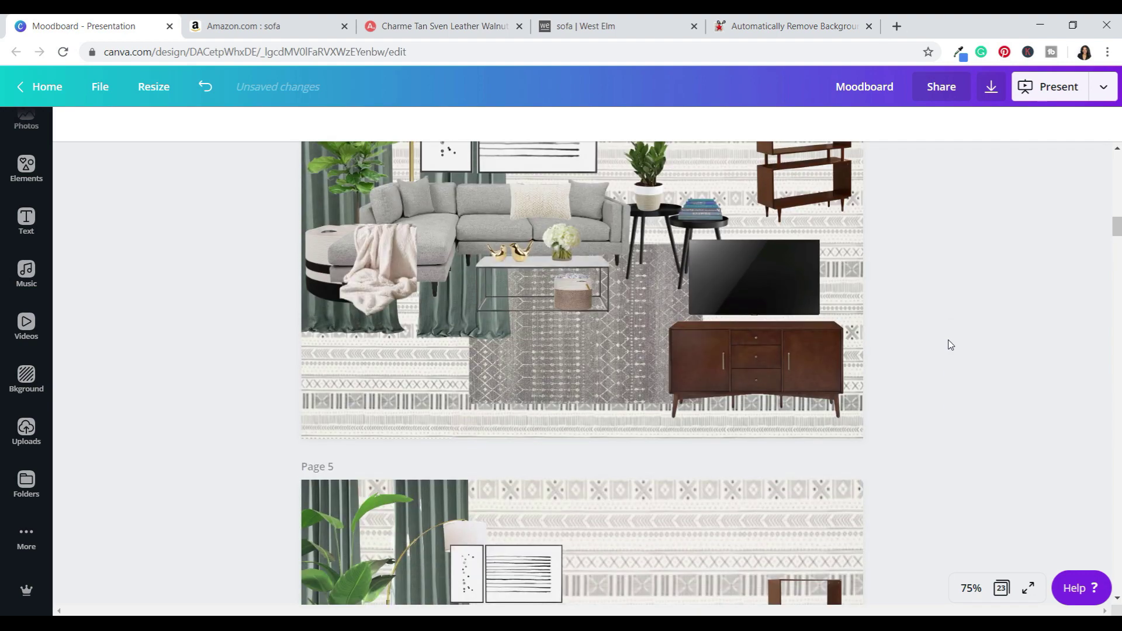
{"action": "scroll", "coordinate": [950, 345], "scroll_direction": "down", "scroll_amount": 5}
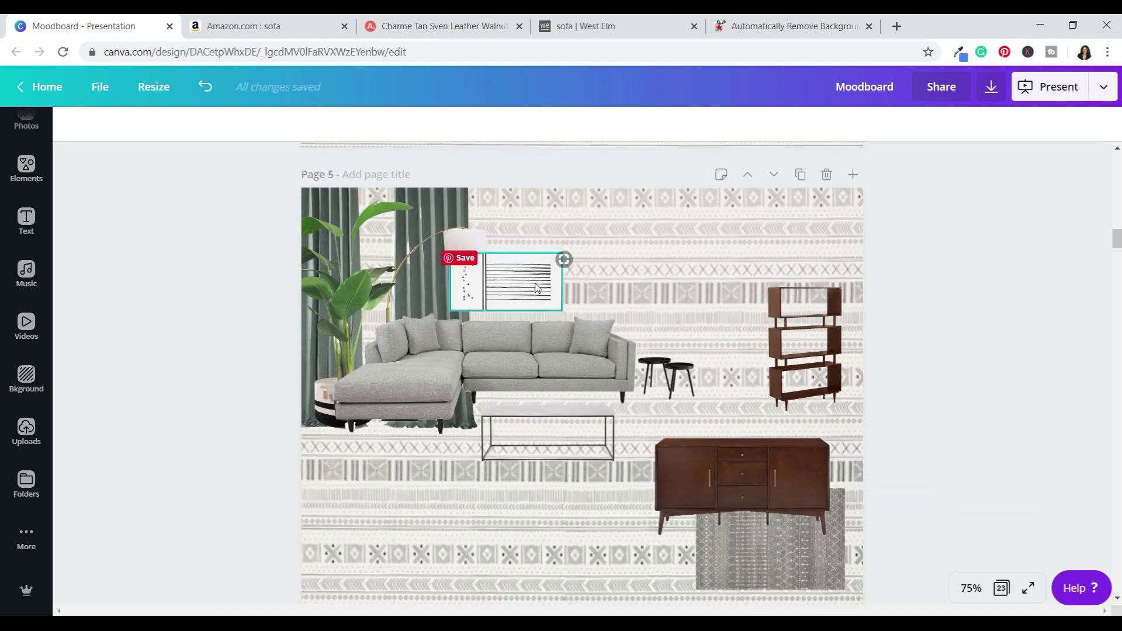
- Enlarge the framed art and the grey sofa, and arrange them with the art above the sofa and the coffee table in front
{"action": "left_click", "coordinate": [536, 286]}
{"action": "left_click_drag", "start_coordinate": [563, 312], "coordinate": [613, 338]}
{"action": "left_click", "coordinate": [611, 377]}
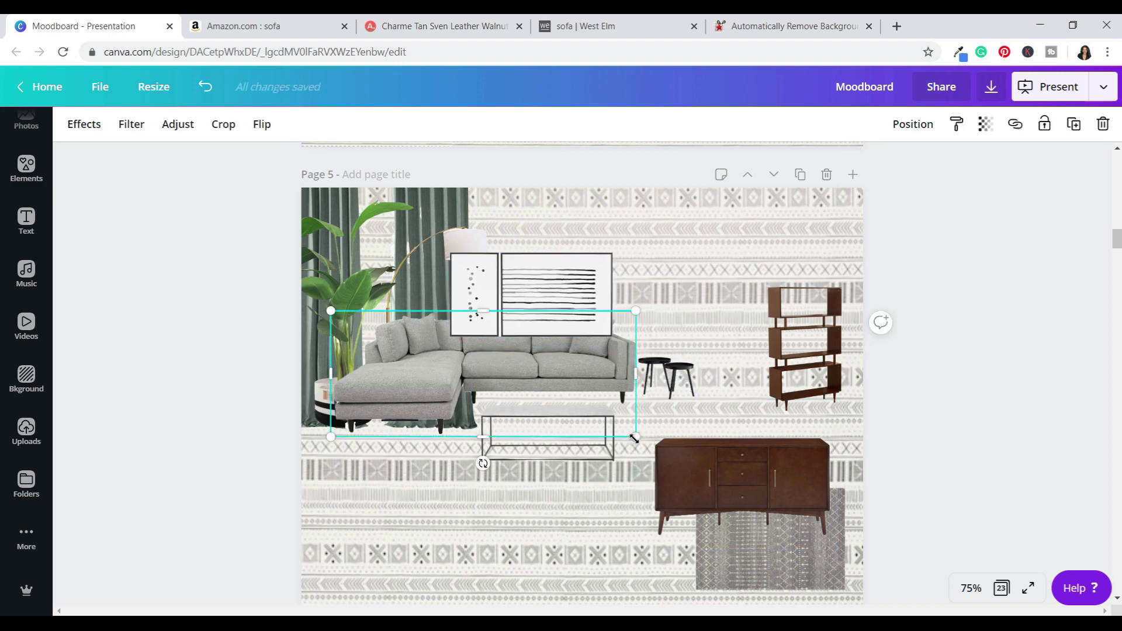
{"action": "left_click_drag", "start_coordinate": [671, 479], "coordinate": [709, 465]}
{"action": "left_click_drag", "start_coordinate": [542, 373], "coordinate": [543, 460]}
{"action": "left_click_drag", "start_coordinate": [581, 370], "coordinate": [553, 403]}
{"action": "left_click_drag", "start_coordinate": [556, 305], "coordinate": [560, 328]}
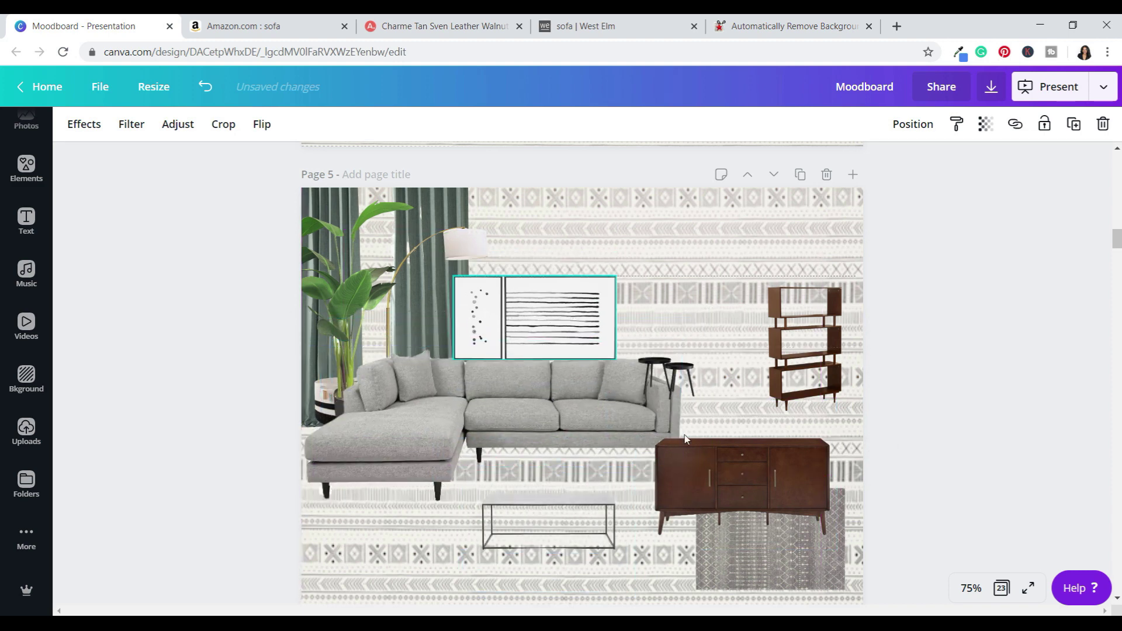
- Move the wooden sideboard to the page's upper right, the nesting tables beside the sofa's right end, and the bookshelf below the sideboard
{"action": "left_click", "coordinate": [740, 507]}
{"action": "left_click_drag", "start_coordinate": [740, 507], "coordinate": [754, 329]}
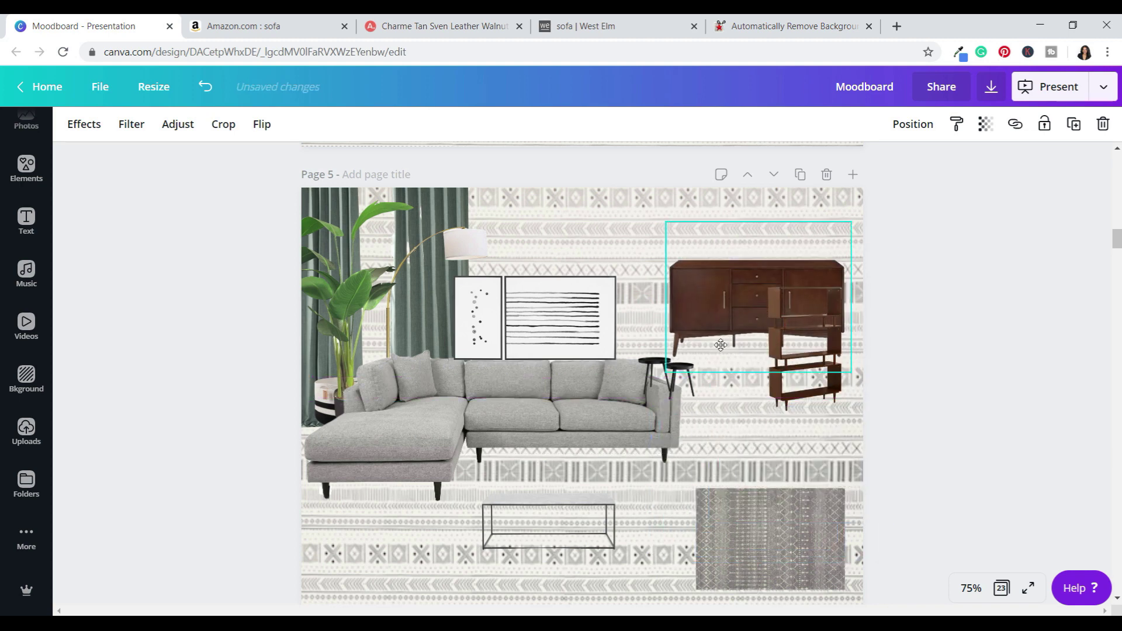
{"action": "left_click", "coordinate": [673, 361]}
{"action": "left_click_drag", "start_coordinate": [673, 361], "coordinate": [711, 403]}
{"action": "left_click", "coordinate": [802, 362]}
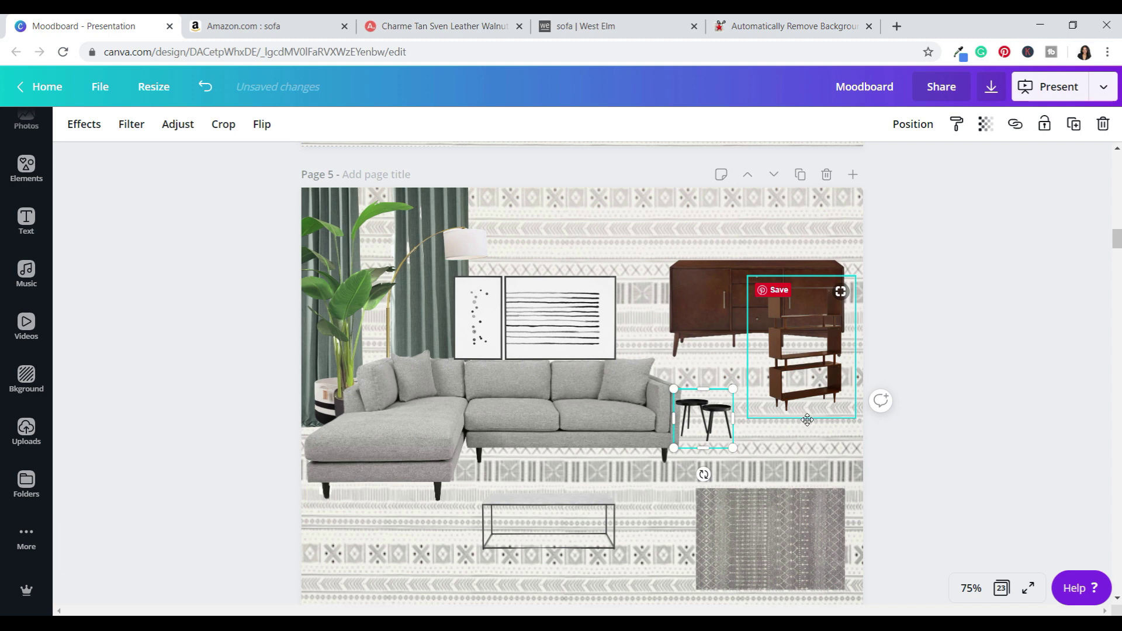
{"action": "left_click_drag", "start_coordinate": [801, 362], "coordinate": [811, 430]}
- Enlarge the patterned rug, position it under the coffee table, and send it backward behind the sofa
{"action": "left_click_drag", "start_coordinate": [789, 548], "coordinate": [774, 537]}
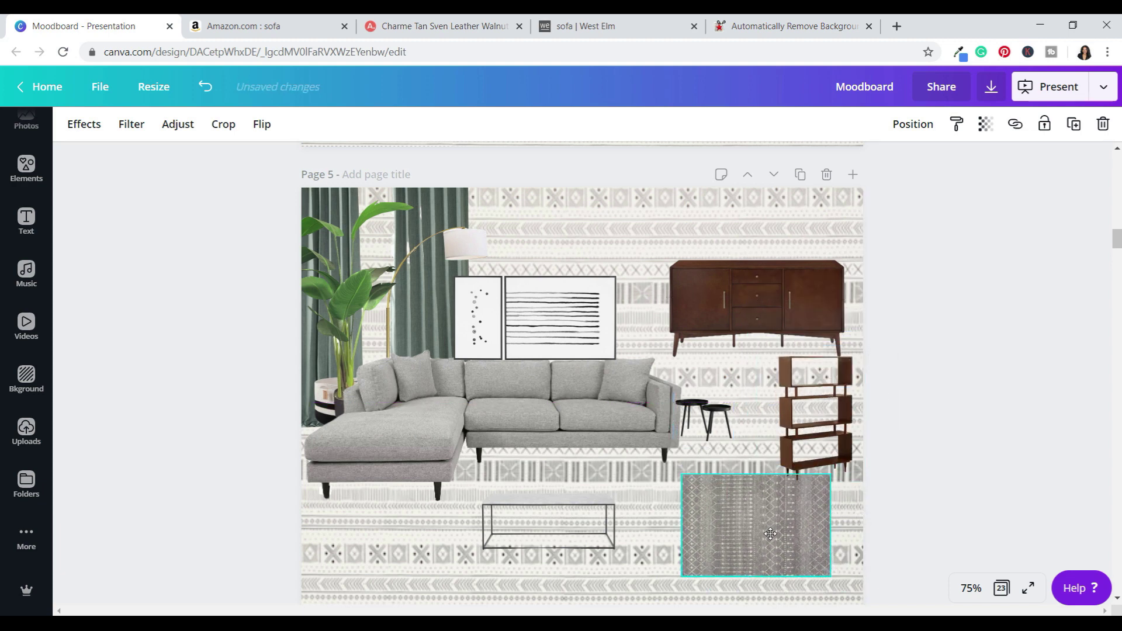
{"action": "left_click_drag", "start_coordinate": [592, 526], "coordinate": [620, 513]}
{"action": "left_click_drag", "start_coordinate": [740, 521], "coordinate": [718, 517]}
{"action": "left_click_drag", "start_coordinate": [799, 471], "coordinate": [926, 386]}
{"action": "left_click_drag", "start_coordinate": [847, 479], "coordinate": [653, 510]}
{"action": "left_click", "coordinate": [911, 130]}
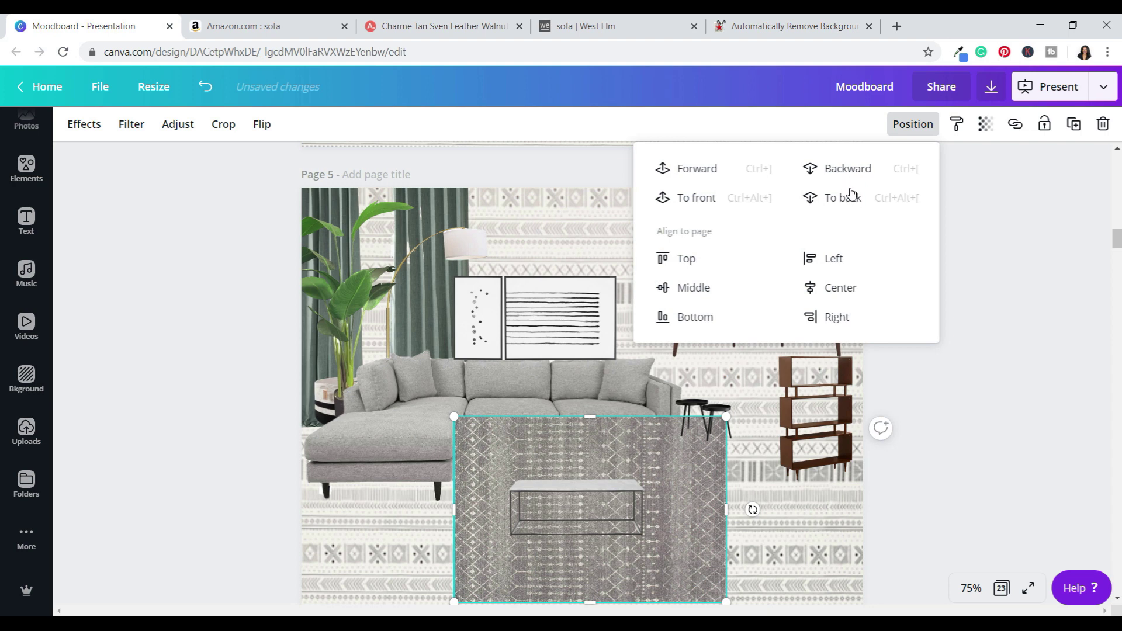
{"action": "left_click", "coordinate": [860, 169]}
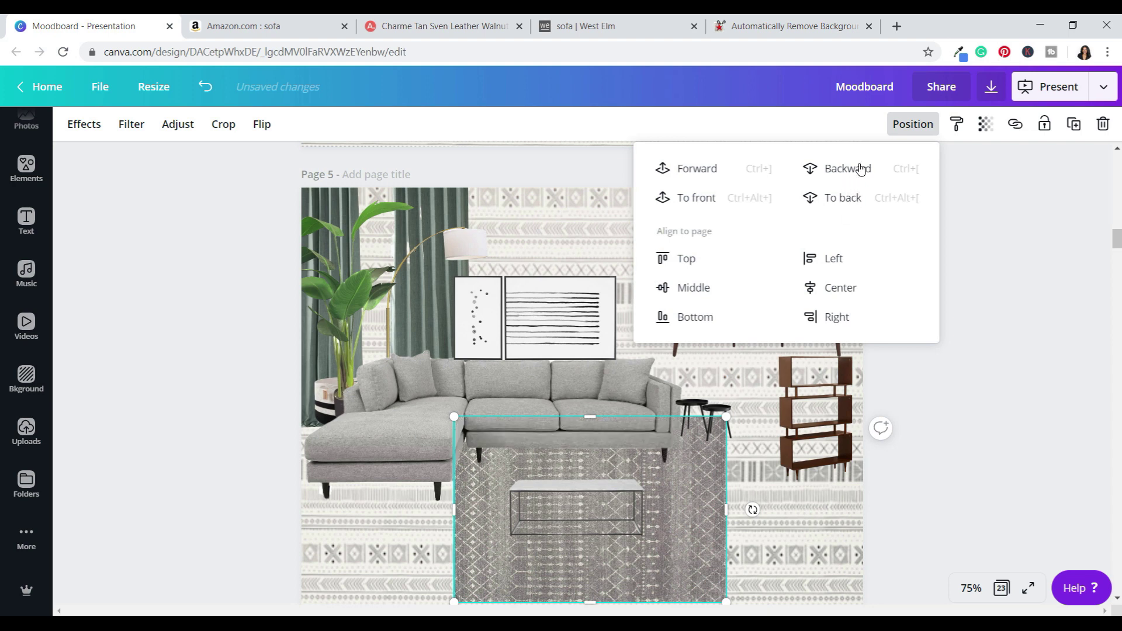
{"action": "left_click", "coordinate": [979, 356]}
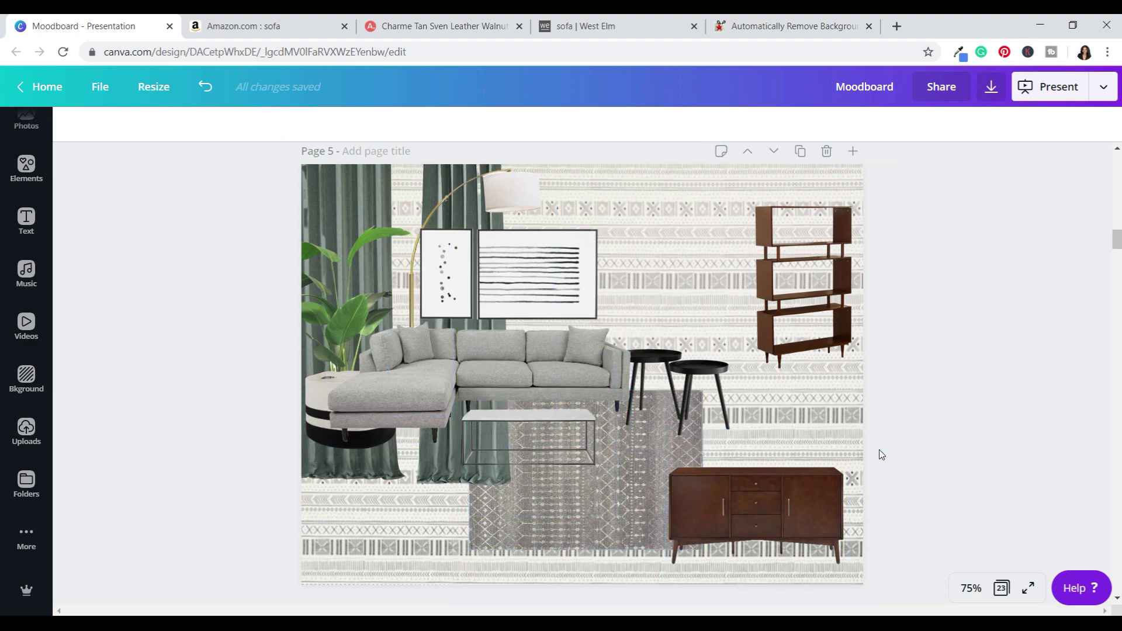
- Add the black TV image from the uploads to page 5 and place it just above the wooden sideboard
{"action": "scroll", "coordinate": [751, 402], "scroll_direction": "up", "scroll_amount": 8}
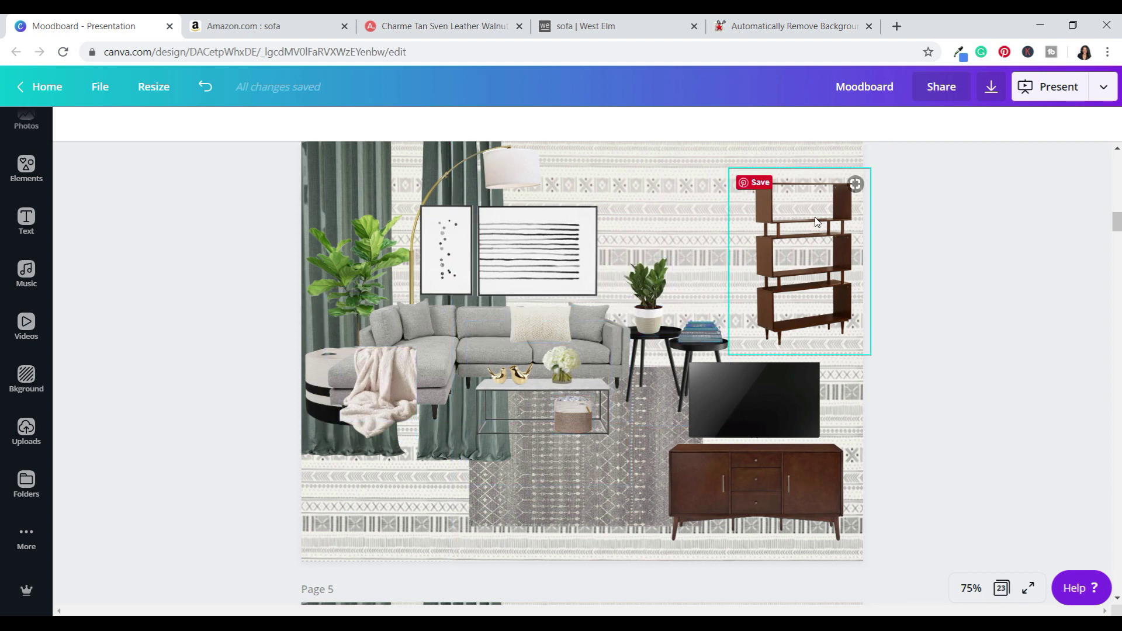
{"action": "scroll", "coordinate": [798, 413], "scroll_direction": "down", "scroll_amount": 6}
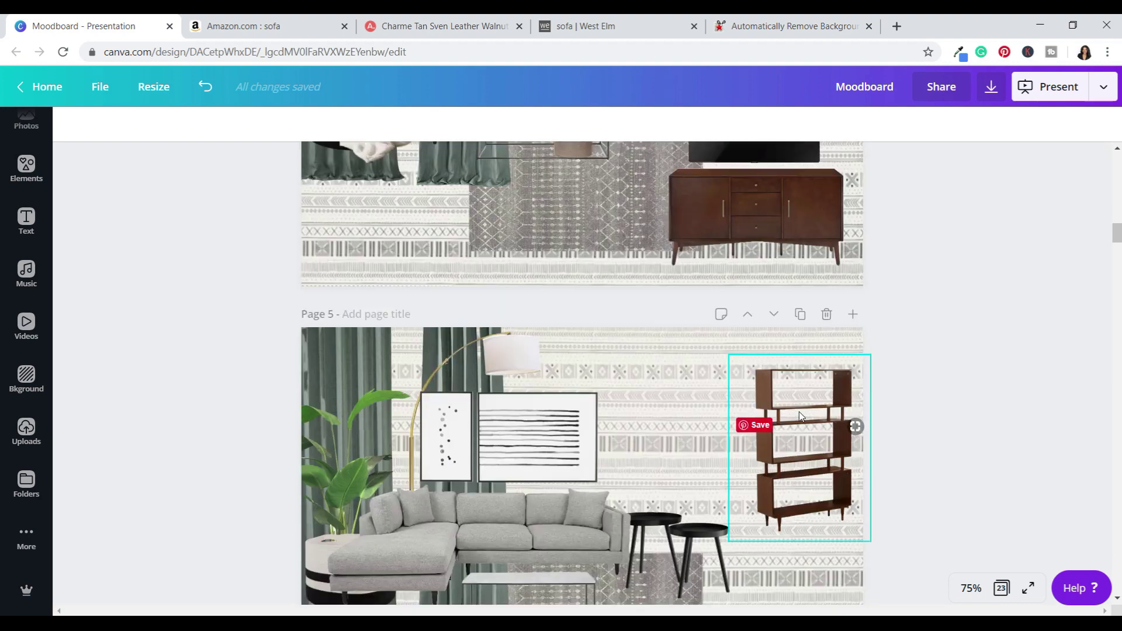
{"action": "scroll", "coordinate": [801, 409], "scroll_direction": "down", "scroll_amount": 1}
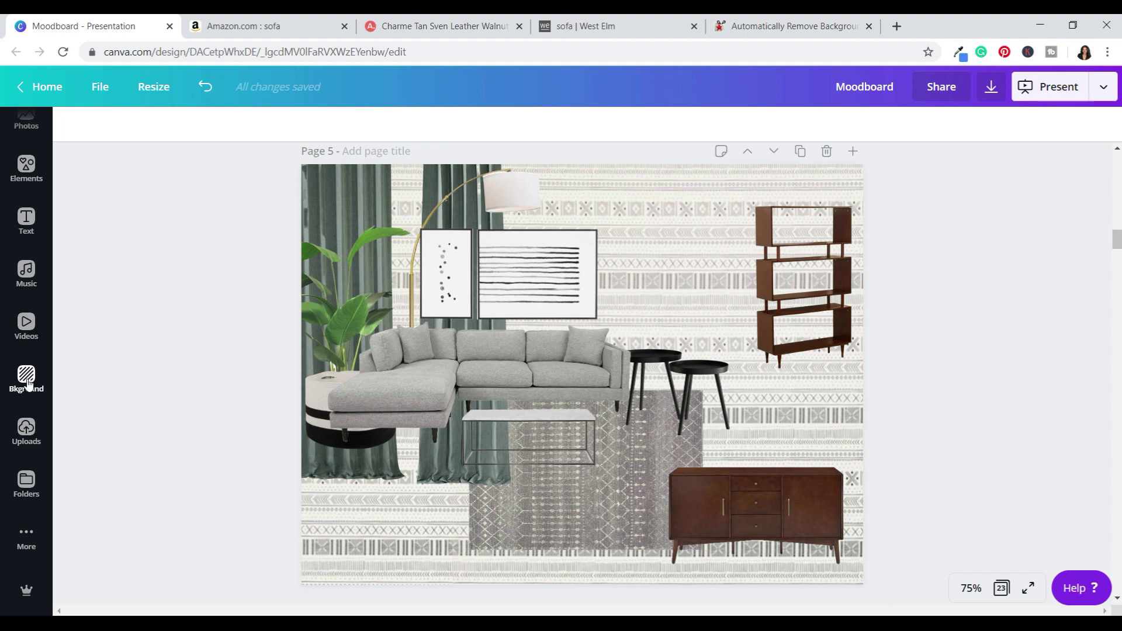
{"action": "left_click", "coordinate": [26, 434]}
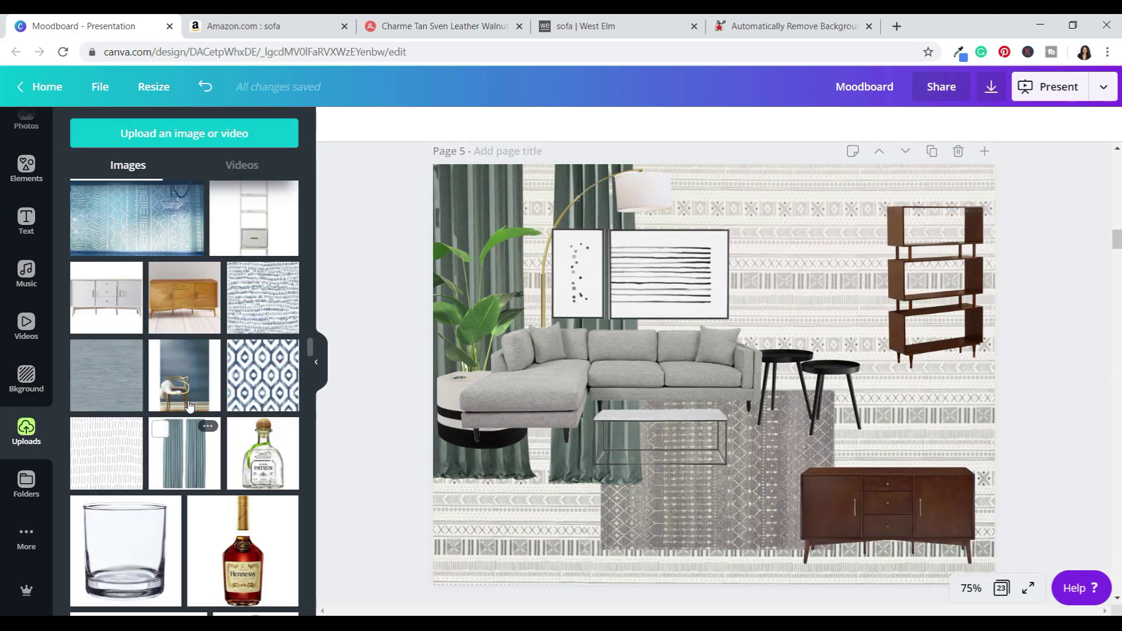
{"action": "scroll", "coordinate": [199, 359], "scroll_direction": "down", "scroll_amount": 6}
{"action": "scroll", "coordinate": [200, 358], "scroll_direction": "down", "scroll_amount": 10}
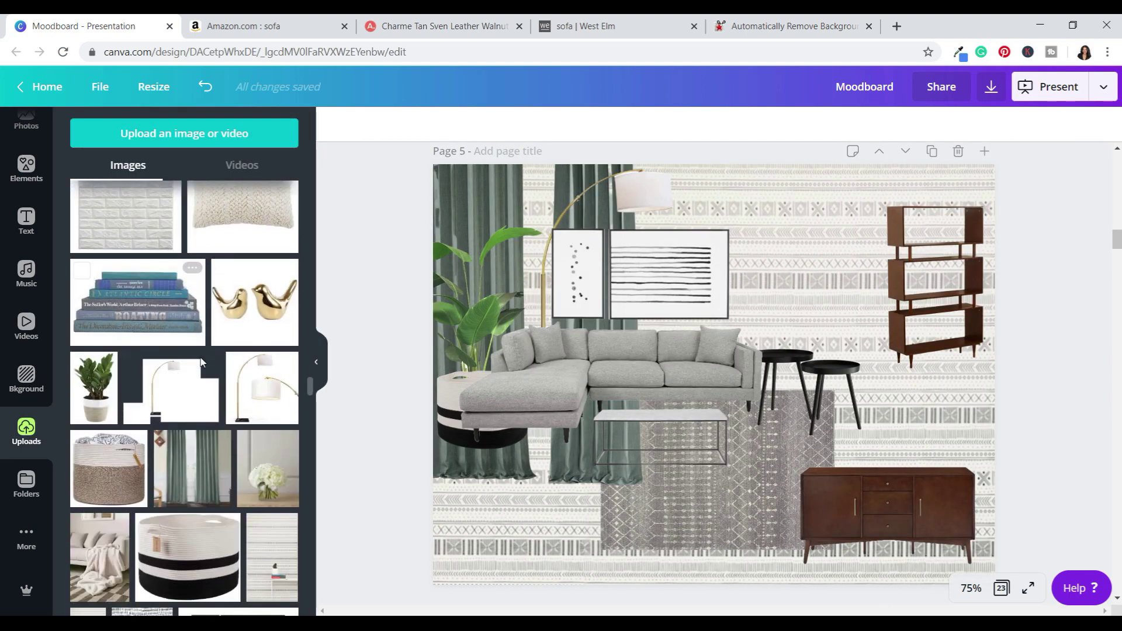
{"action": "scroll", "coordinate": [203, 363], "scroll_direction": "down", "scroll_amount": 10}
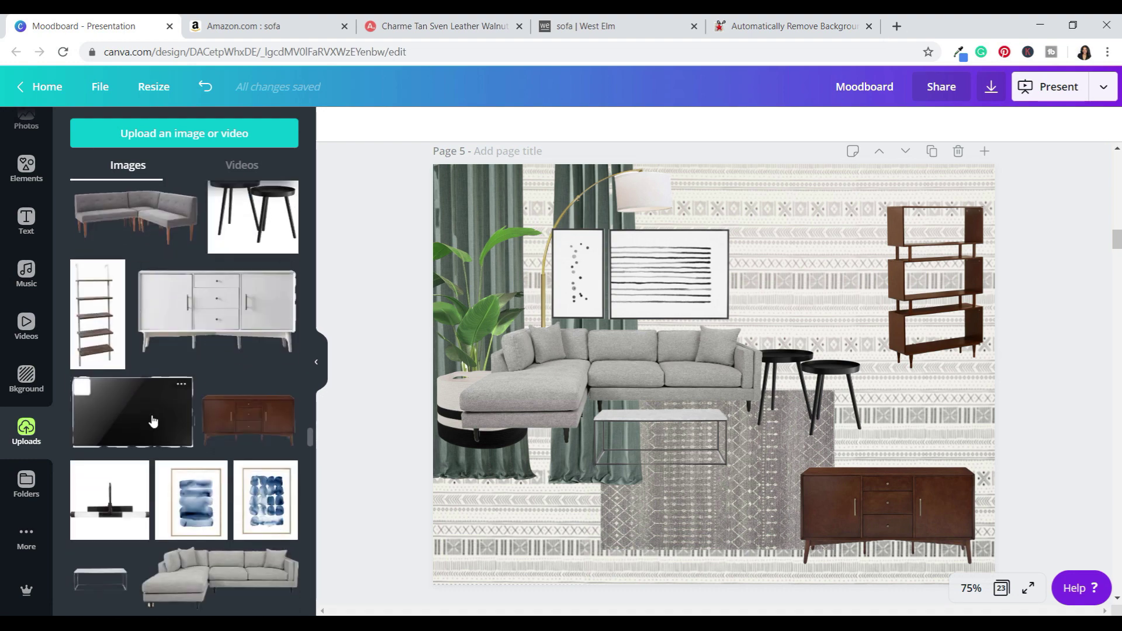
{"action": "left_click_drag", "start_coordinate": [157, 420], "coordinate": [898, 427]}
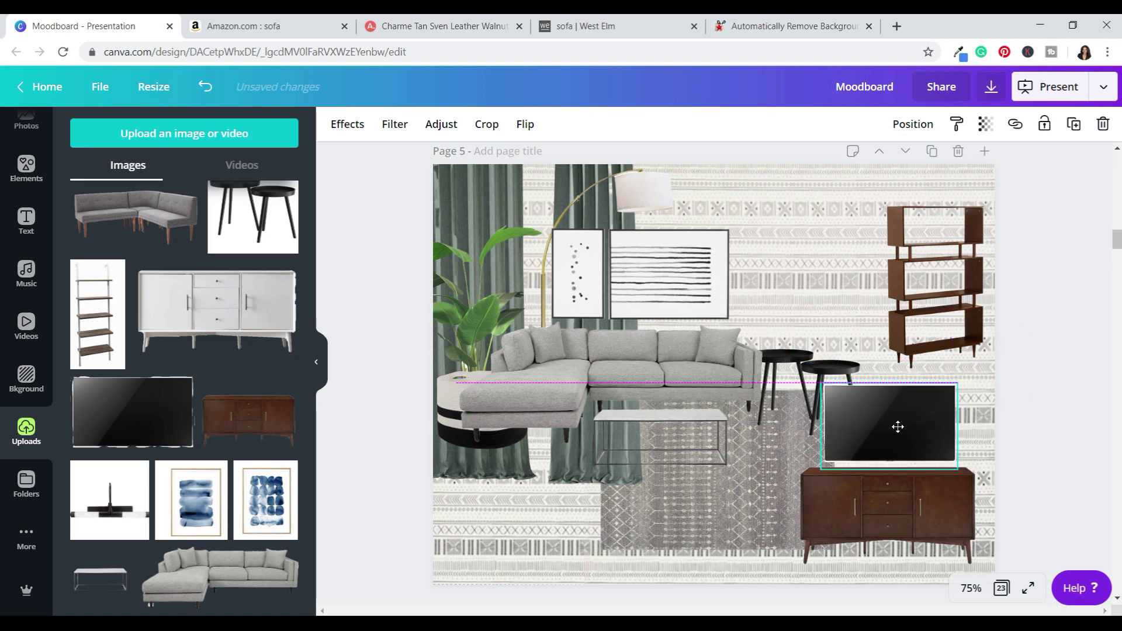
{"action": "left_click", "coordinate": [1078, 427]}
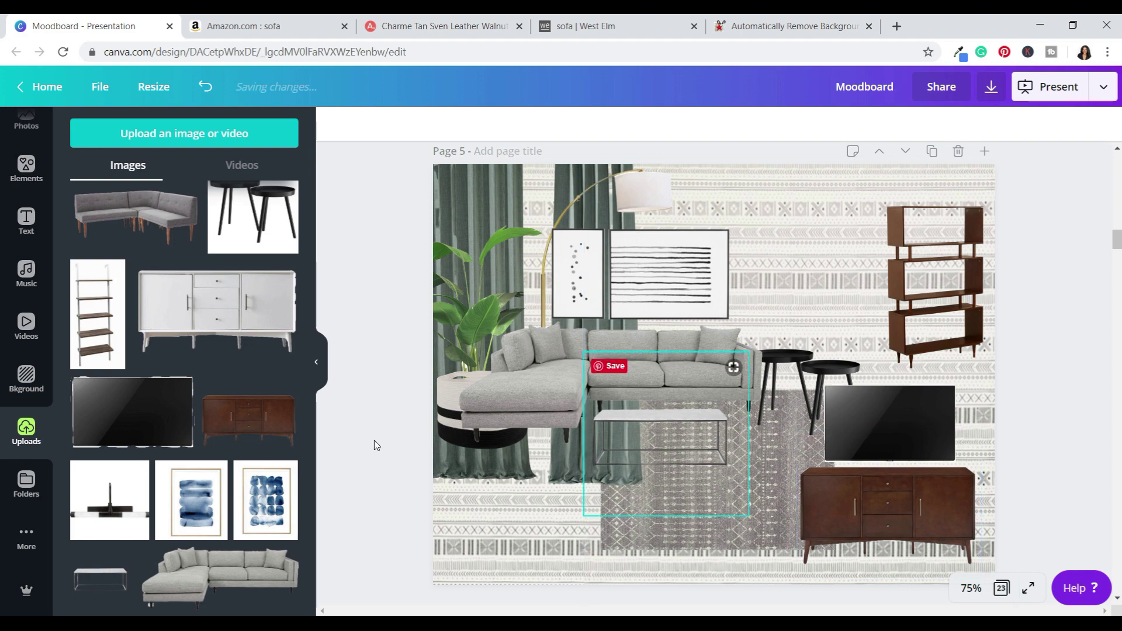
- Add the gold bird figurines image from the uploads to page 5 and position it over the sofa and coffee table
{"action": "scroll", "coordinate": [220, 420], "scroll_direction": "up", "scroll_amount": 15}
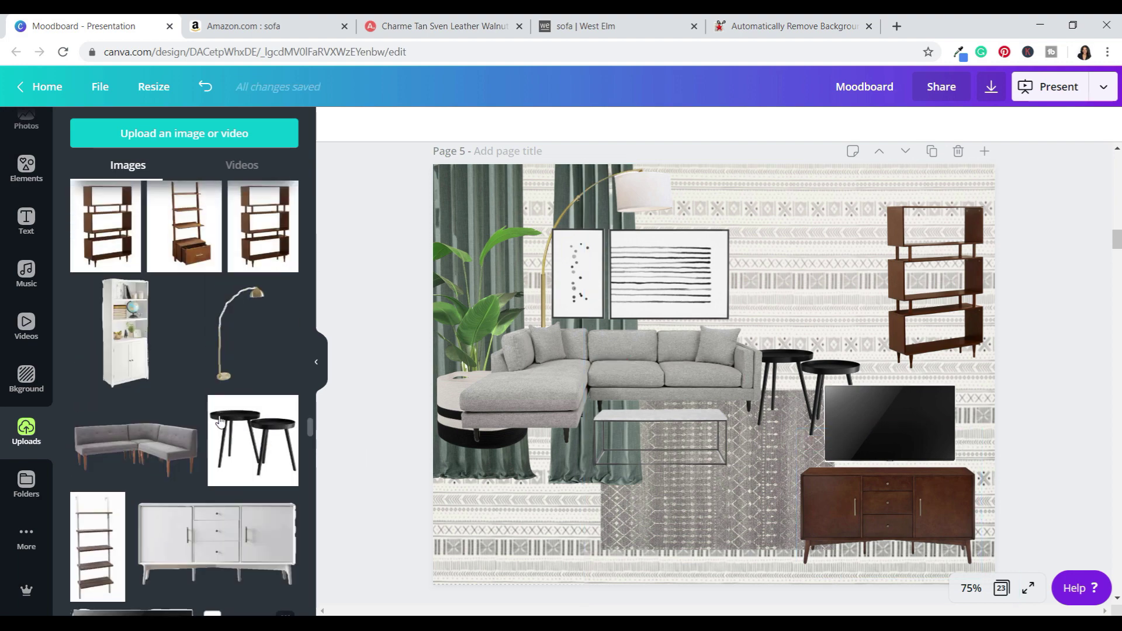
{"action": "scroll", "coordinate": [220, 420], "scroll_direction": "up", "scroll_amount": 7}
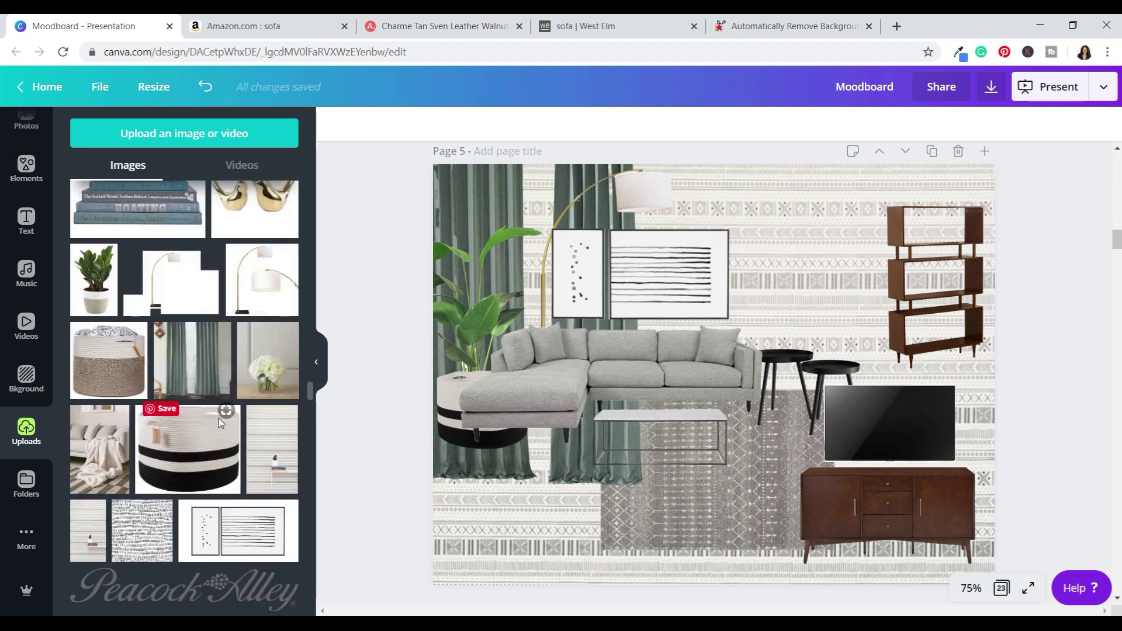
{"action": "left_click_drag", "start_coordinate": [271, 286], "coordinate": [702, 365]}
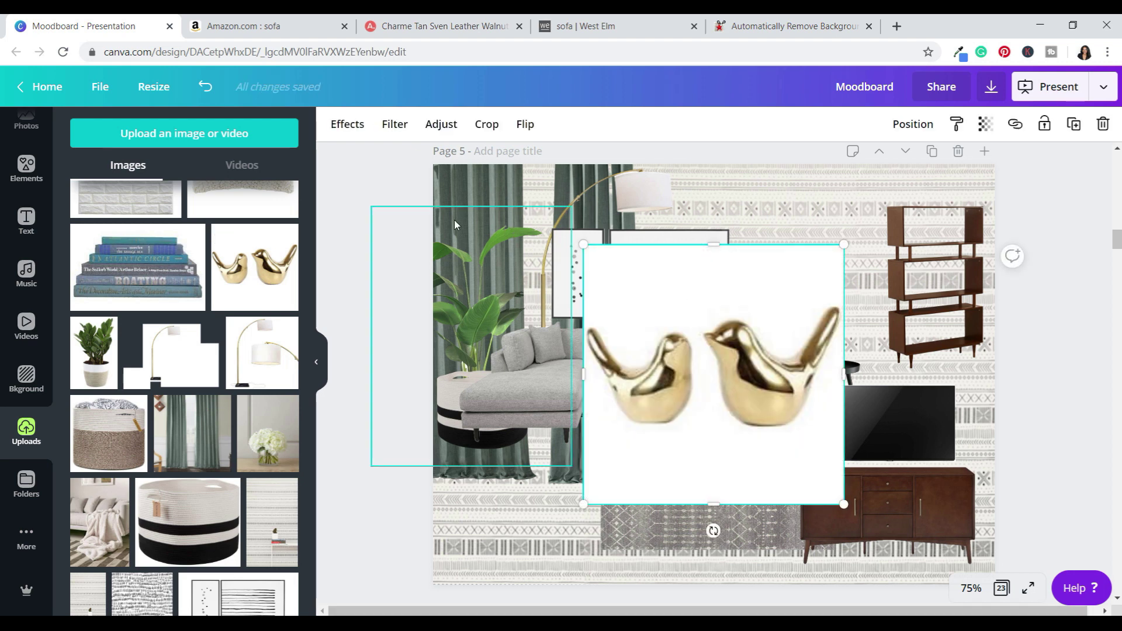
{"action": "left_click_drag", "start_coordinate": [756, 333], "coordinate": [769, 386]}
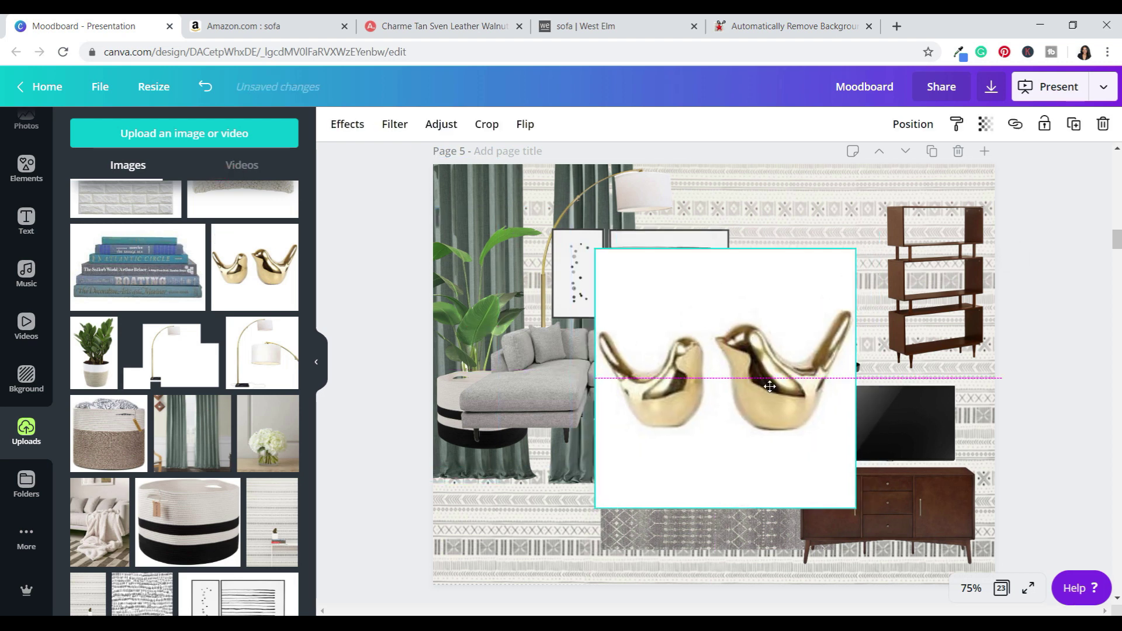
{"action": "left_click_drag", "start_coordinate": [621, 329], "coordinate": [622, 329]}
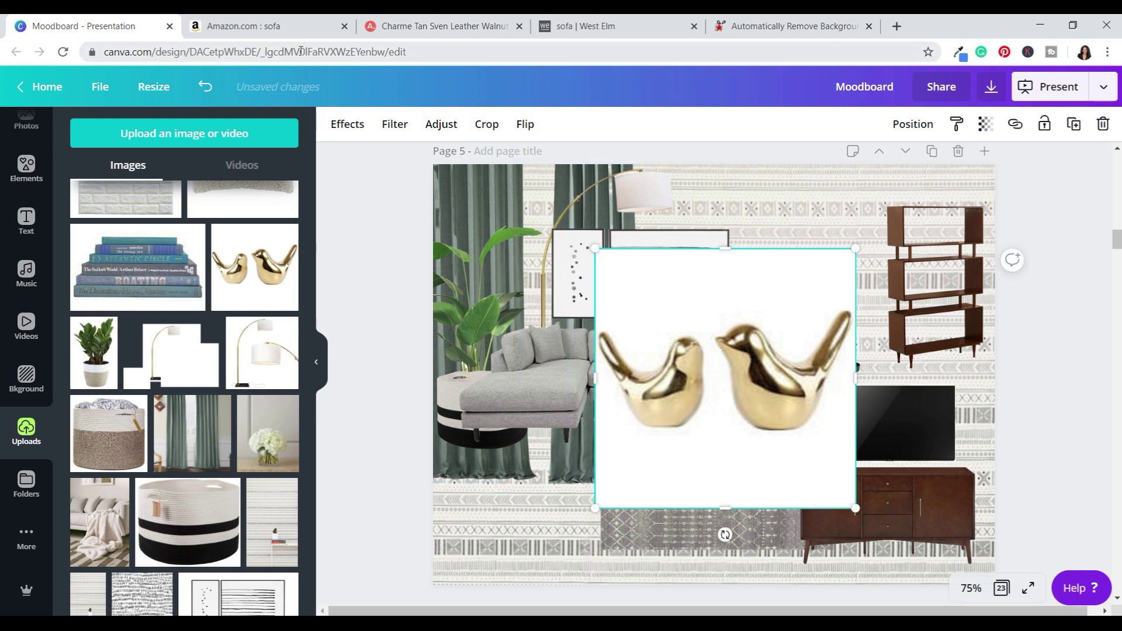
- Switch to Amazon and search for "gold vase"
{"action": "left_click", "coordinate": [252, 26]}
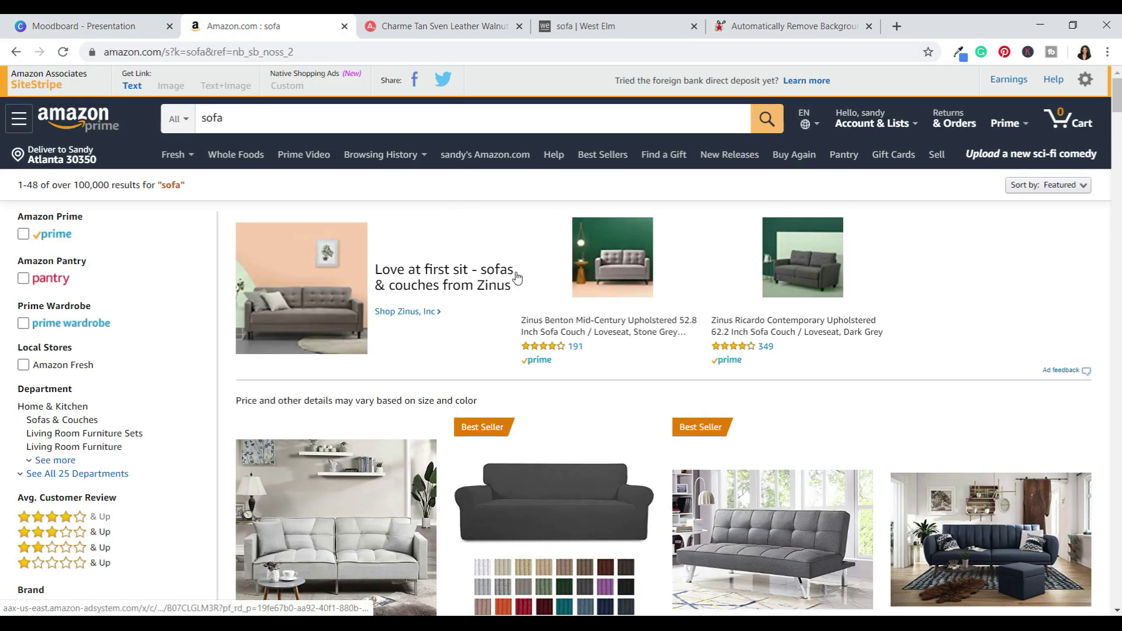
{"action": "left_click", "coordinate": [210, 125]}
{"action": "type", "text": "g"}
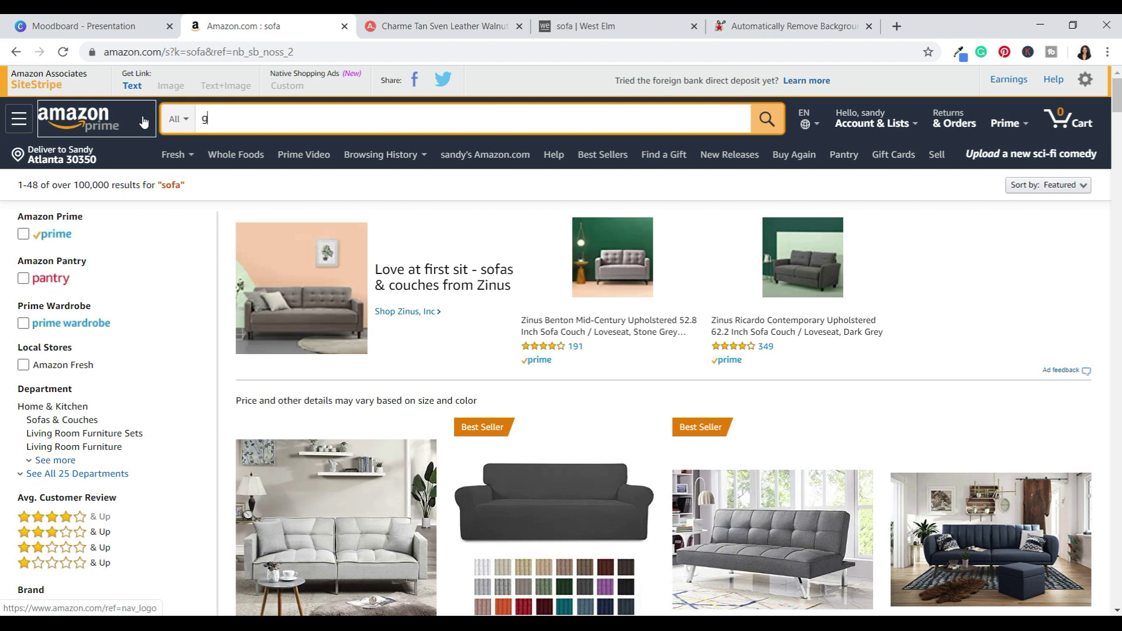
{"action": "type", "text": "old vase"}
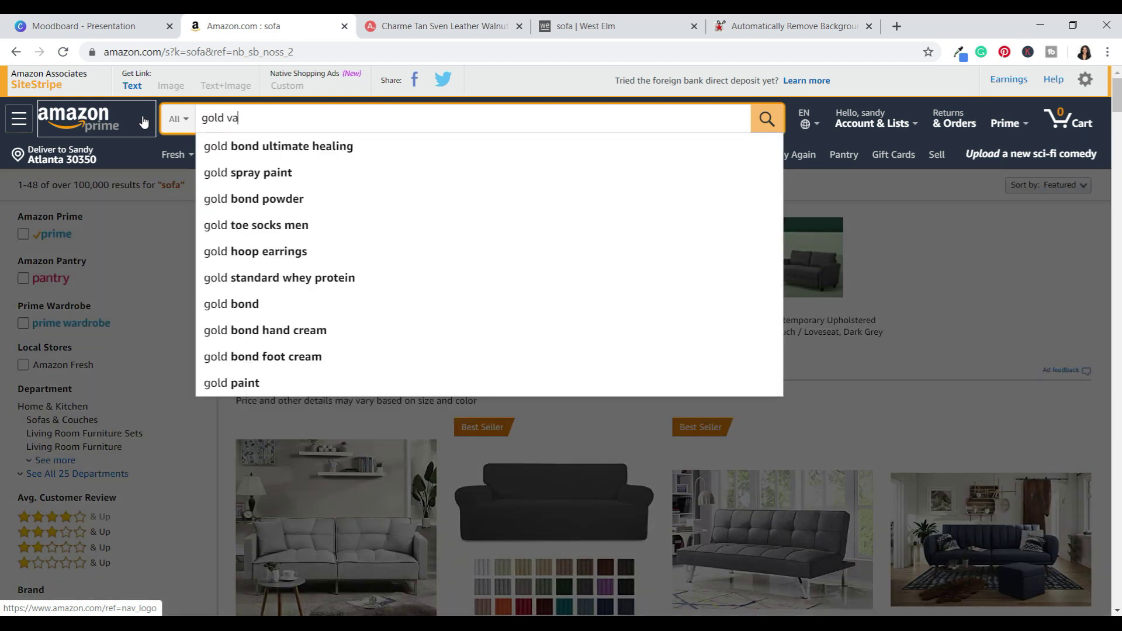
{"action": "key", "text": "Return"}
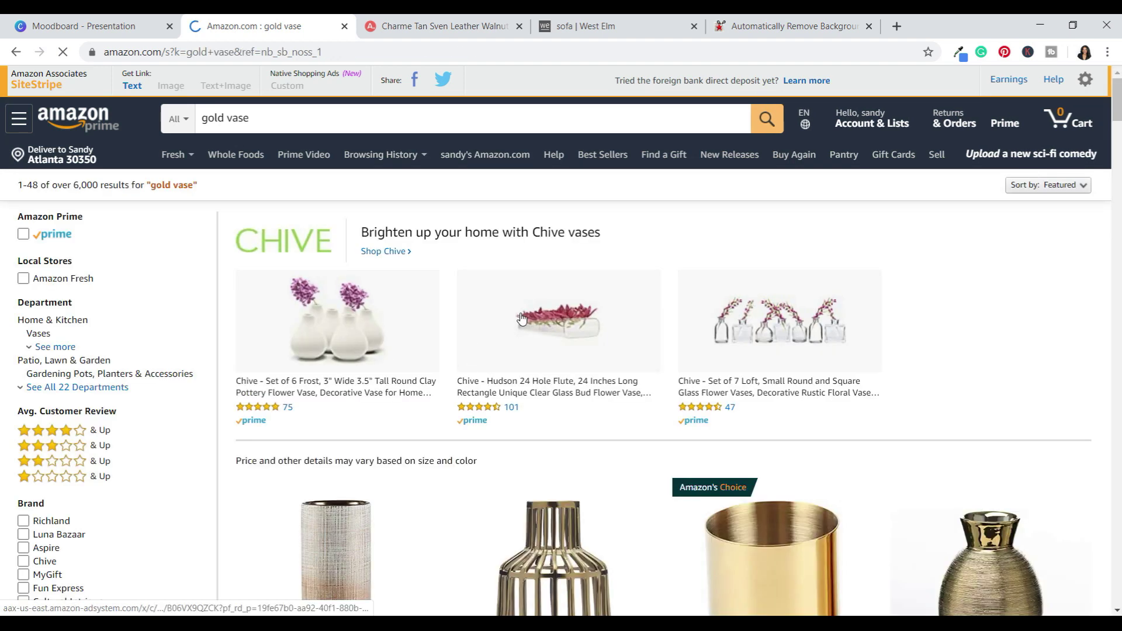
- Browse the vase results, open the Scott Living LUXE Gold Ceramic Cage Vase, 9-Inch, and enlarge its main product image
{"action": "scroll", "coordinate": [726, 323], "scroll_direction": "down", "scroll_amount": 3}
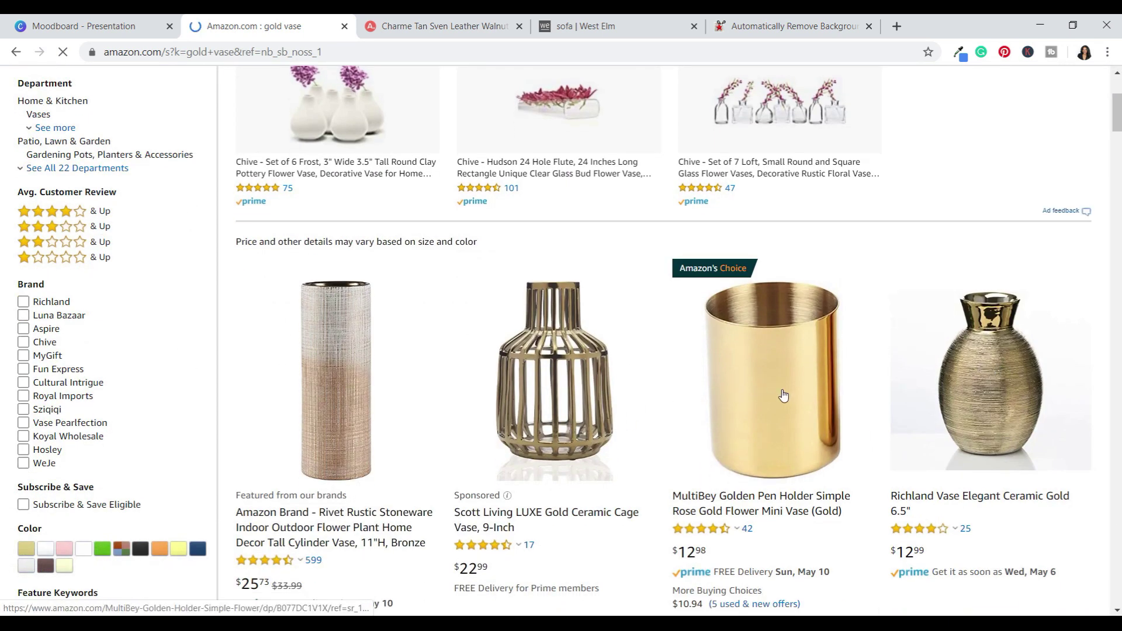
{"action": "scroll", "coordinate": [997, 383], "scroll_direction": "down", "scroll_amount": 7}
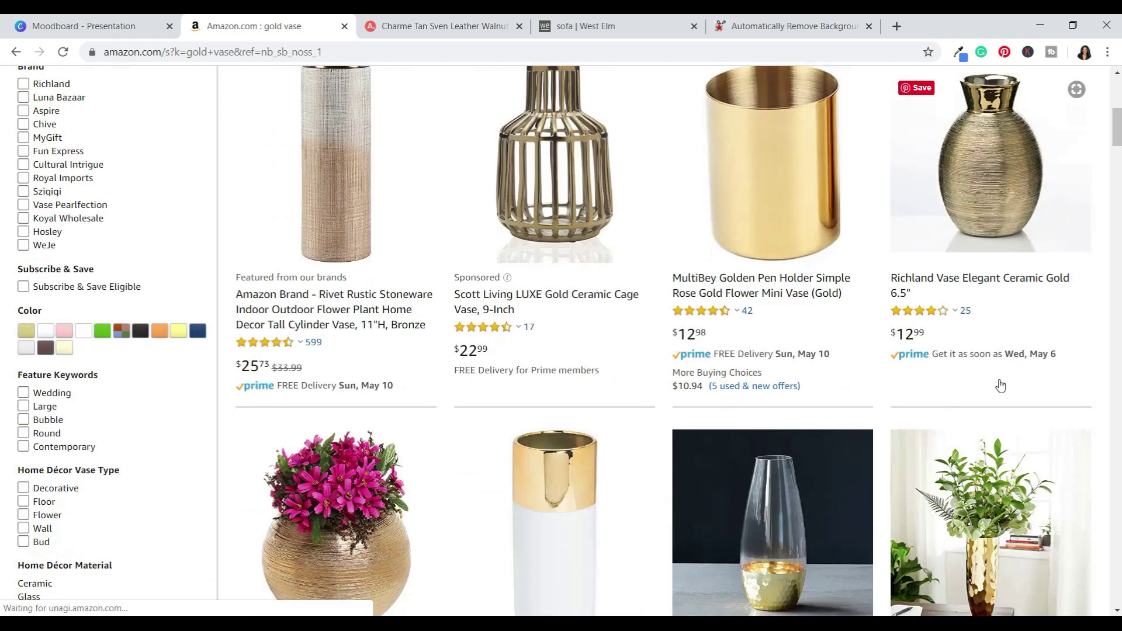
{"action": "scroll", "coordinate": [1000, 384], "scroll_direction": "up", "scroll_amount": 3}
{"action": "scroll", "coordinate": [1000, 385], "scroll_direction": "up", "scroll_amount": 5}
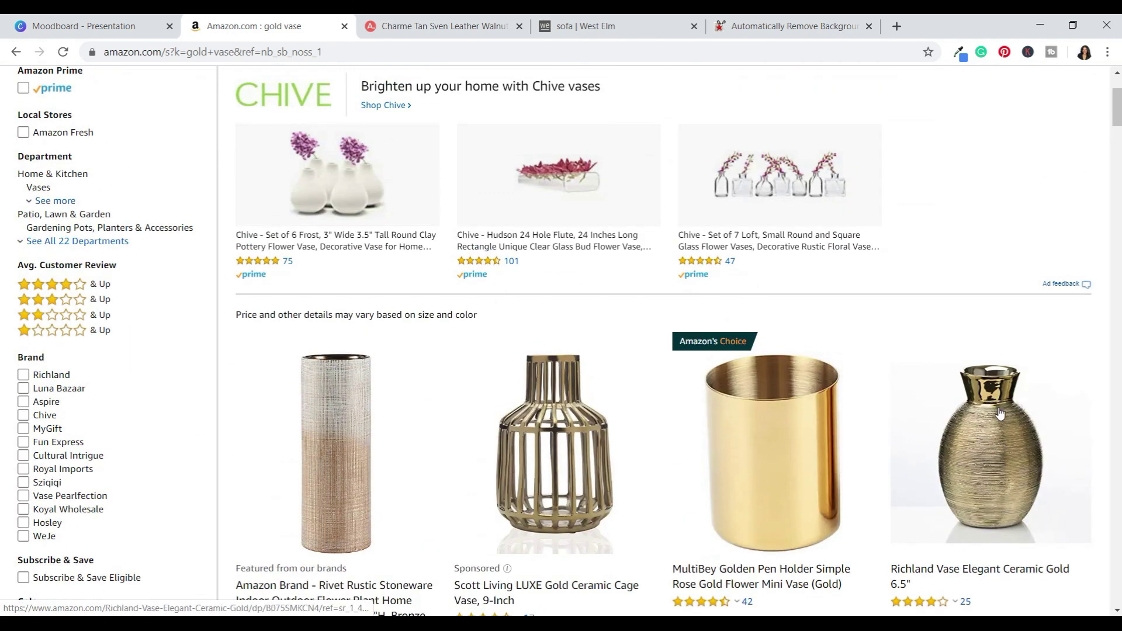
{"action": "scroll", "coordinate": [308, 310], "scroll_direction": "down", "scroll_amount": 2}
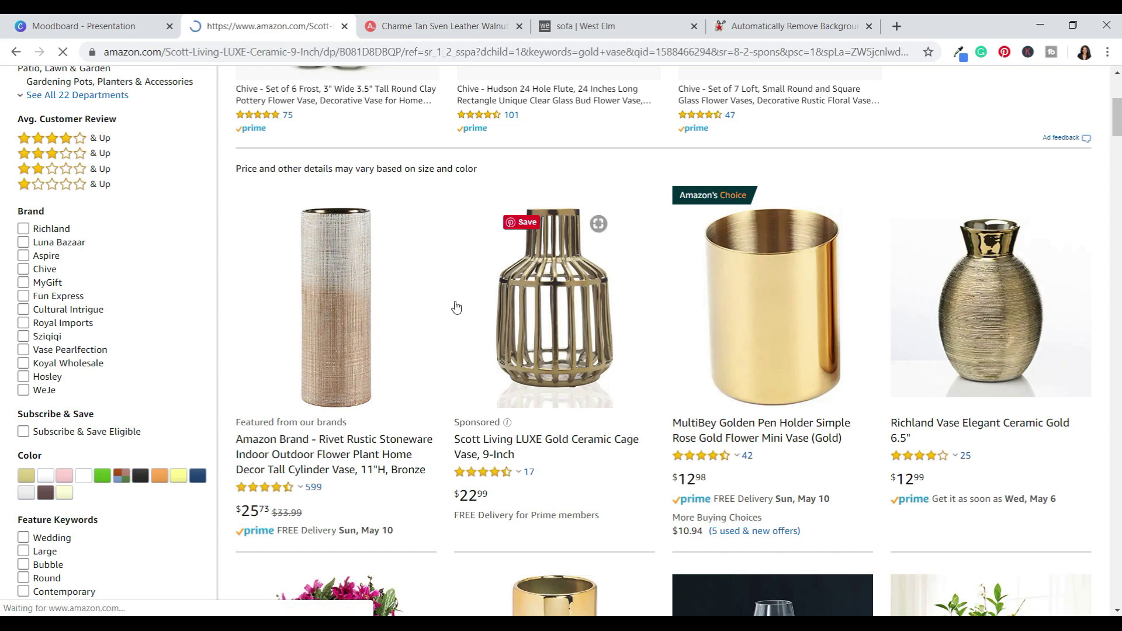
{"action": "scroll", "coordinate": [559, 411], "scroll_direction": "down", "scroll_amount": 3}
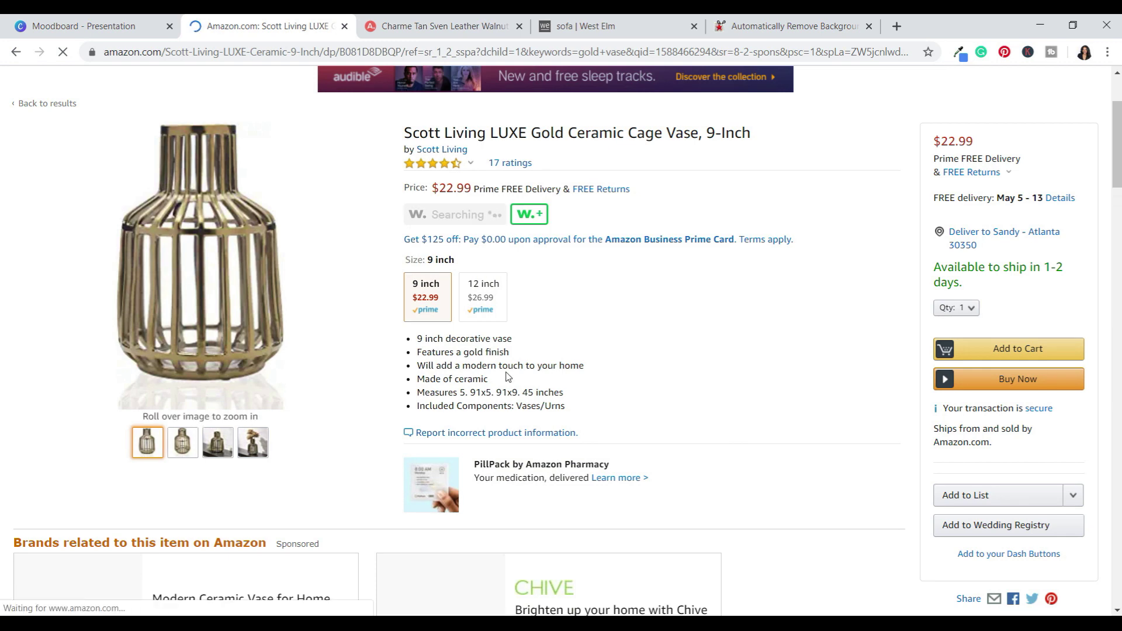
{"action": "mouse_move", "coordinate": [206, 284]}
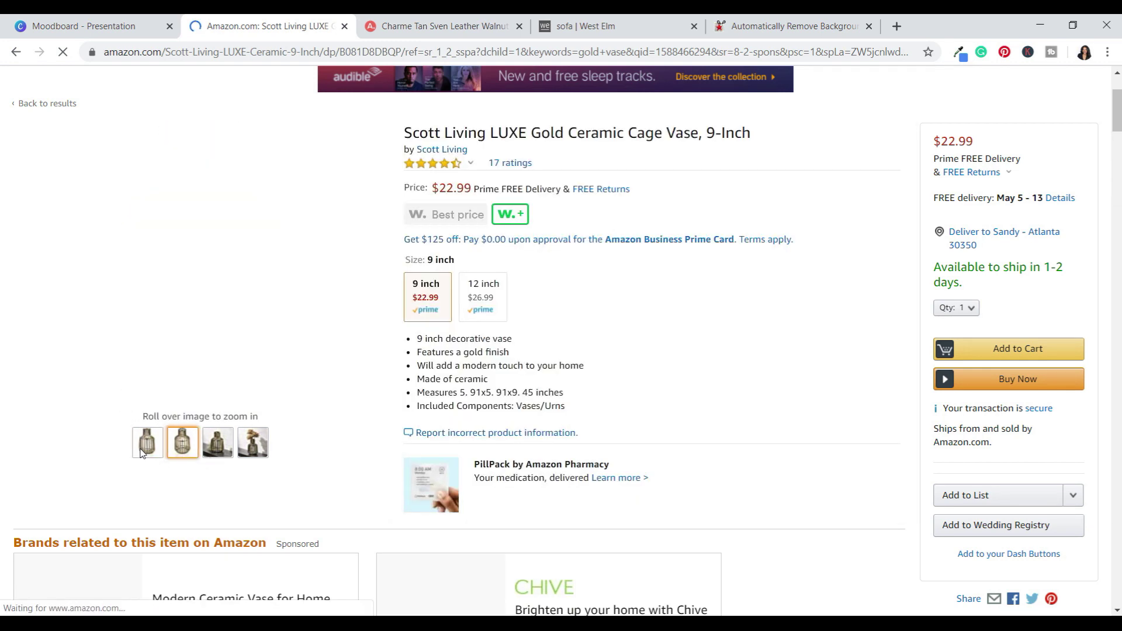
{"action": "left_click", "coordinate": [243, 403]}
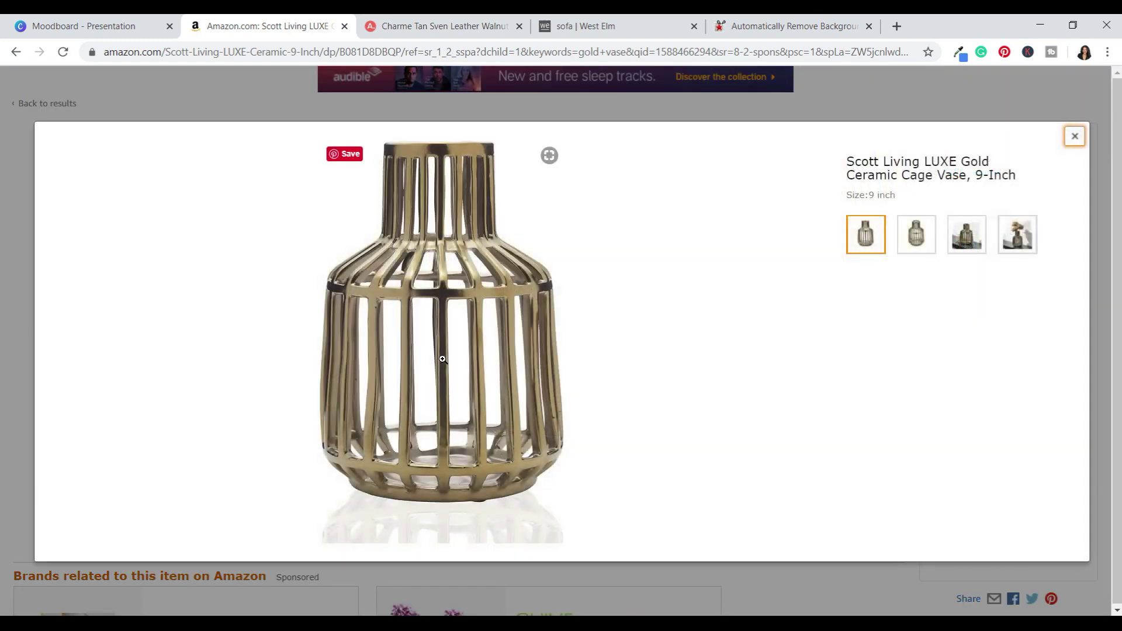
- Save the enlarged gold cage vase image to the computer
{"action": "right_click", "coordinate": [443, 359]}
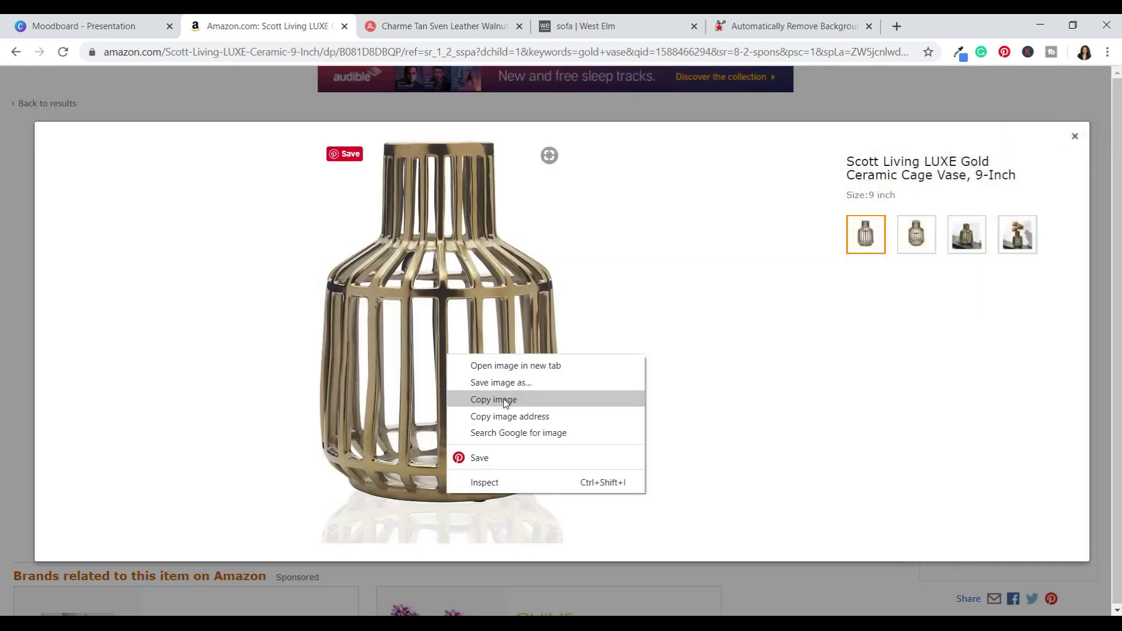
{"action": "left_click", "coordinate": [510, 382]}
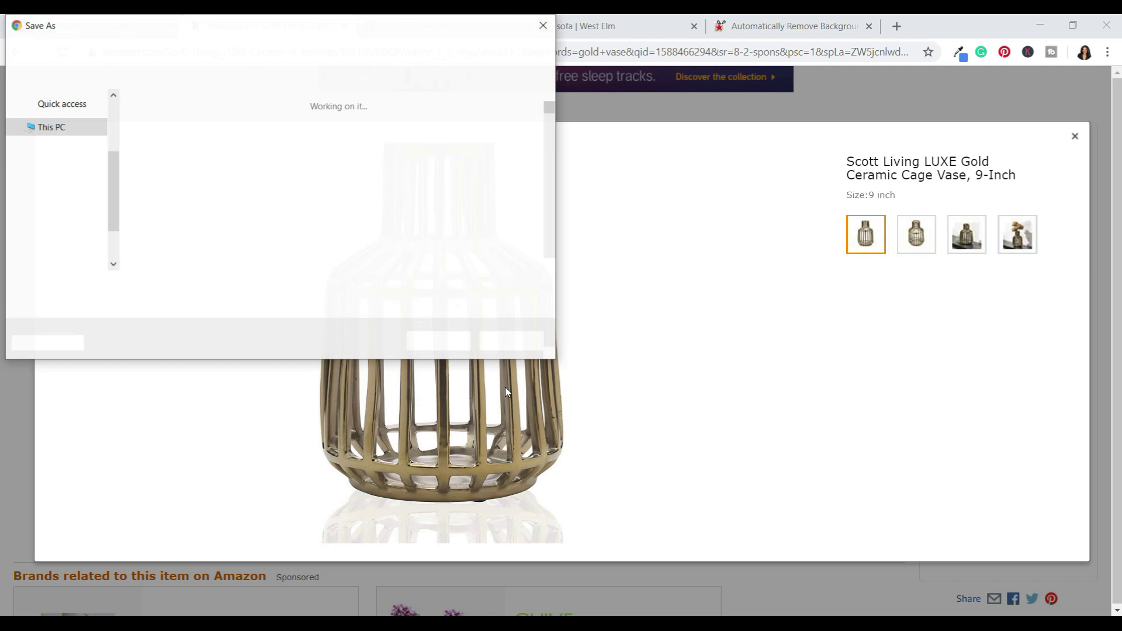
{"action": "left_click", "coordinate": [456, 342]}
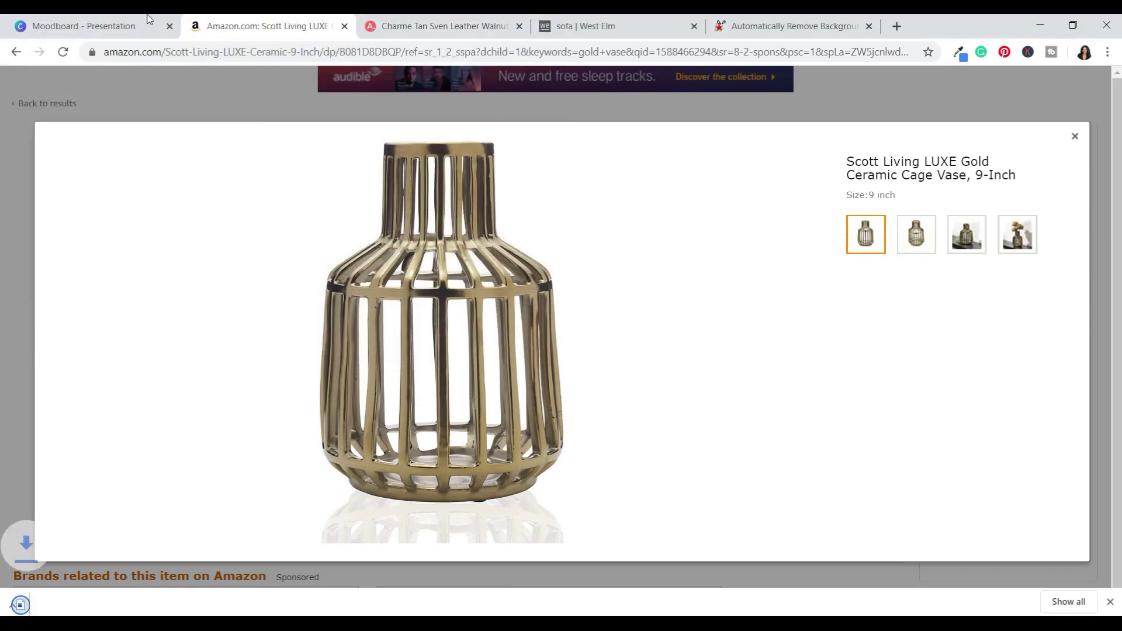
- Switch back to Canva and upload the saved gold cage vase image to the image library
{"action": "left_click", "coordinate": [87, 26]}
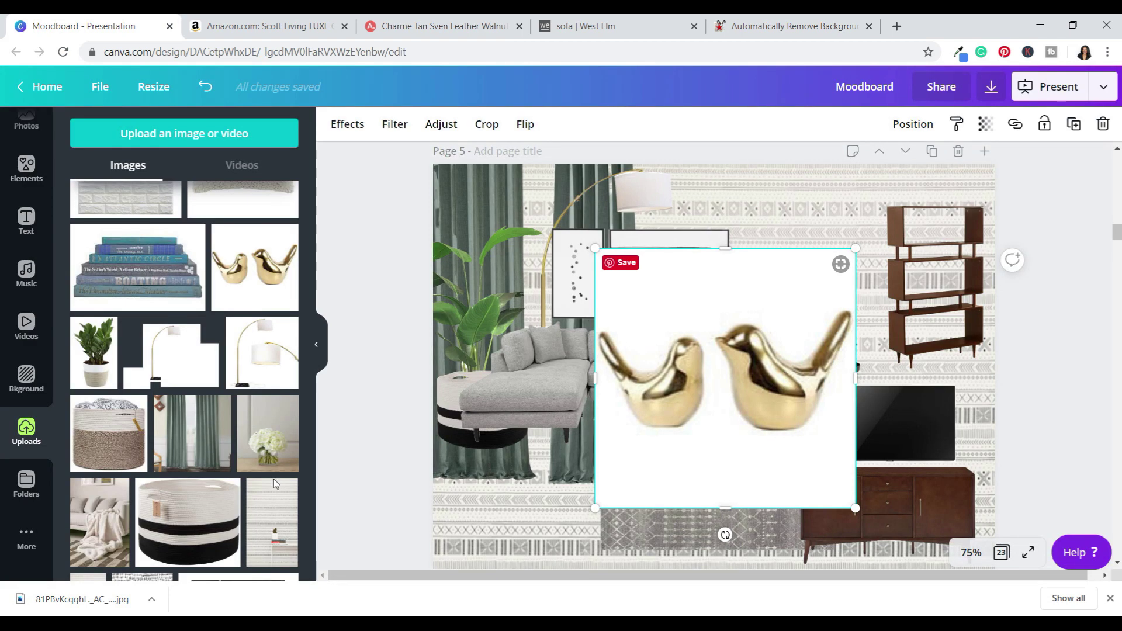
{"action": "left_click_drag", "start_coordinate": [81, 599], "coordinate": [169, 433]}
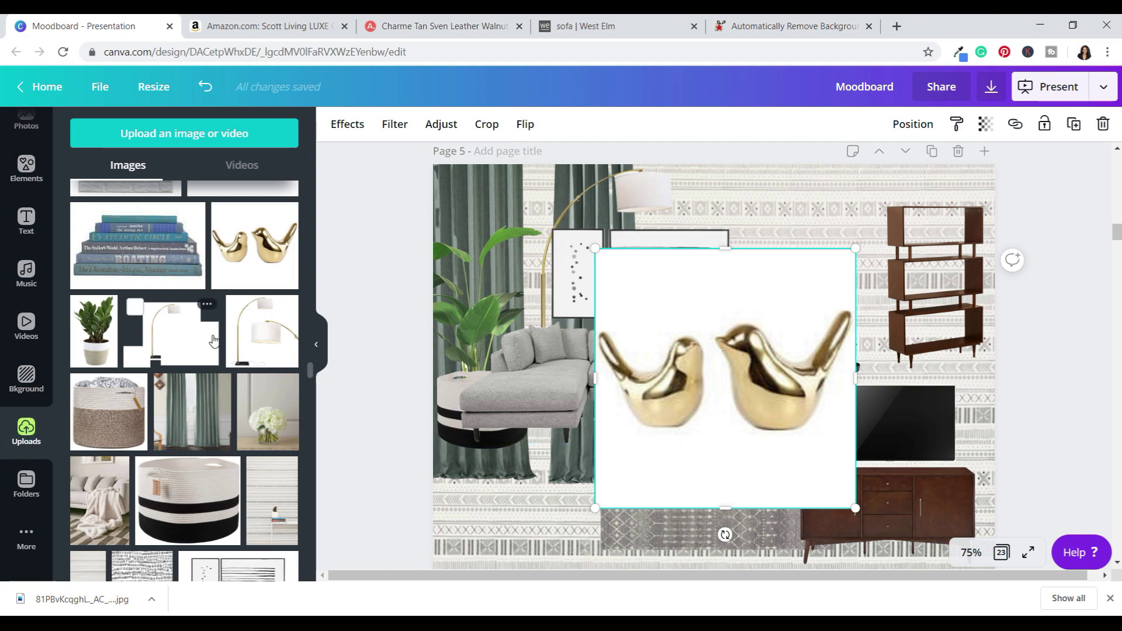
{"action": "scroll", "coordinate": [245, 331], "scroll_direction": "down", "scroll_amount": 10}
{"action": "scroll", "coordinate": [245, 328], "scroll_direction": "up", "scroll_amount": 20}
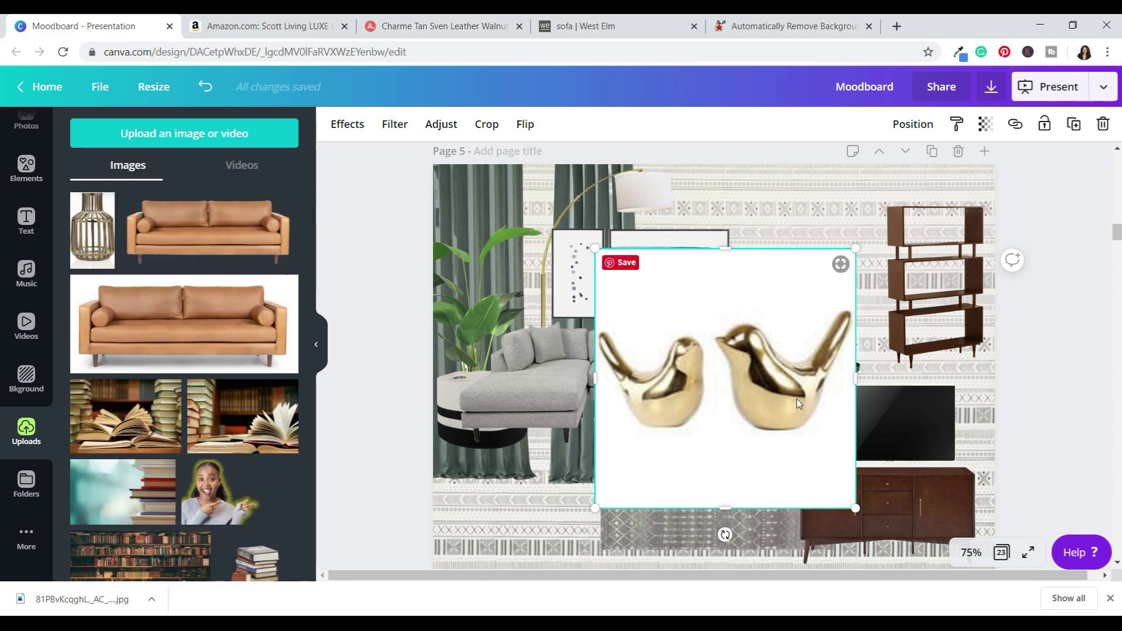
- Delete the gold bird figurines from page 5, add the uploaded gold cage vase and remove its background
{"action": "key", "text": "Delete"}
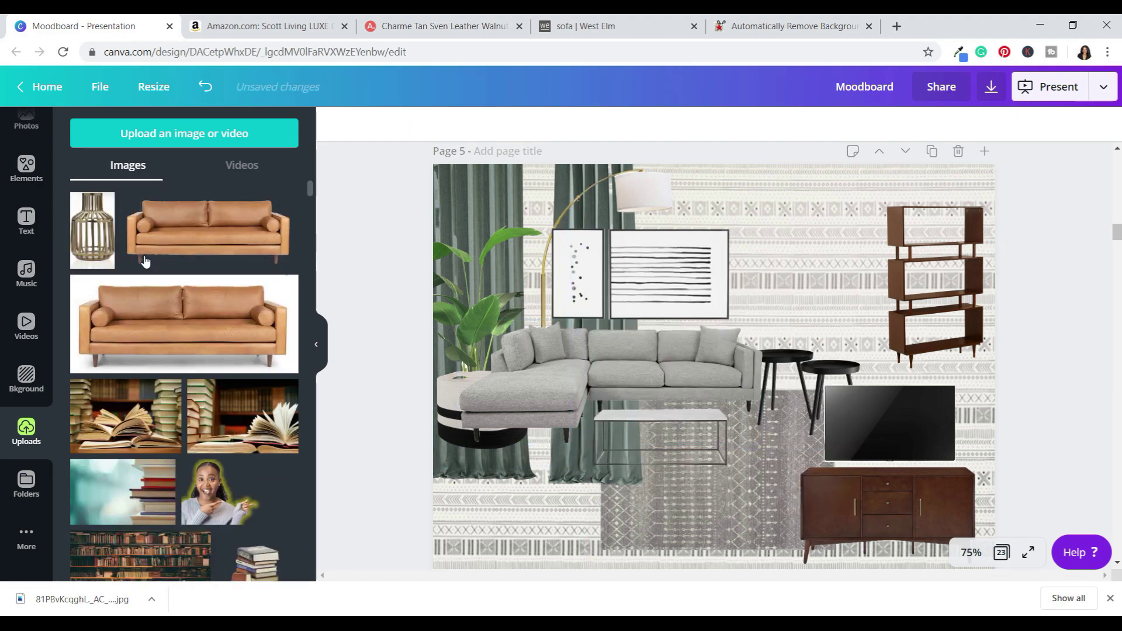
{"action": "left_click", "coordinate": [109, 246]}
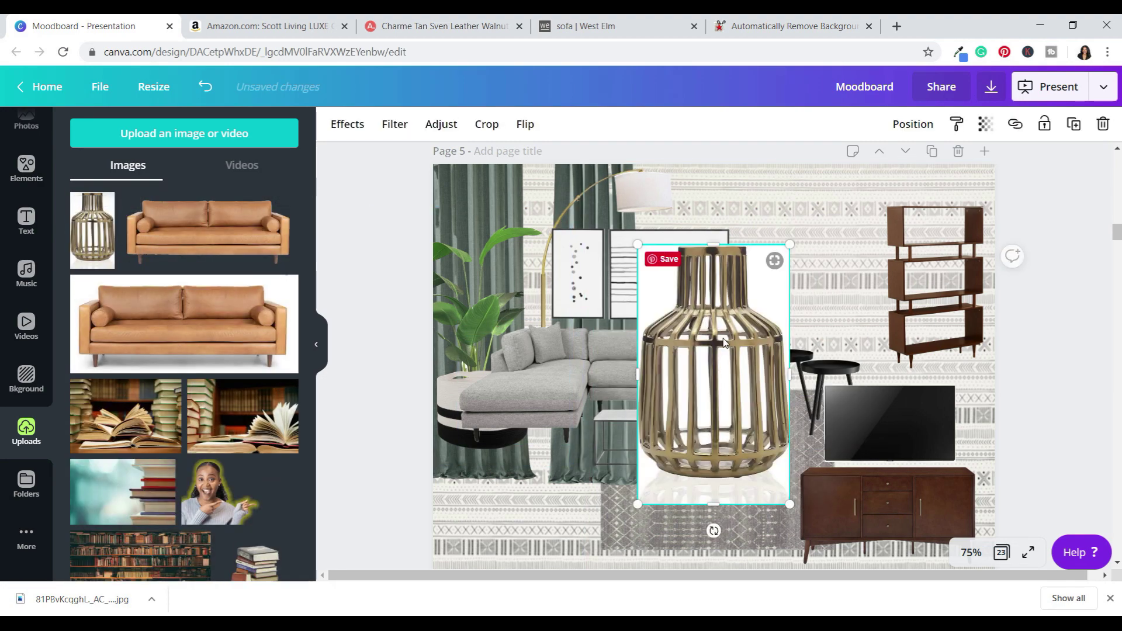
{"action": "left_click", "coordinate": [343, 124]}
{"action": "left_click", "coordinate": [164, 174]}
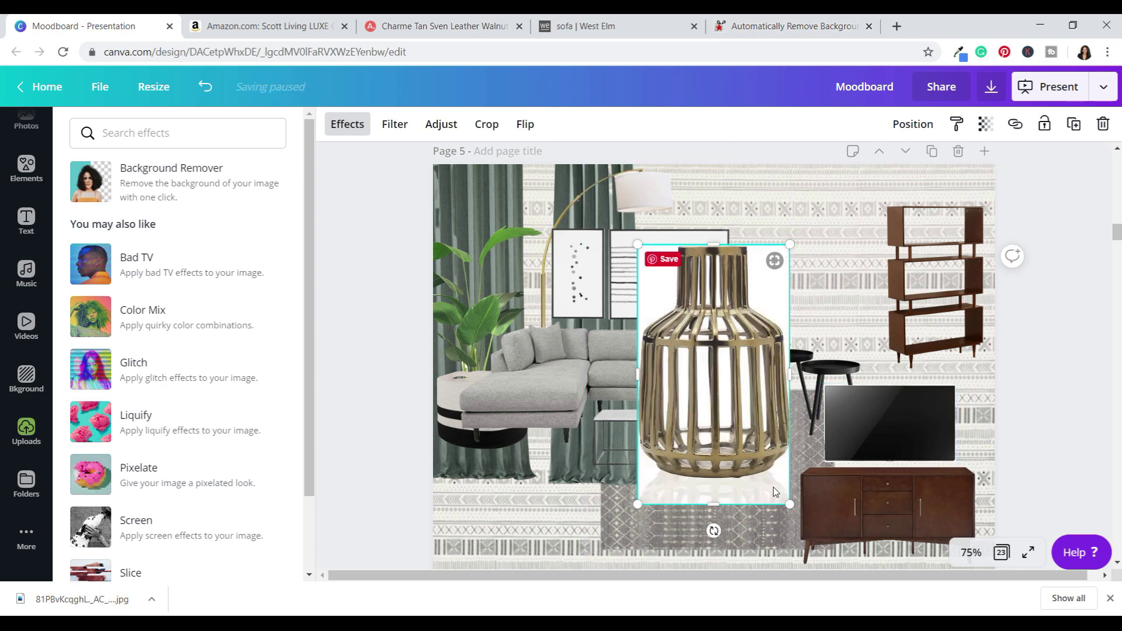
- Shrink the gold vase cut-out and place it on the right end of the coffee table
{"action": "left_click_drag", "start_coordinate": [749, 440], "coordinate": [785, 324]}
{"action": "scroll", "coordinate": [916, 419], "scroll_direction": "down", "scroll_amount": 7}
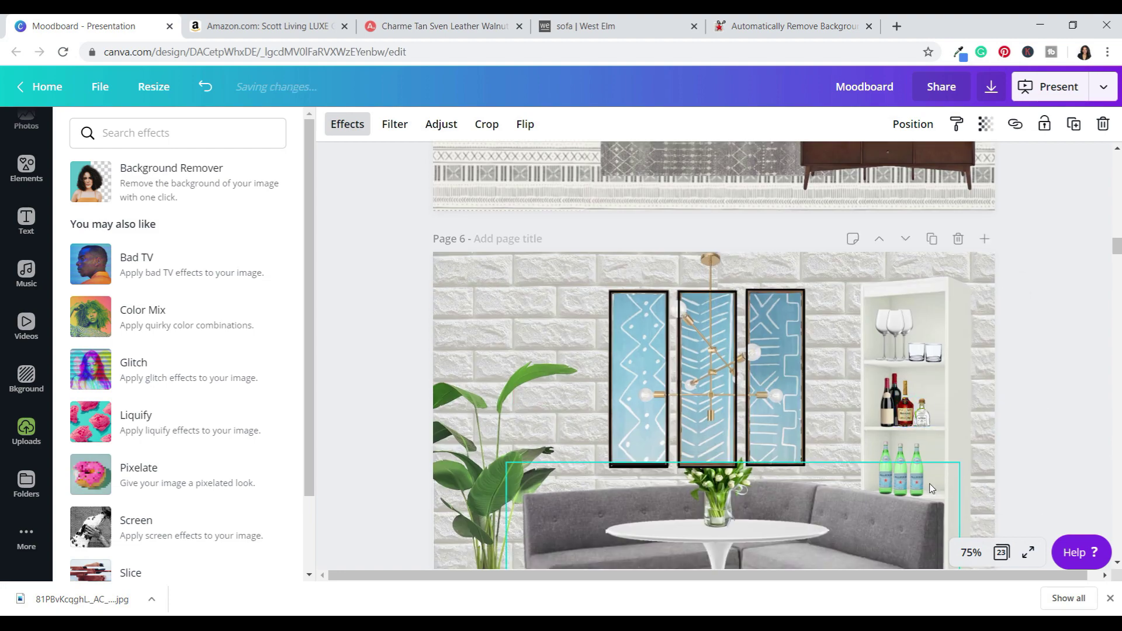
{"action": "scroll", "coordinate": [924, 483], "scroll_direction": "up", "scroll_amount": 8}
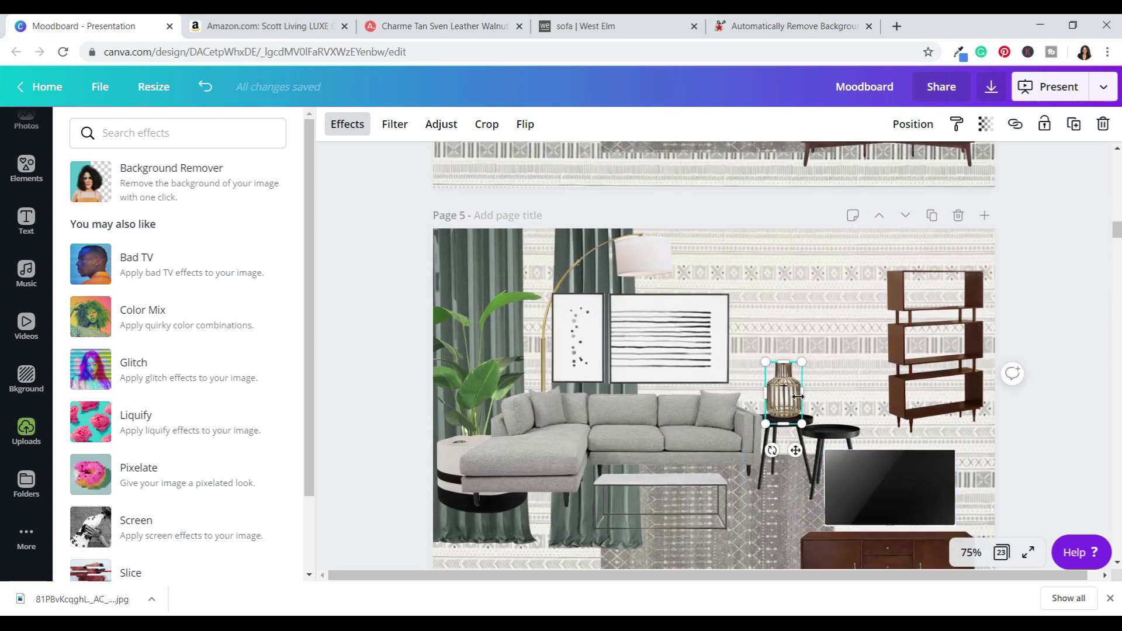
{"action": "left_click_drag", "start_coordinate": [716, 442], "coordinate": [707, 452]}
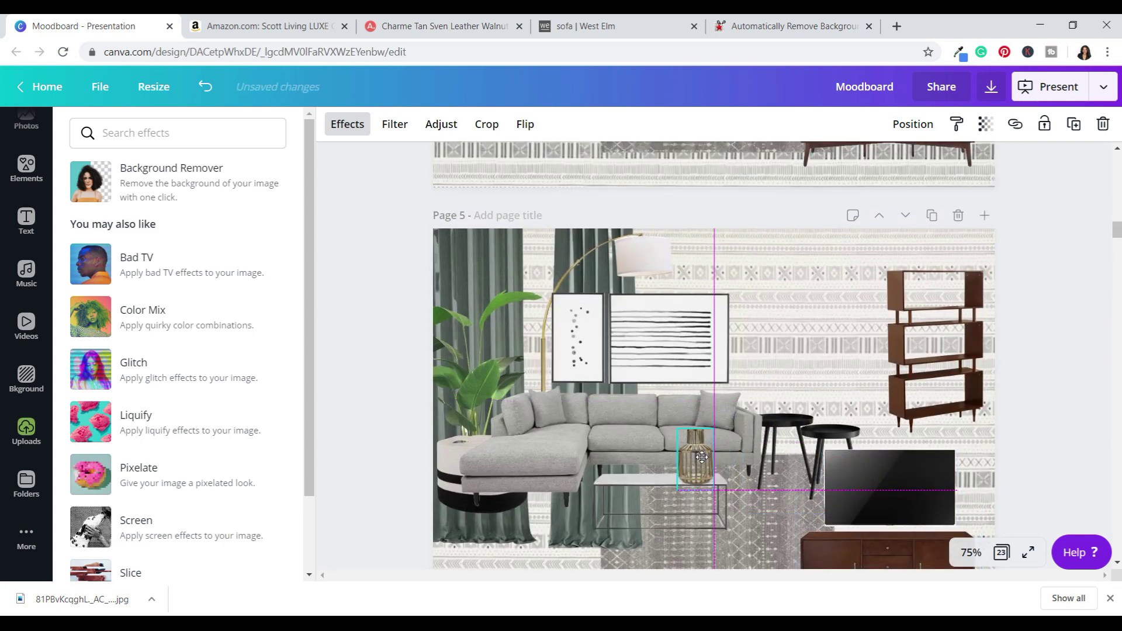
{"action": "key", "text": "ctrl+z"}
{"action": "scroll", "coordinate": [1117, 472], "scroll_direction": "down", "scroll_amount": 1}
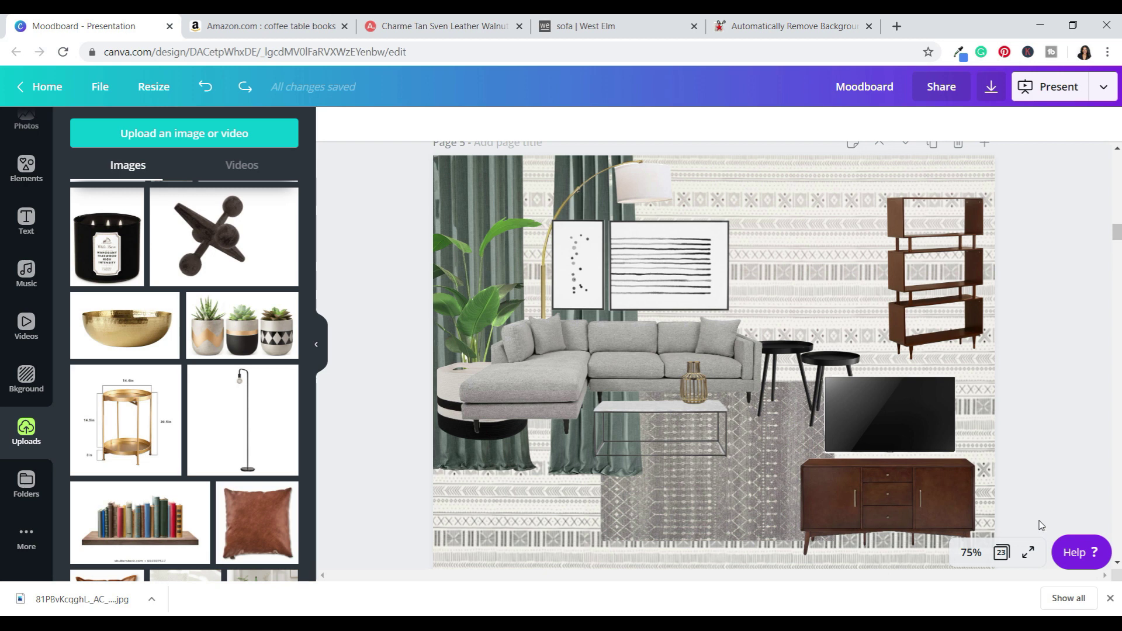
- Add the black three-wick candle from the uploads, remove its background and place it small beside the gold vase on the coffee table
{"action": "left_click", "coordinate": [116, 257]}
{"action": "left_click", "coordinate": [347, 124]}
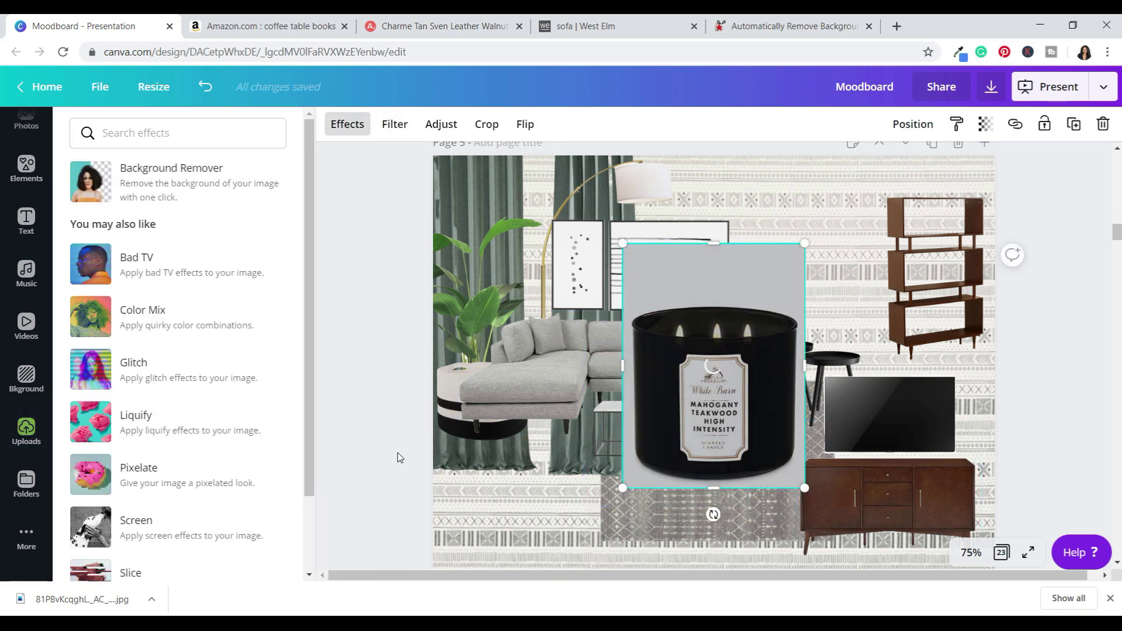
{"action": "left_click_drag", "start_coordinate": [727, 384], "coordinate": [666, 392]}
- Add the bookshelf image from the uploads, crop it to the row of books, remove its background and set it small on the sideboard
{"action": "left_click", "coordinate": [26, 432]}
{"action": "left_click", "coordinate": [139, 522]}
{"action": "left_click_drag", "start_coordinate": [714, 458], "coordinate": [713, 401]}
{"action": "left_click_drag", "start_coordinate": [713, 283], "coordinate": [714, 303]}
{"action": "left_click_drag", "start_coordinate": [875, 353], "coordinate": [812, 353]}
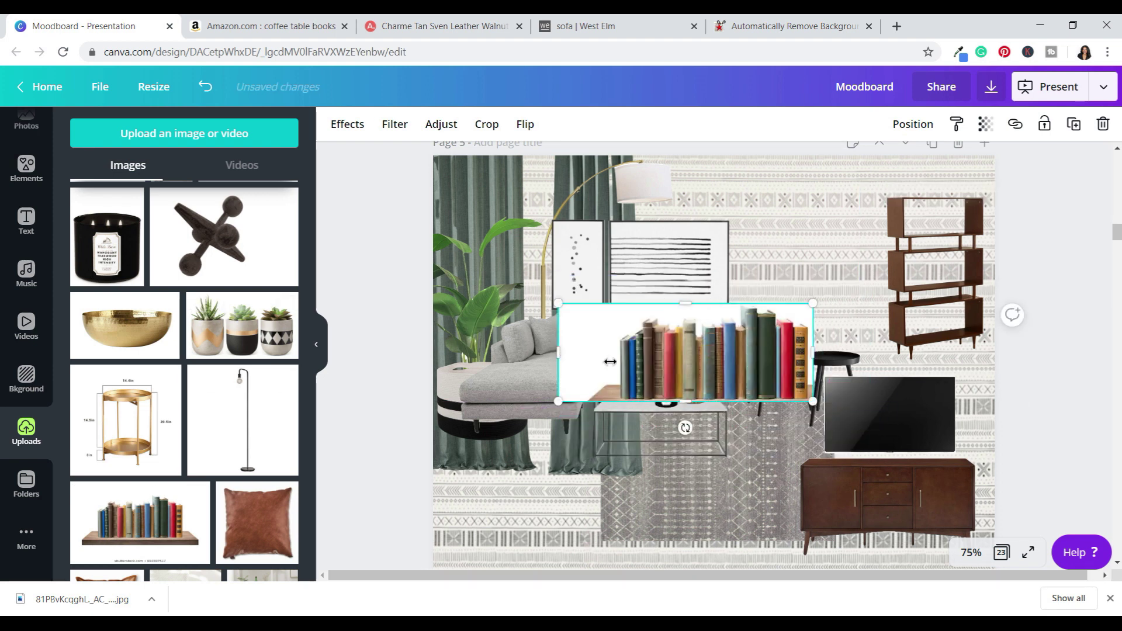
{"action": "left_click_drag", "start_coordinate": [558, 353], "coordinate": [614, 353]}
{"action": "left_click", "coordinate": [347, 123]}
{"action": "left_click_drag", "start_coordinate": [614, 303], "coordinate": [841, 447]}
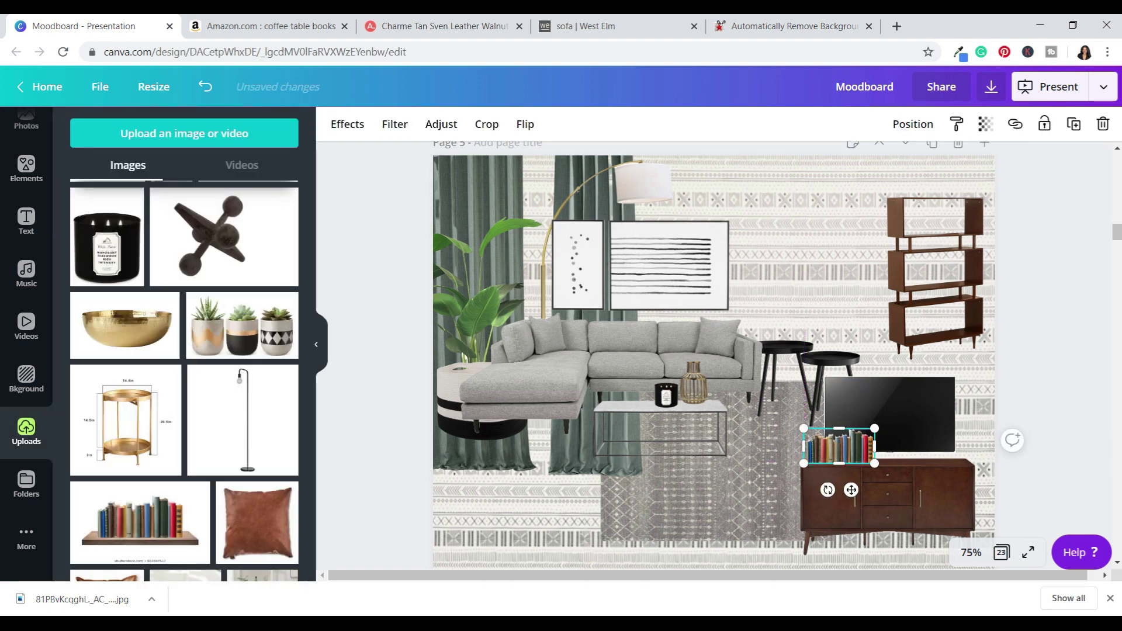
{"action": "scroll", "coordinate": [213, 303], "scroll_direction": "down", "scroll_amount": 15}
{"action": "scroll", "coordinate": [213, 303], "scroll_direction": "down", "scroll_amount": 5}
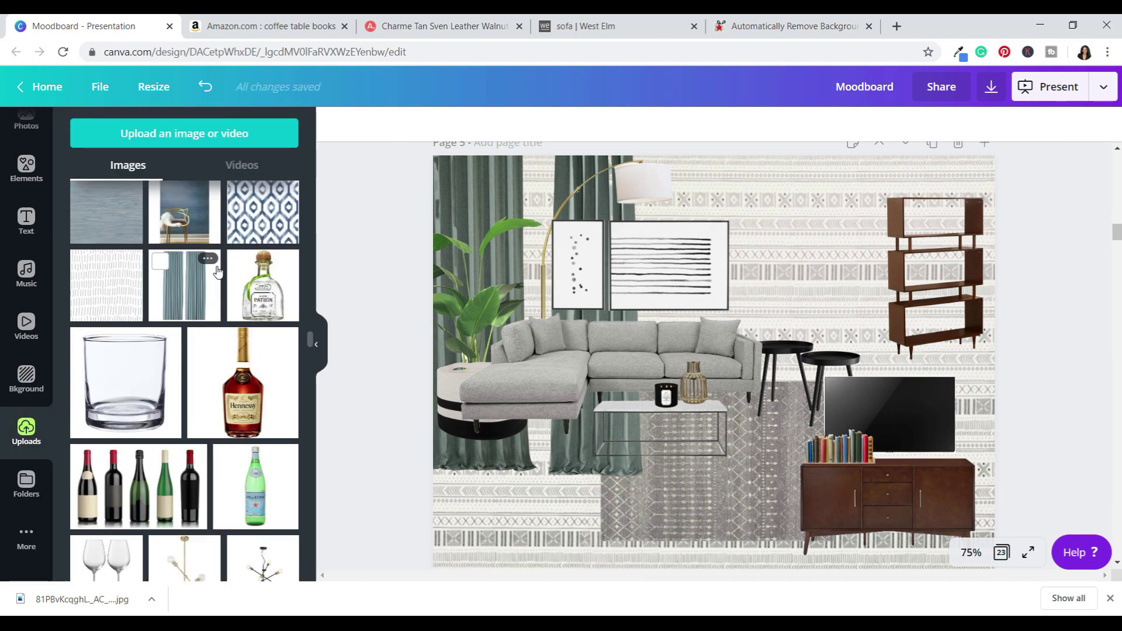
{"action": "scroll", "coordinate": [184, 327], "scroll_direction": "down", "scroll_amount": 2}
{"action": "left_click", "coordinate": [792, 336]}
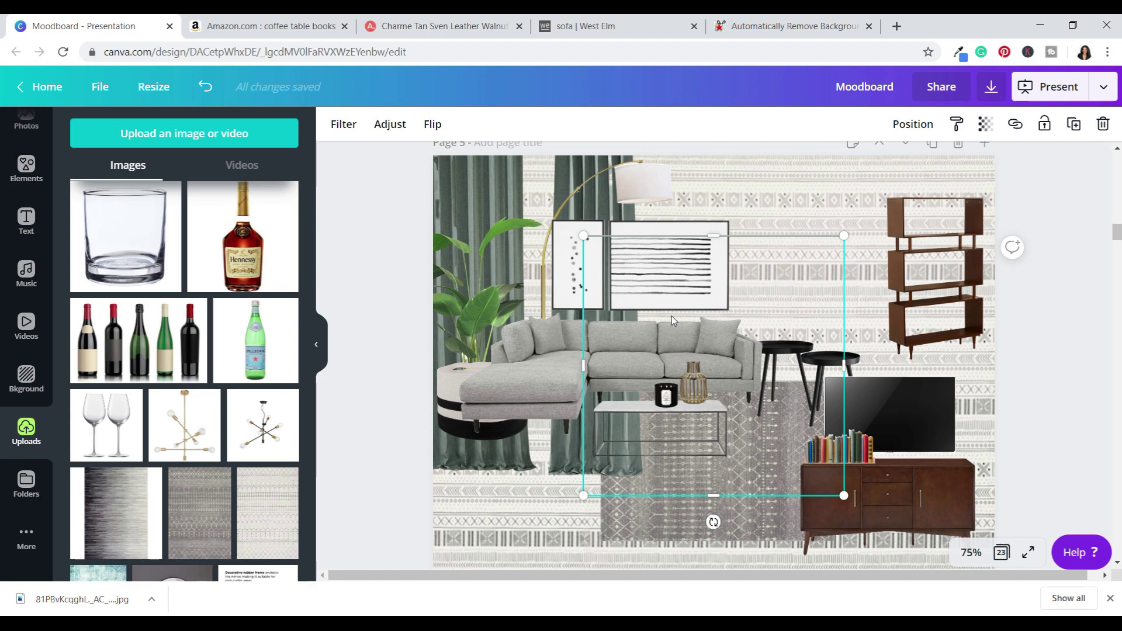
{"action": "key", "text": "Delete"}
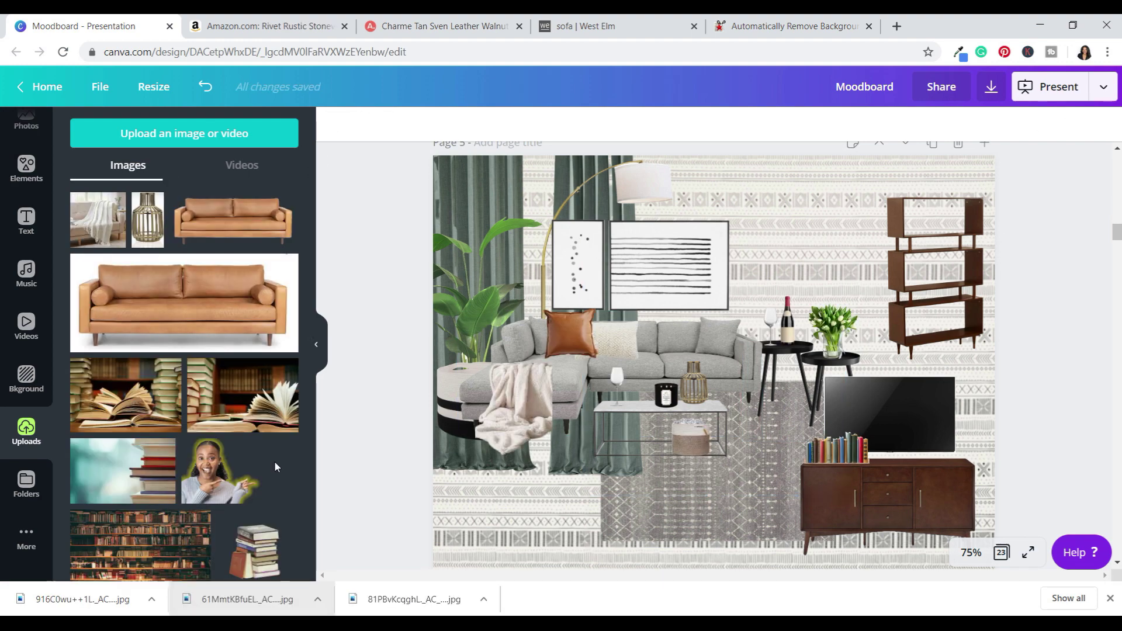
- Add the tall beige stoneware vase from the uploads, remove its background and place it small on the right end of the sideboard
{"action": "left_click", "coordinate": [91, 257]}
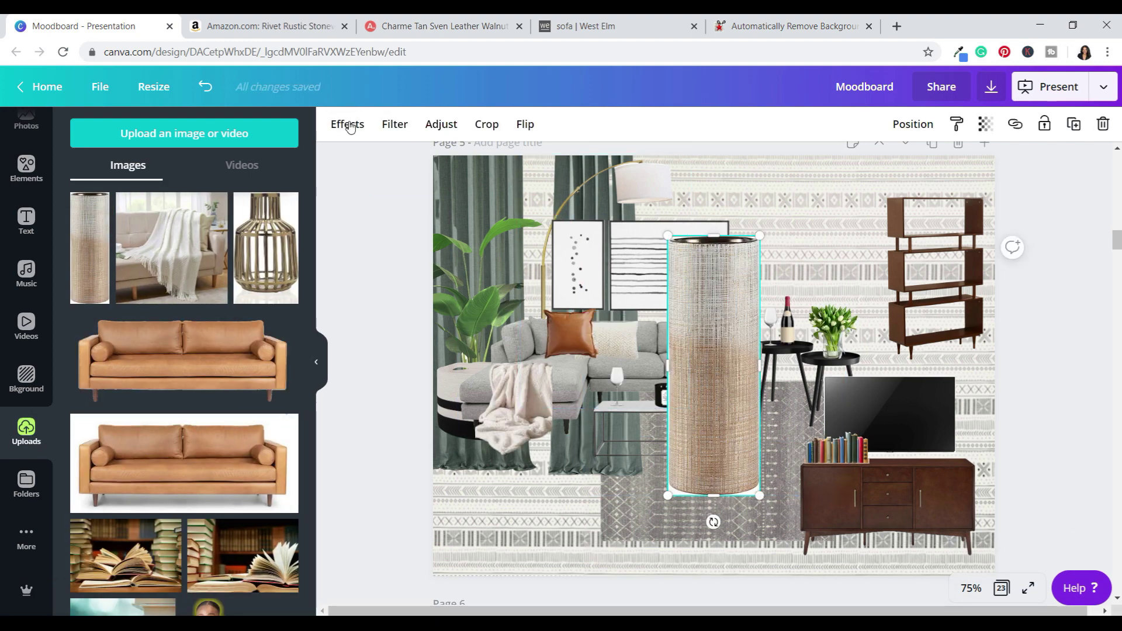
{"action": "left_click", "coordinate": [347, 124]}
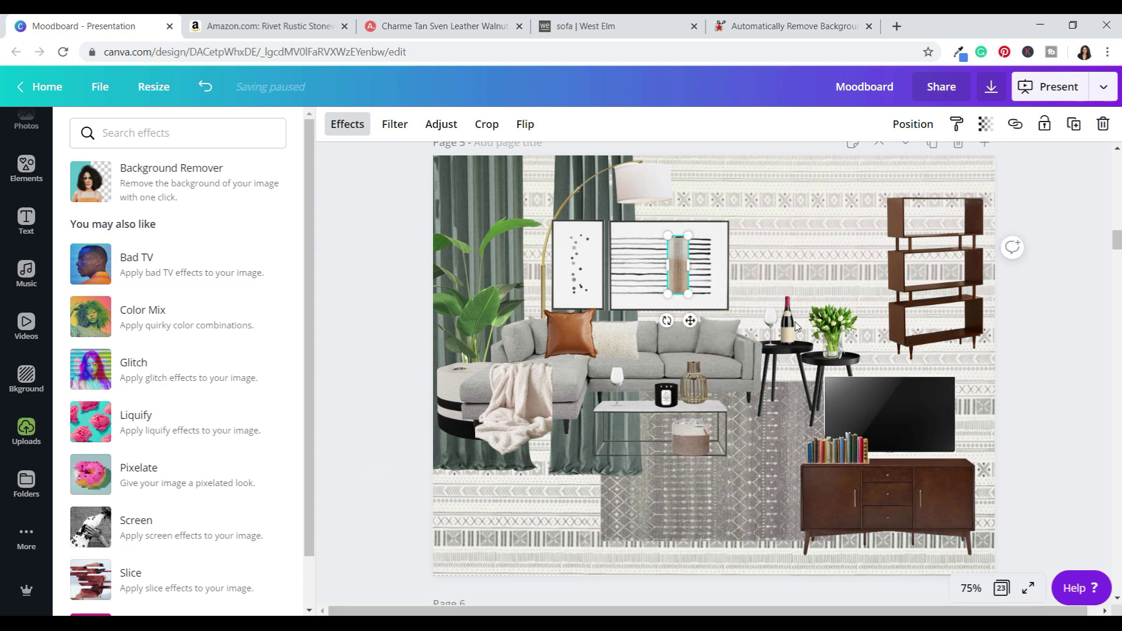
{"action": "left_click", "coordinate": [951, 379]}
- Shift the TV, sideboard and stoneware vase slightly on page 5 so the TV sits just above the books and vase
{"action": "left_click_drag", "start_coordinate": [947, 389], "coordinate": [954, 365]}
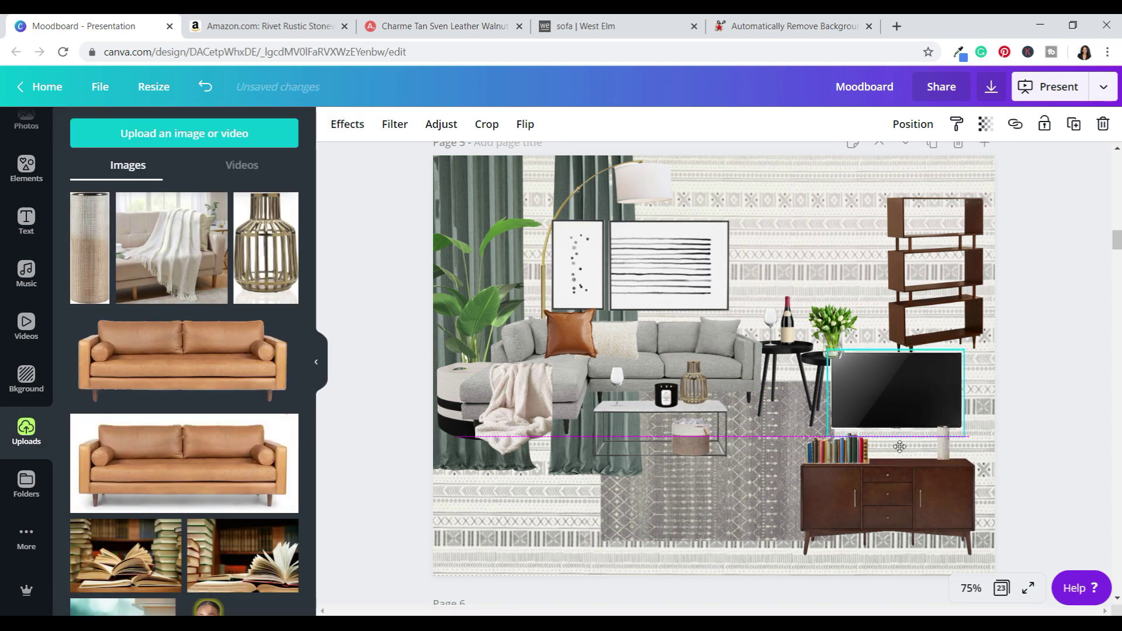
{"action": "left_click_drag", "start_coordinate": [888, 514], "coordinate": [893, 529]}
{"action": "left_click", "coordinate": [944, 446]}
{"action": "left_click_drag", "start_coordinate": [947, 460], "coordinate": [950, 484]}
{"action": "left_click_drag", "start_coordinate": [922, 411], "coordinate": [929, 428]}
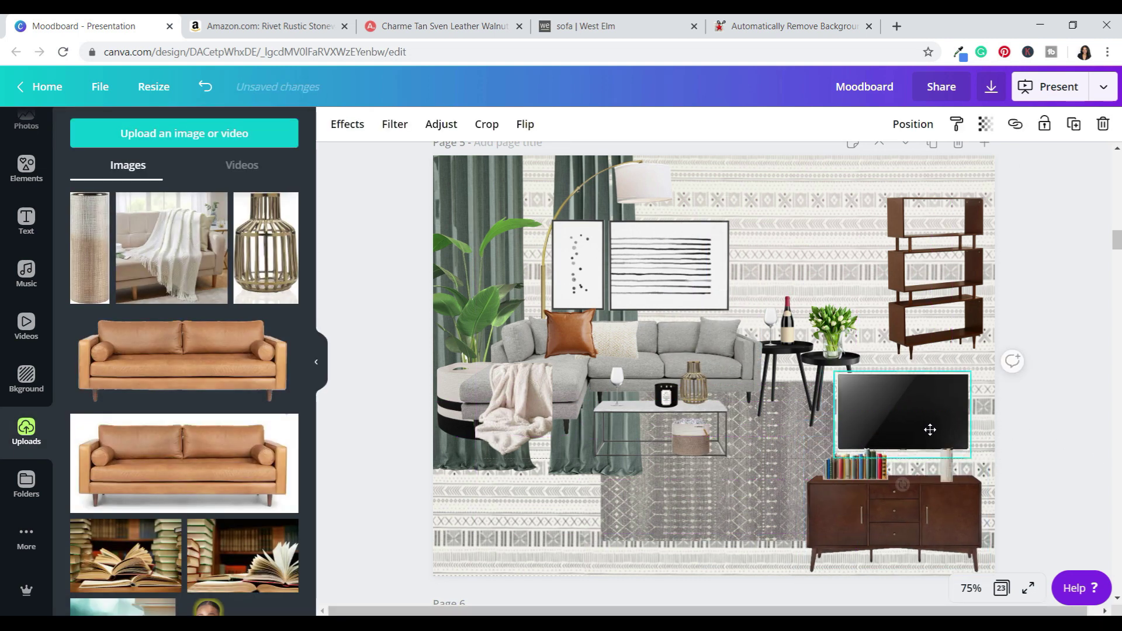
{"action": "left_click", "coordinate": [1057, 386]}
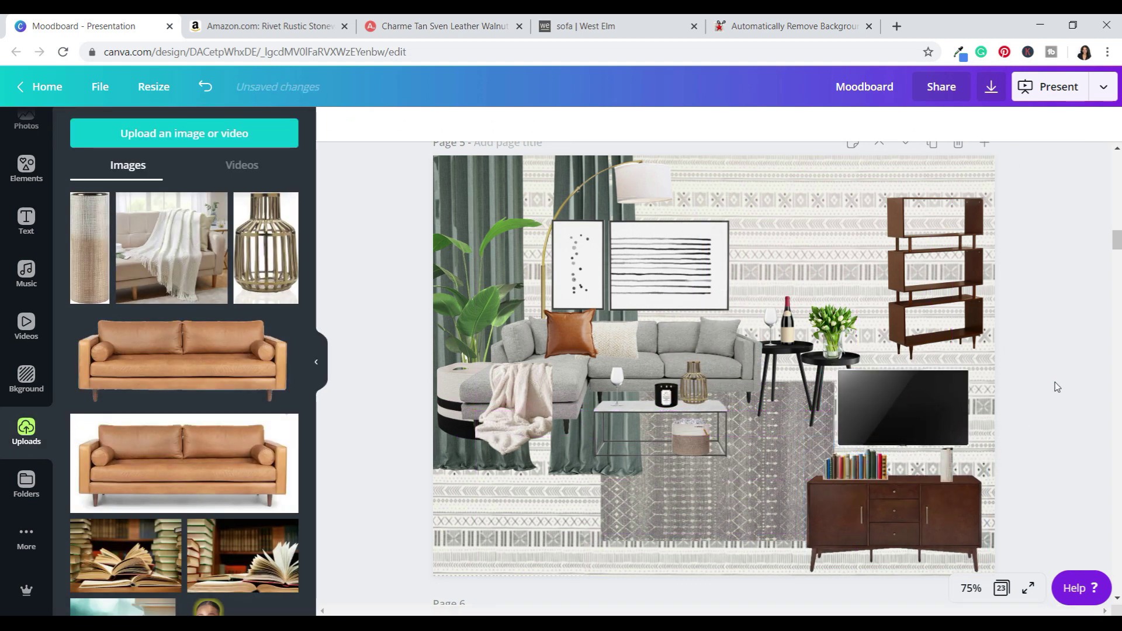
- Collapse the side panel and compare the page 5 moodboard with the designs on pages 4 and 6
{"action": "left_click", "coordinate": [318, 374]}
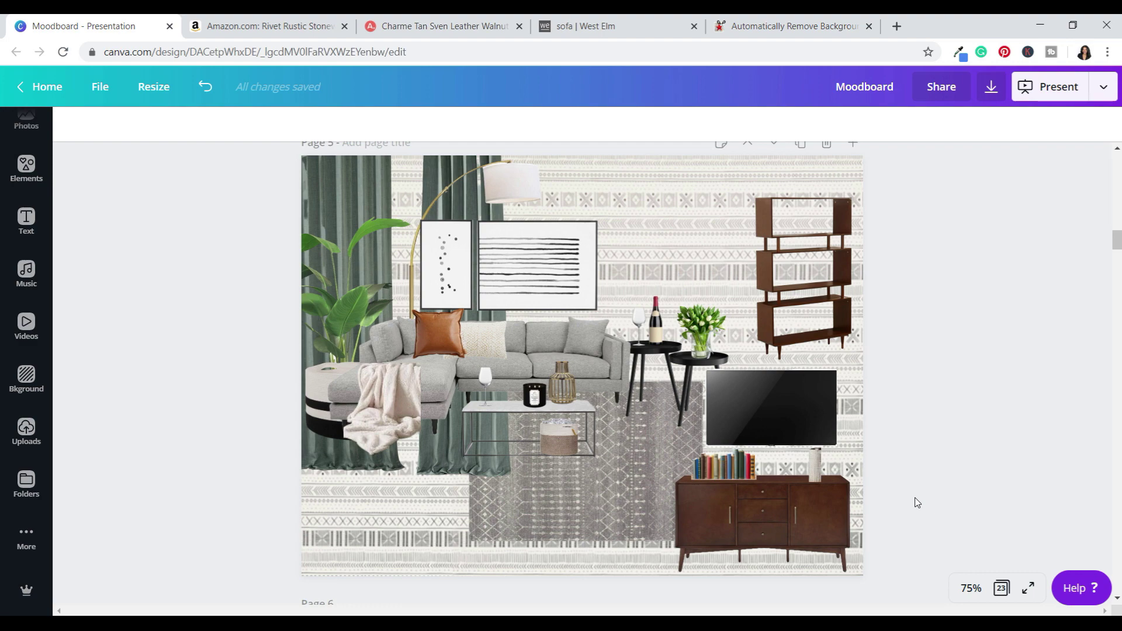
{"action": "scroll", "coordinate": [916, 503], "scroll_direction": "up", "scroll_amount": 9}
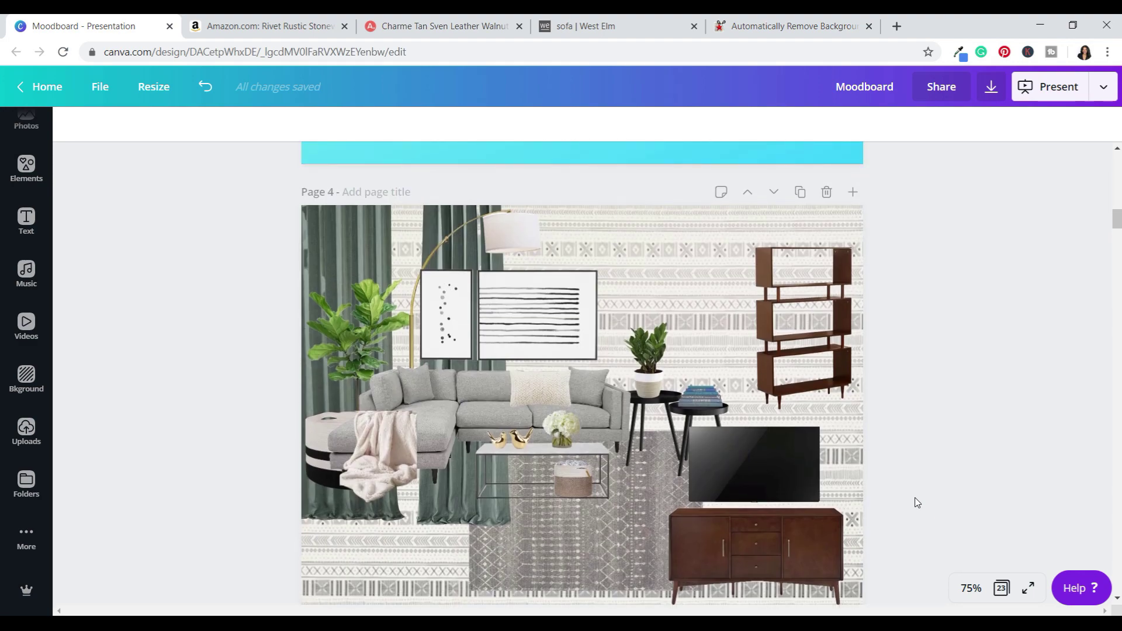
{"action": "scroll", "coordinate": [917, 502], "scroll_direction": "down", "scroll_amount": 8}
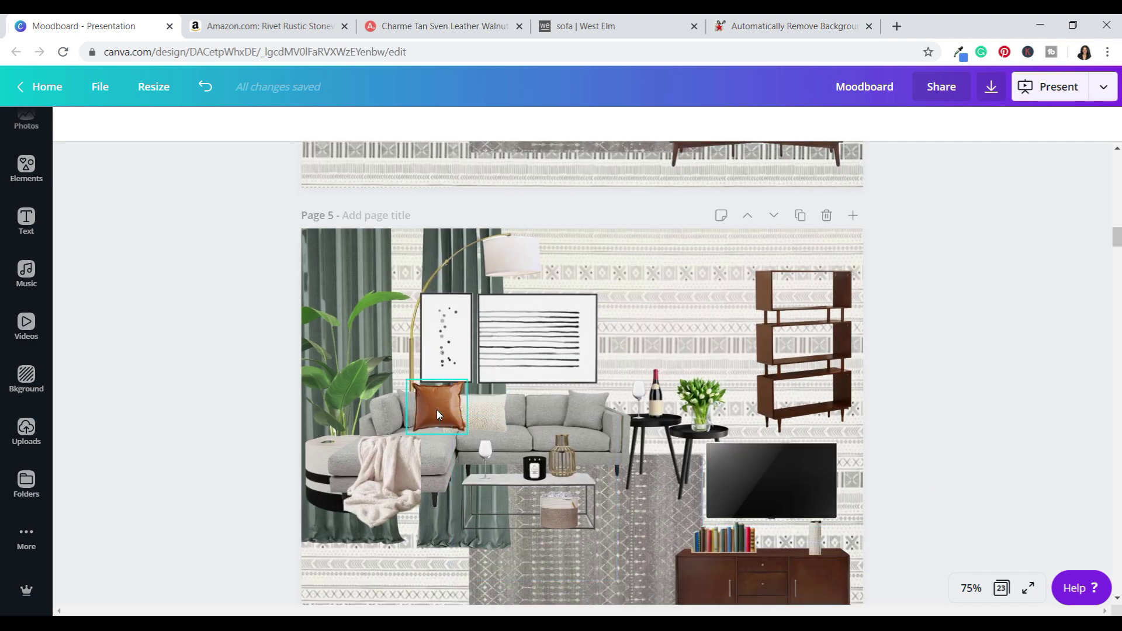
{"action": "scroll", "coordinate": [903, 418], "scroll_direction": "down", "scroll_amount": 3}
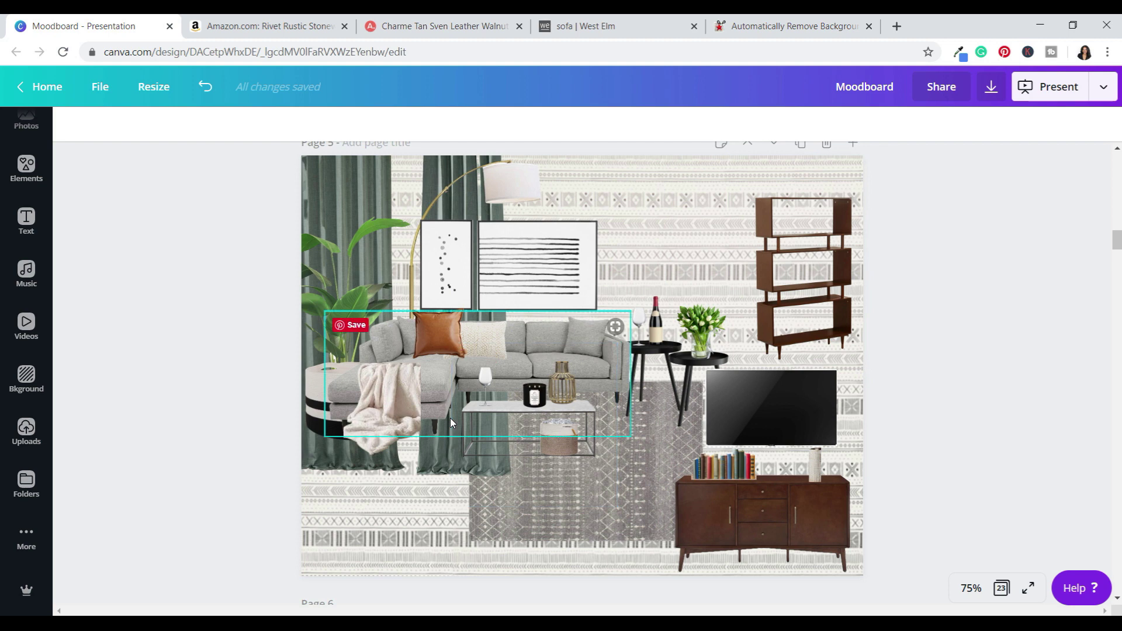
{"action": "left_click", "coordinate": [797, 262]}
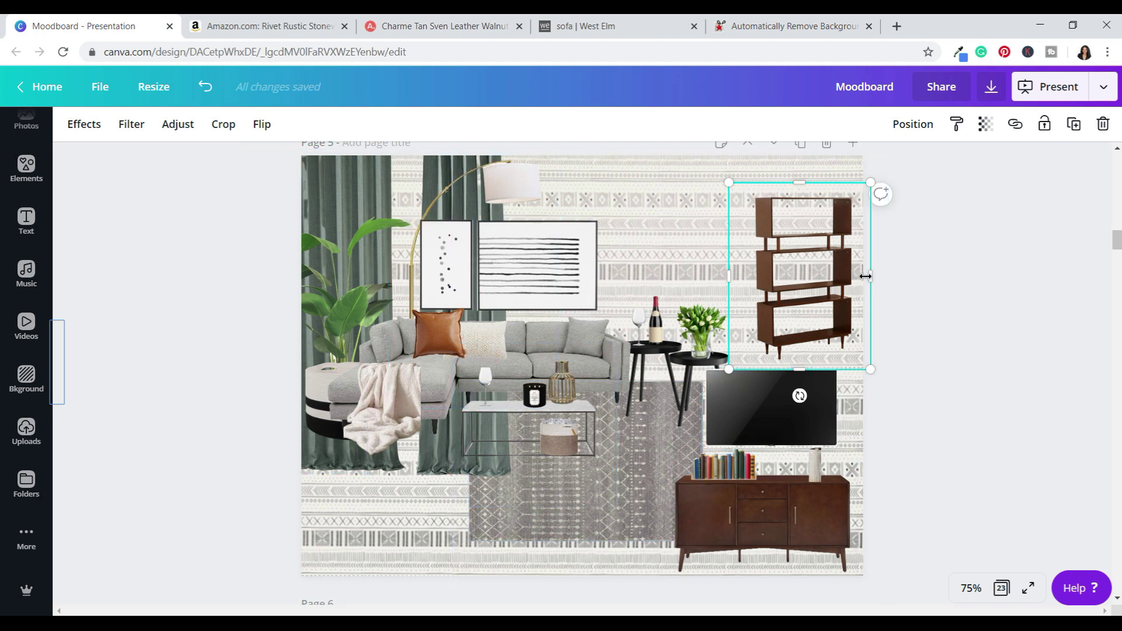
{"action": "scroll", "coordinate": [793, 275], "scroll_direction": "down", "scroll_amount": 6}
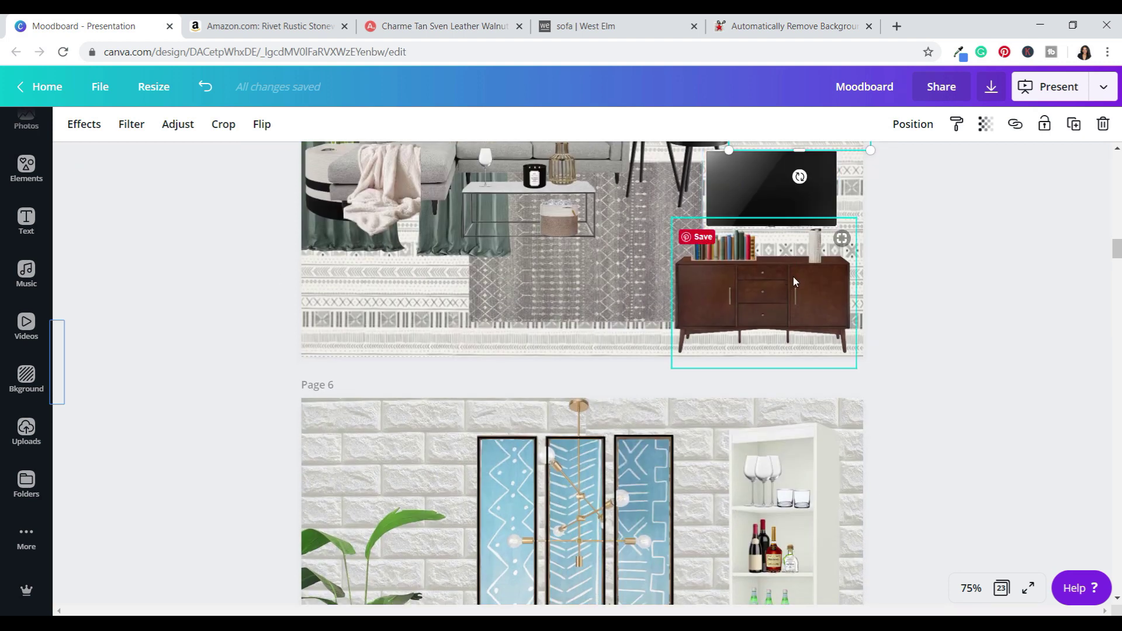
{"action": "scroll", "coordinate": [794, 276], "scroll_direction": "down", "scroll_amount": 2}
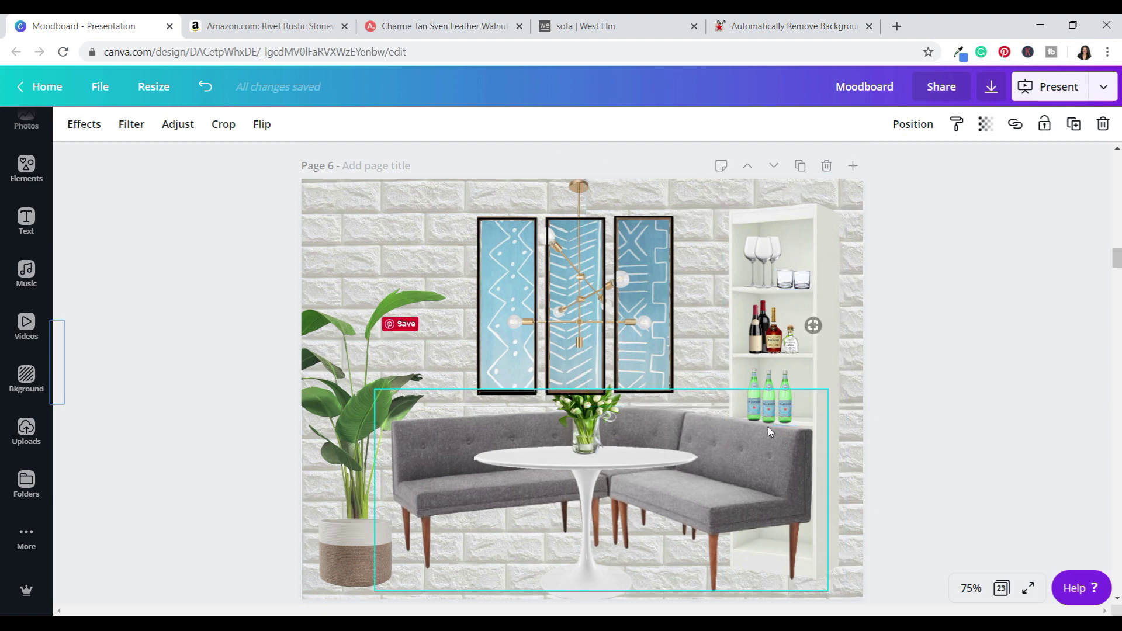
{"action": "scroll", "coordinate": [689, 429], "scroll_direction": "up", "scroll_amount": 6}
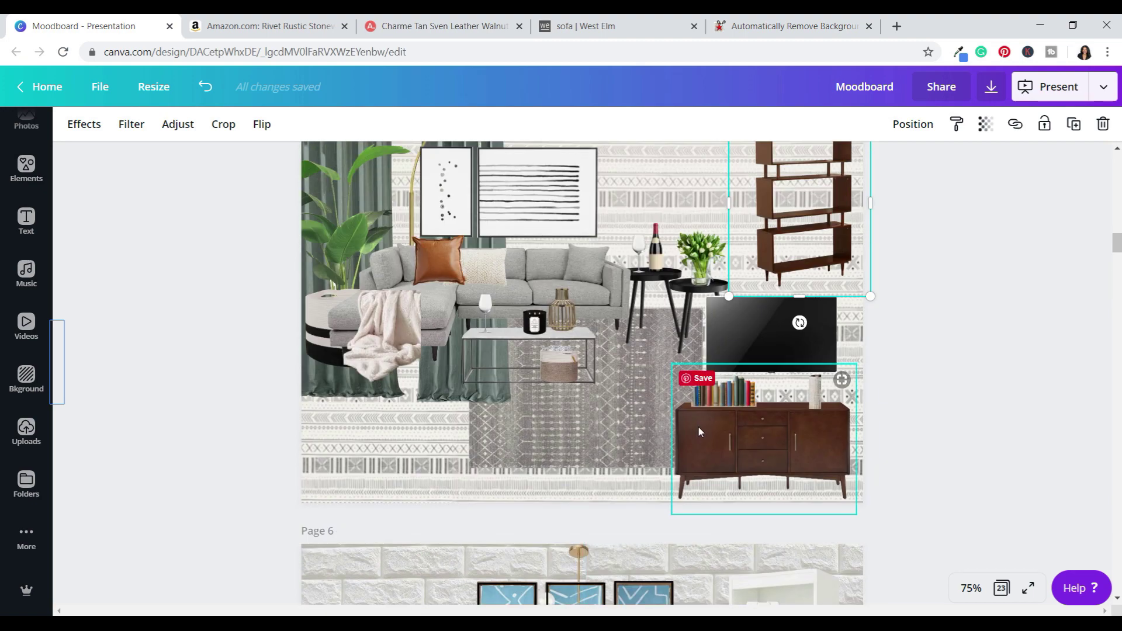
{"action": "scroll", "coordinate": [739, 468], "scroll_direction": "up", "scroll_amount": 2}
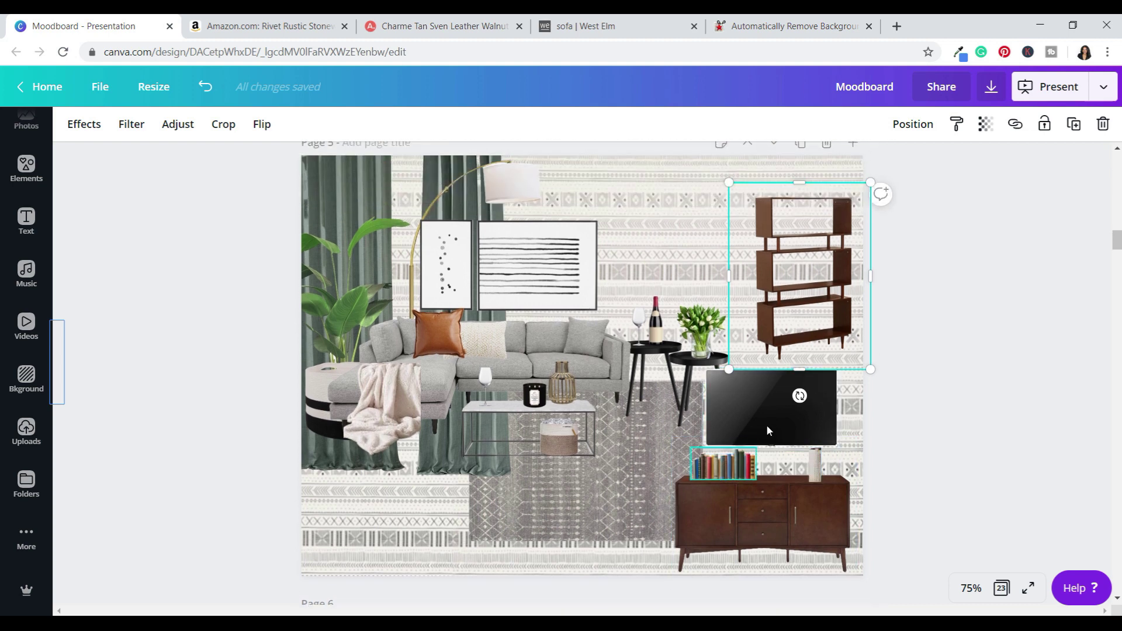
{"action": "left_click", "coordinate": [725, 465]}
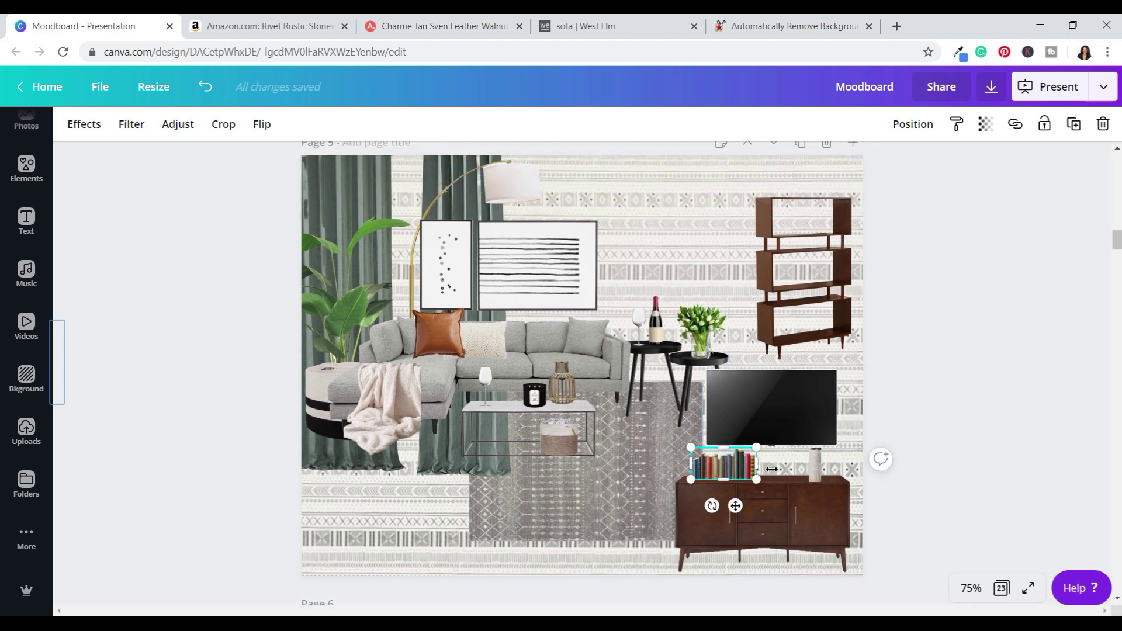
{"action": "left_click", "coordinate": [794, 419]}
{"action": "key", "text": "Escape"}
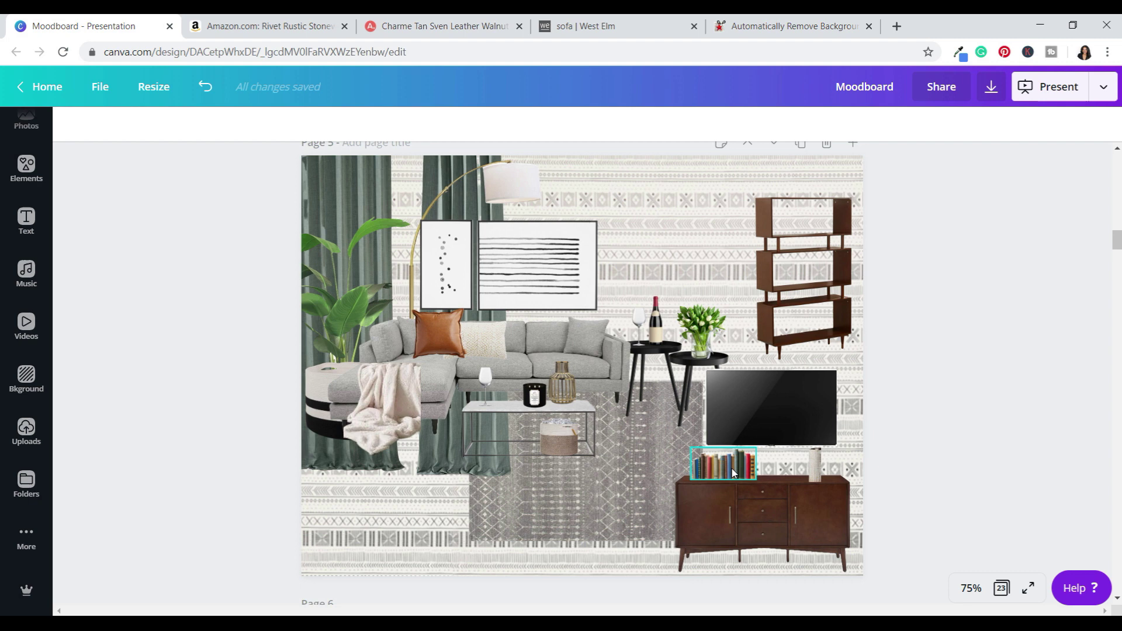
{"action": "left_click", "coordinate": [789, 408]}
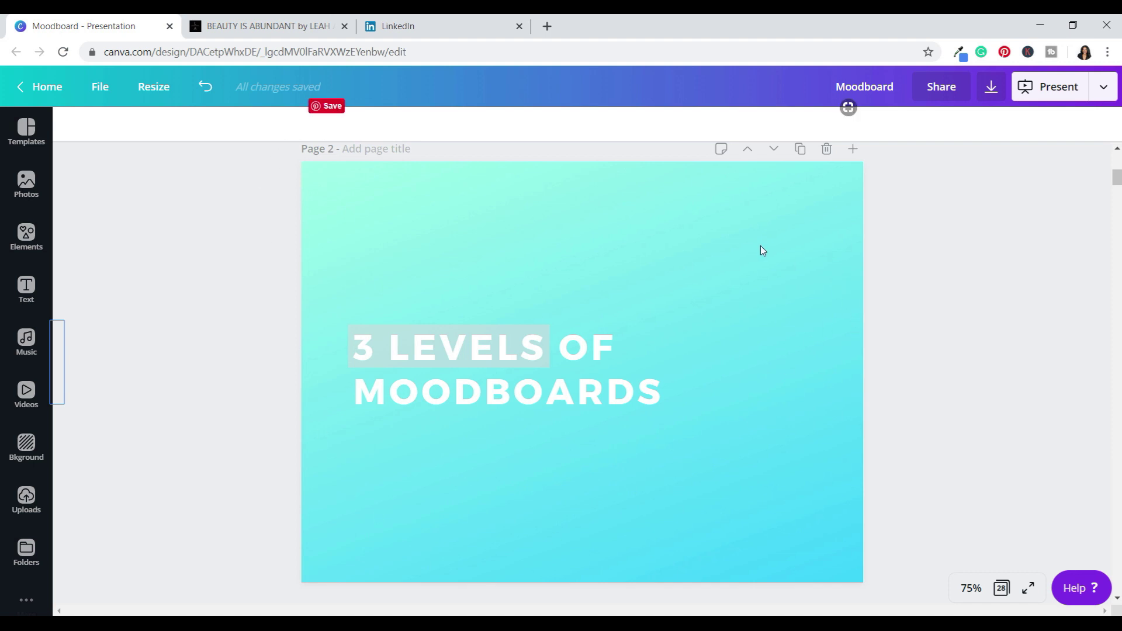
- Review the title slides on pages 2 and 3, "3 Levels of Moodboards" and "Moodboard Level 1"
{"action": "scroll", "coordinate": [759, 246], "scroll_direction": "down", "scroll_amount": 6}
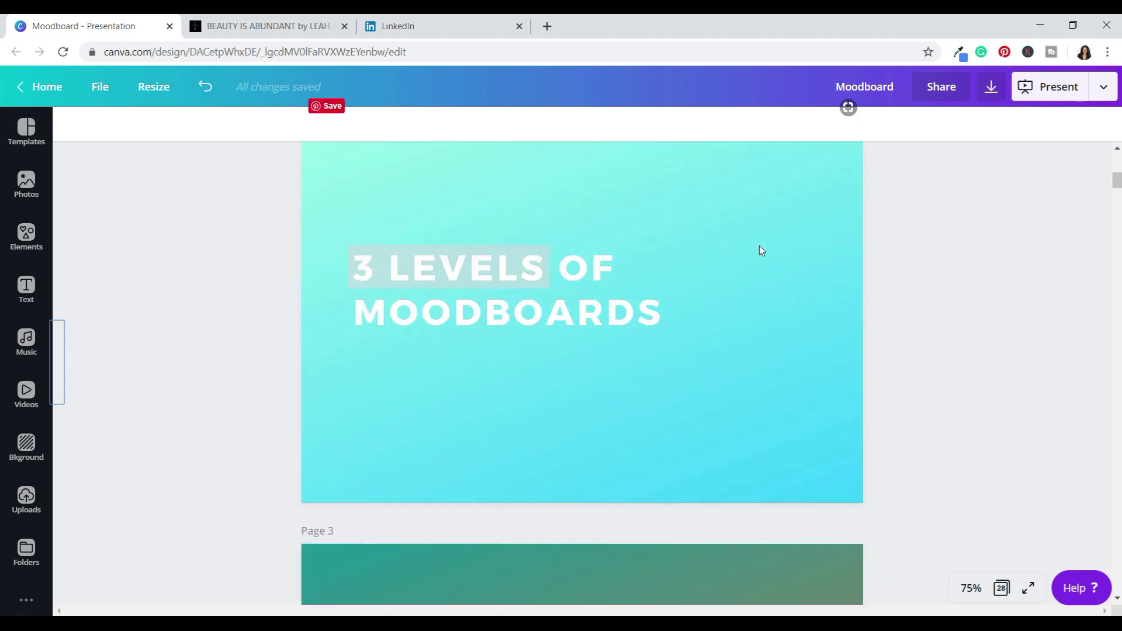
{"action": "scroll", "coordinate": [701, 385], "scroll_direction": "down", "scroll_amount": 2}
{"action": "scroll", "coordinate": [646, 286], "scroll_direction": "up", "scroll_amount": 2}
{"action": "scroll", "coordinate": [647, 286], "scroll_direction": "down", "scroll_amount": 3}
{"action": "scroll", "coordinate": [646, 291], "scroll_direction": "up", "scroll_amount": 2}
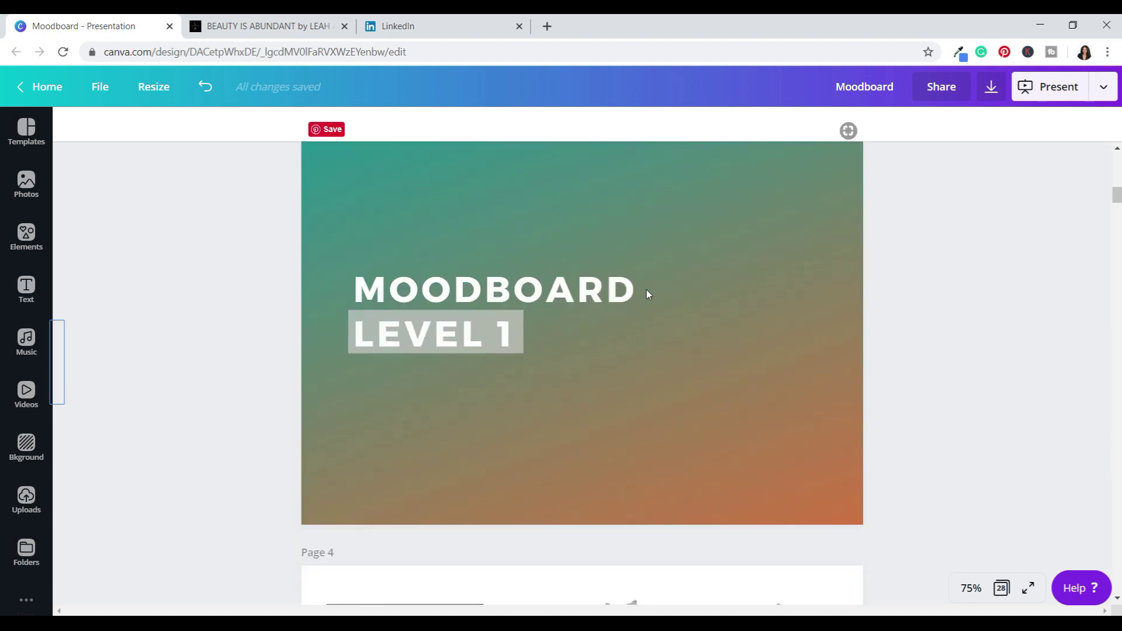
- Look over the Level 1 moodboard on page 4 and open the E-Design page of the Beauty Is Abundant website
{"action": "scroll", "coordinate": [646, 292], "scroll_direction": "down", "scroll_amount": 5}
{"action": "scroll", "coordinate": [678, 420], "scroll_direction": "down", "scroll_amount": 1}
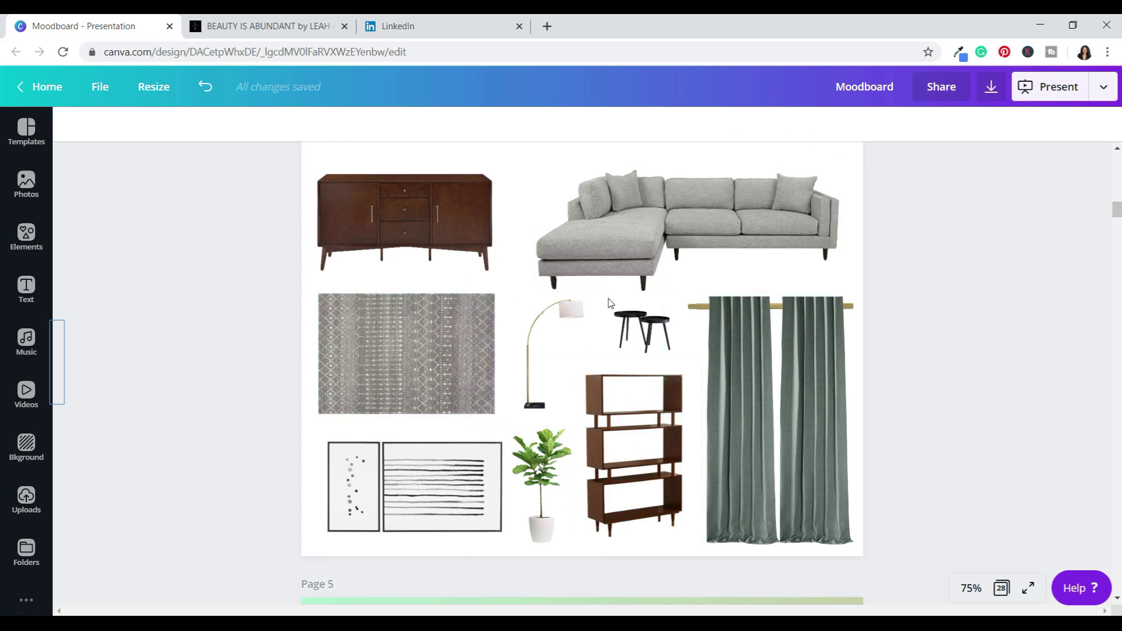
{"action": "left_click", "coordinate": [253, 22]}
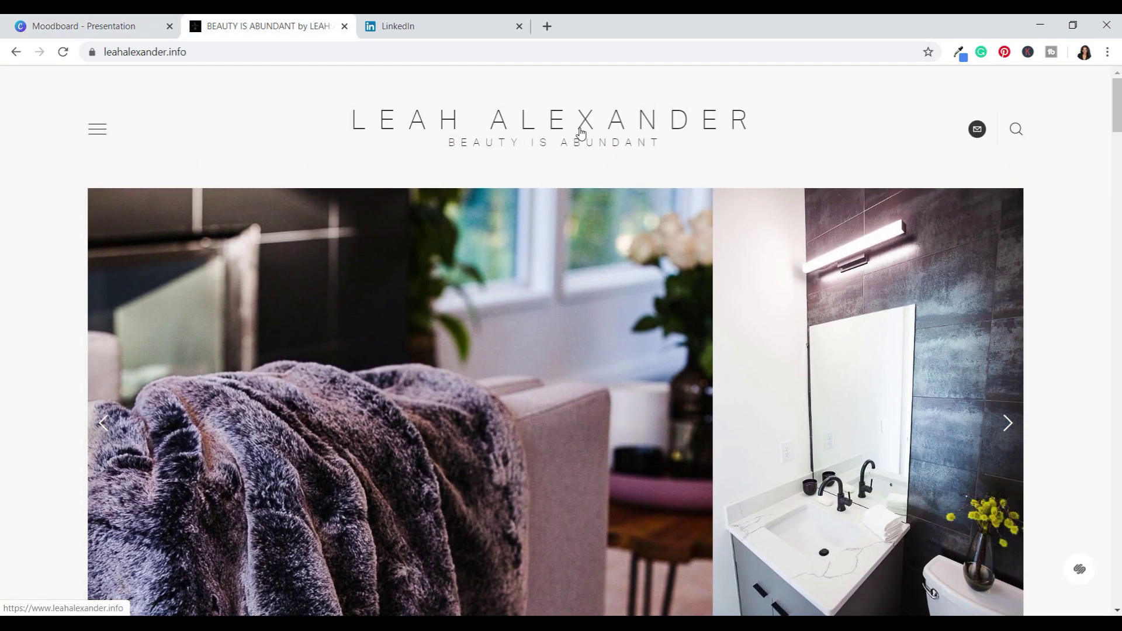
{"action": "left_click", "coordinate": [104, 133]}
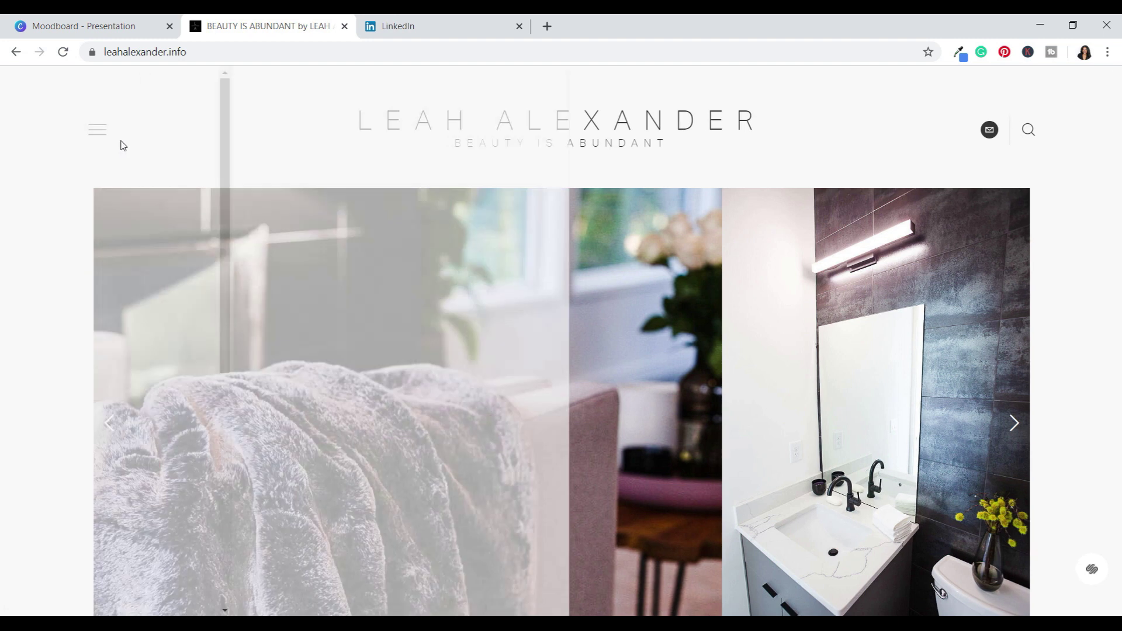
{"action": "left_click", "coordinate": [188, 358]}
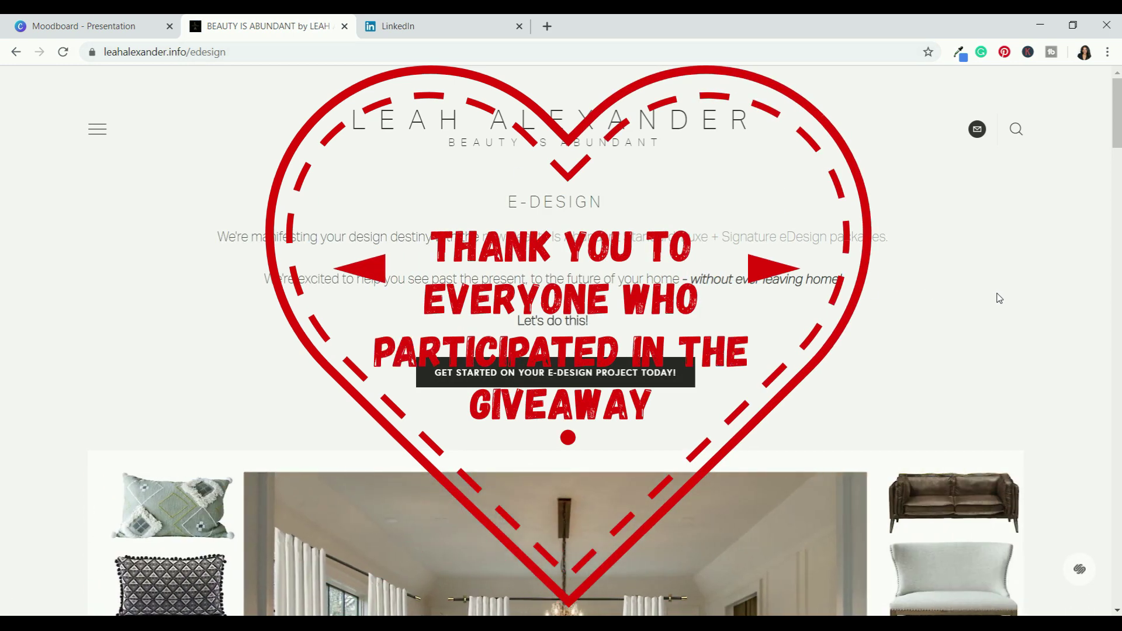
- Browse back through the E-Design gallery to the product board with the brown leather sofa and open it in Pinterest's visual search
{"action": "scroll", "coordinate": [999, 298], "scroll_direction": "down", "scroll_amount": 4}
{"action": "scroll", "coordinate": [999, 298], "scroll_direction": "down", "scroll_amount": 1}
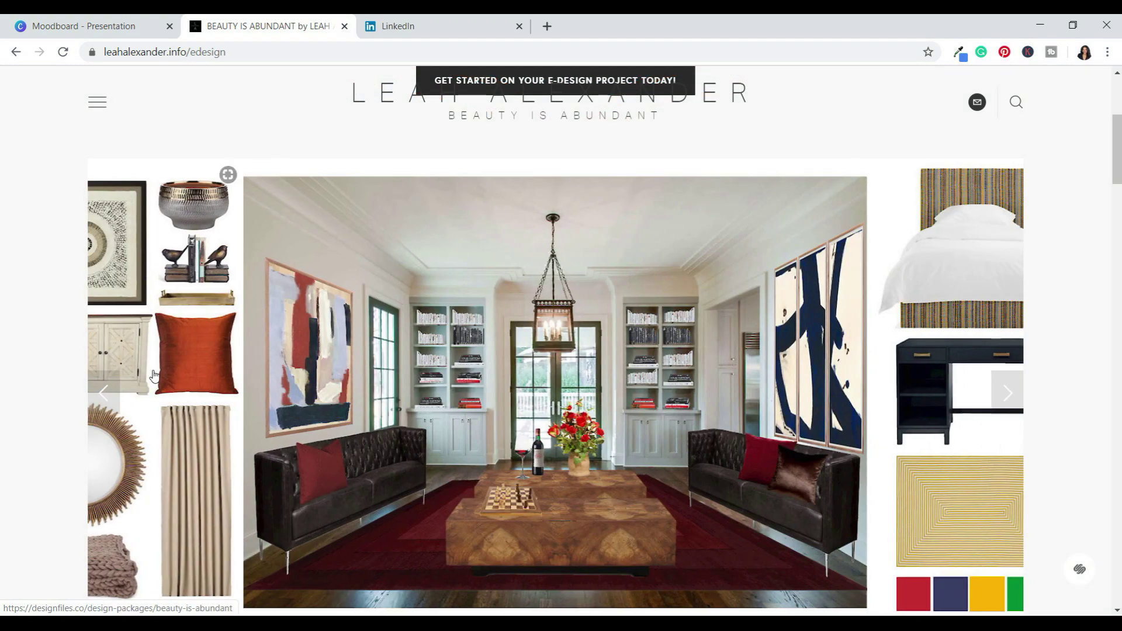
{"action": "left_click", "coordinate": [103, 393]}
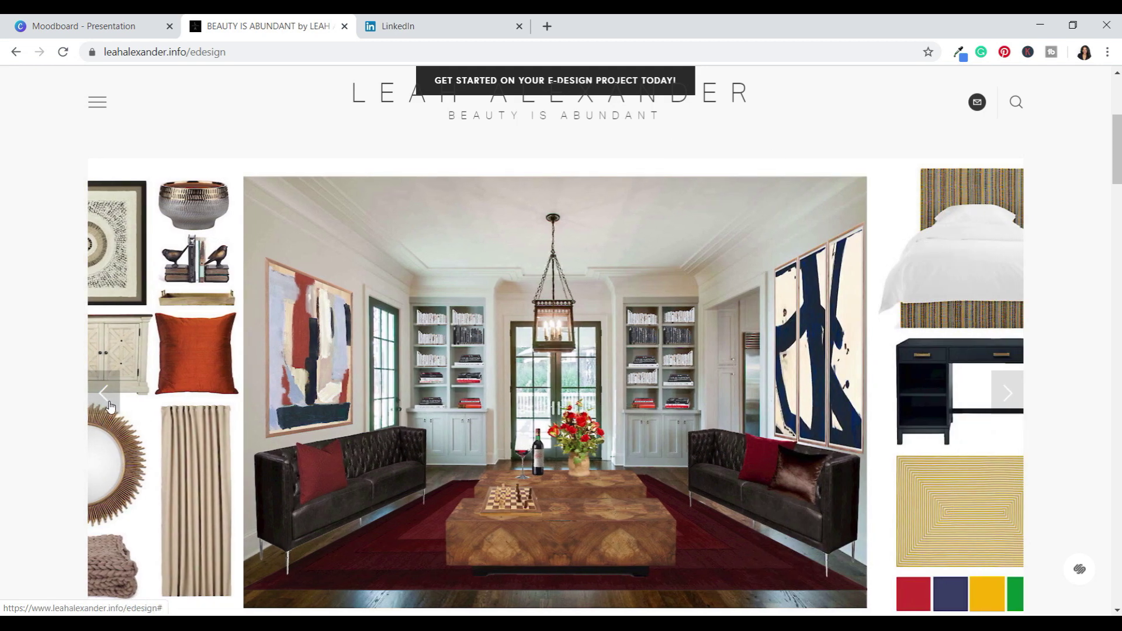
{"action": "left_click", "coordinate": [106, 395]}
{"action": "left_click", "coordinate": [104, 393]}
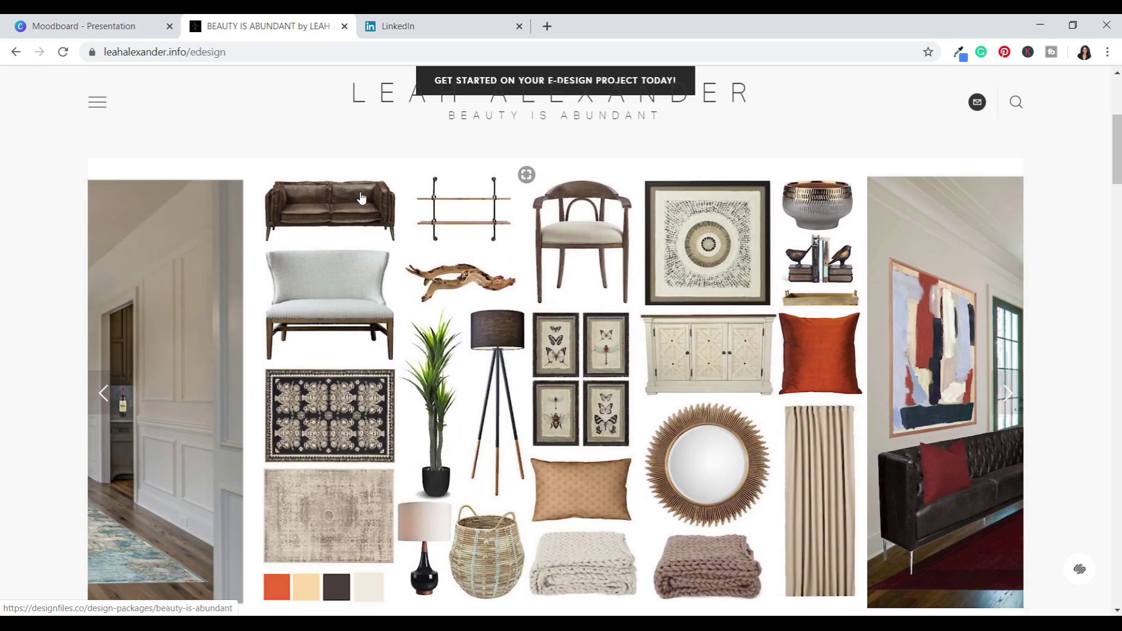
{"action": "left_click", "coordinate": [526, 174]}
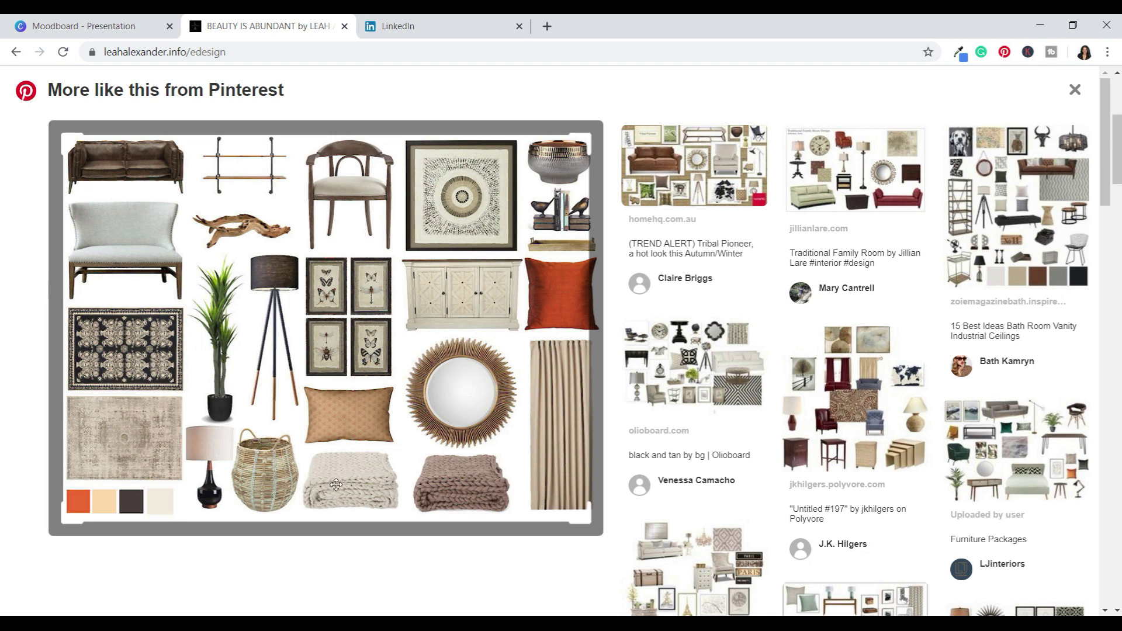
- Reopen the website's E-Design page and view the gallery board with the green sofa
{"action": "left_click", "coordinate": [13, 53]}
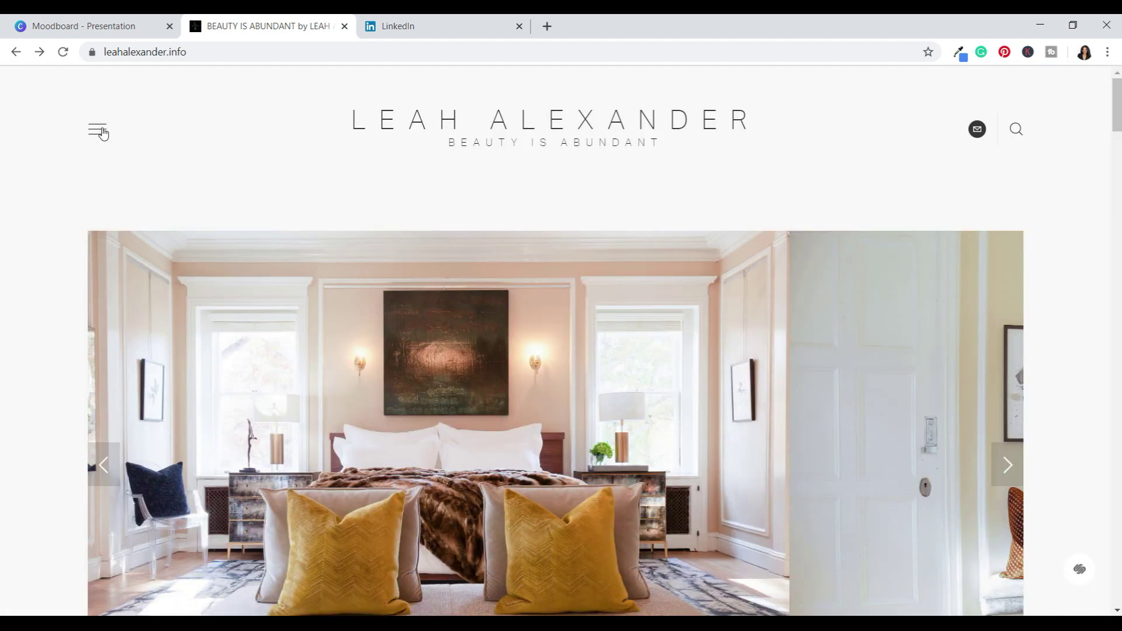
{"action": "left_click", "coordinate": [98, 129]}
{"action": "left_click", "coordinate": [169, 349]}
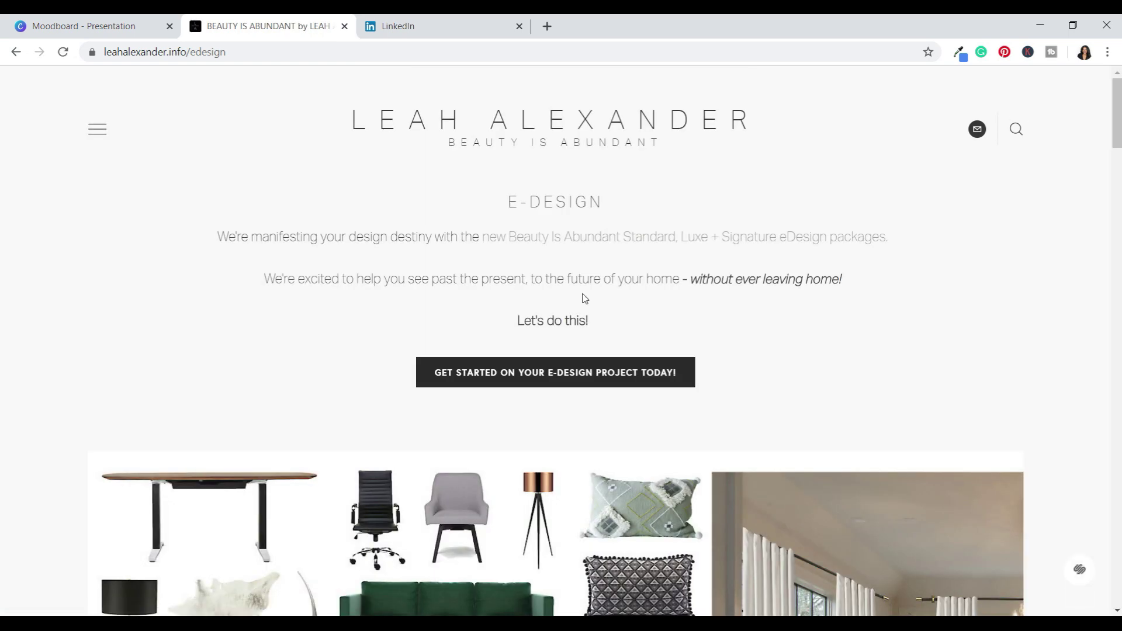
{"action": "scroll", "coordinate": [584, 301], "scroll_direction": "down", "scroll_amount": 2}
{"action": "scroll", "coordinate": [582, 312], "scroll_direction": "down", "scroll_amount": 3}
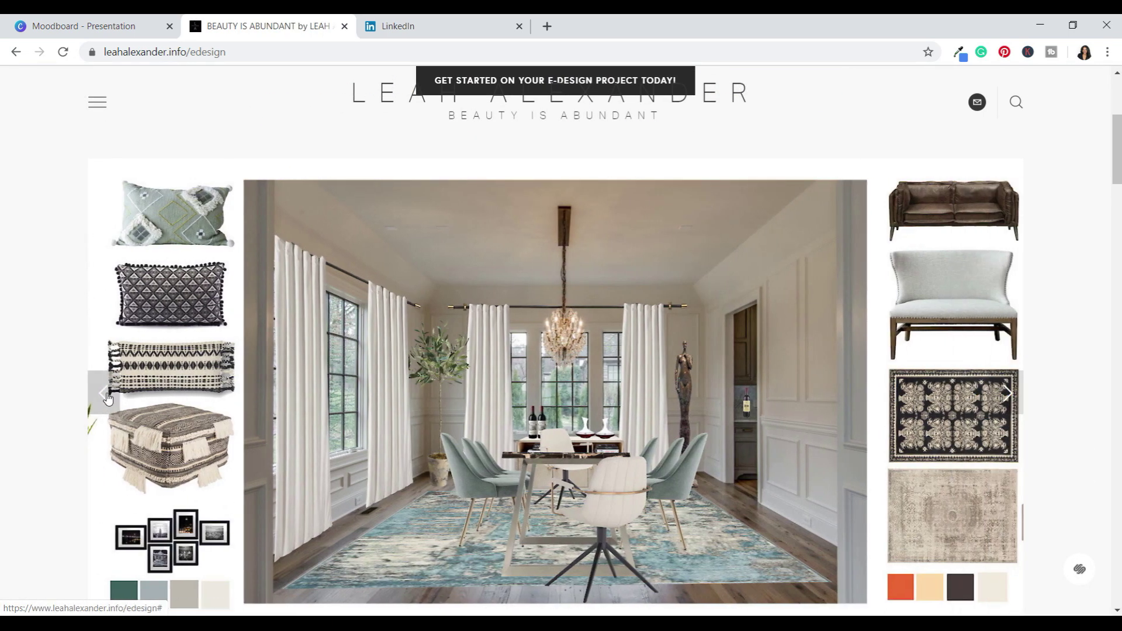
{"action": "left_click", "coordinate": [103, 392]}
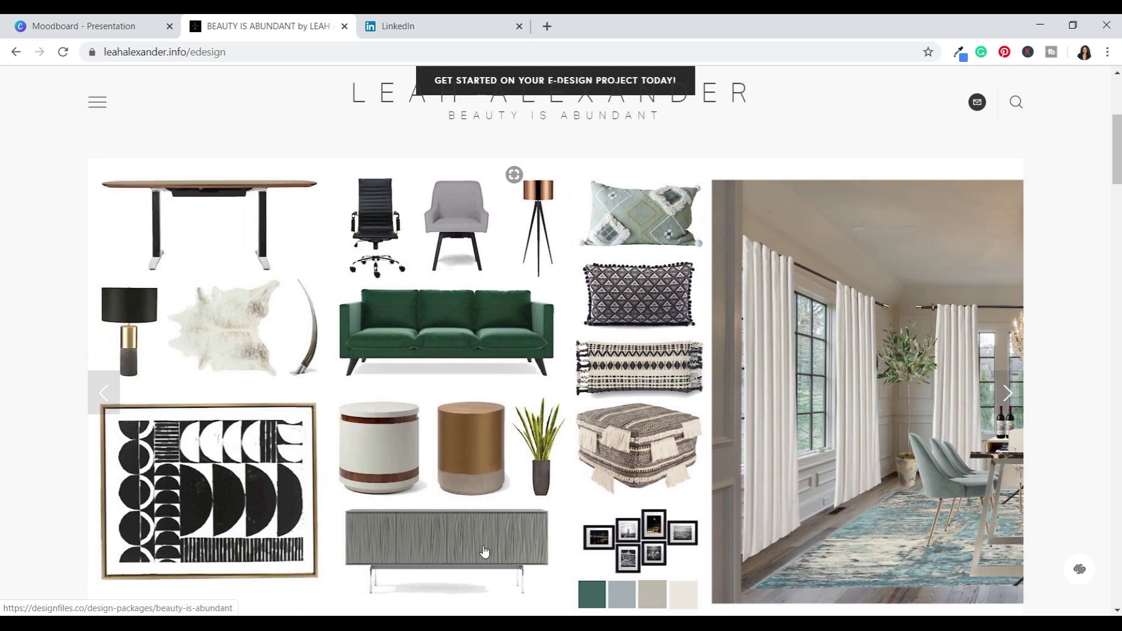
- Switch to Canva and review the "Moodboard Level 2" title on page 5 and the layered living room moodboard on page 6
{"action": "left_click", "coordinate": [87, 26]}
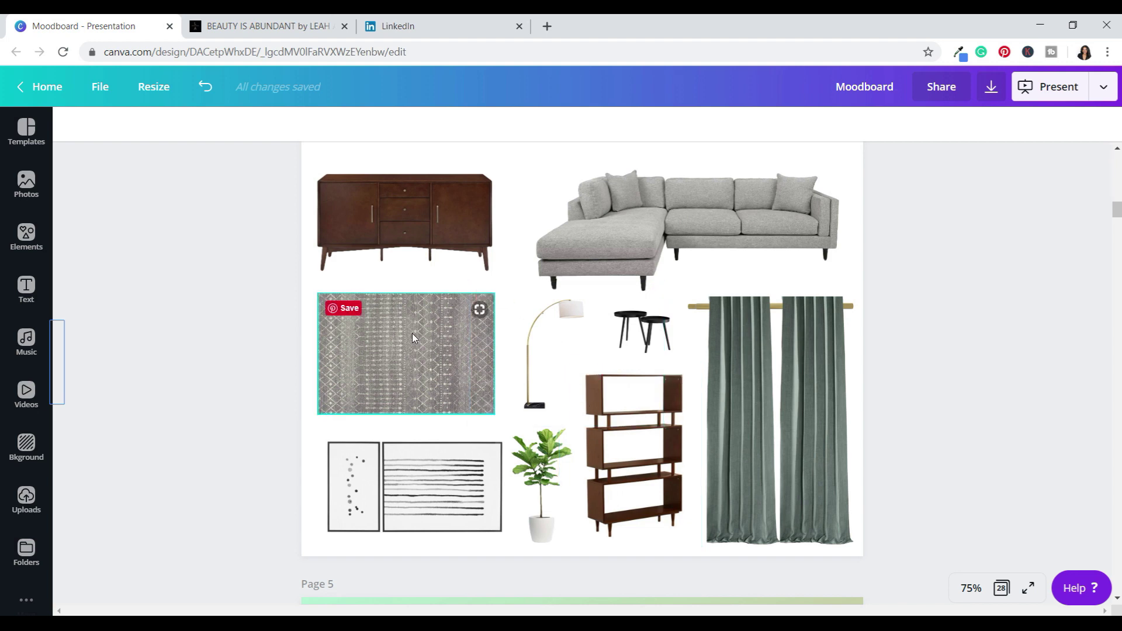
{"action": "scroll", "coordinate": [914, 269], "scroll_direction": "down", "scroll_amount": 8}
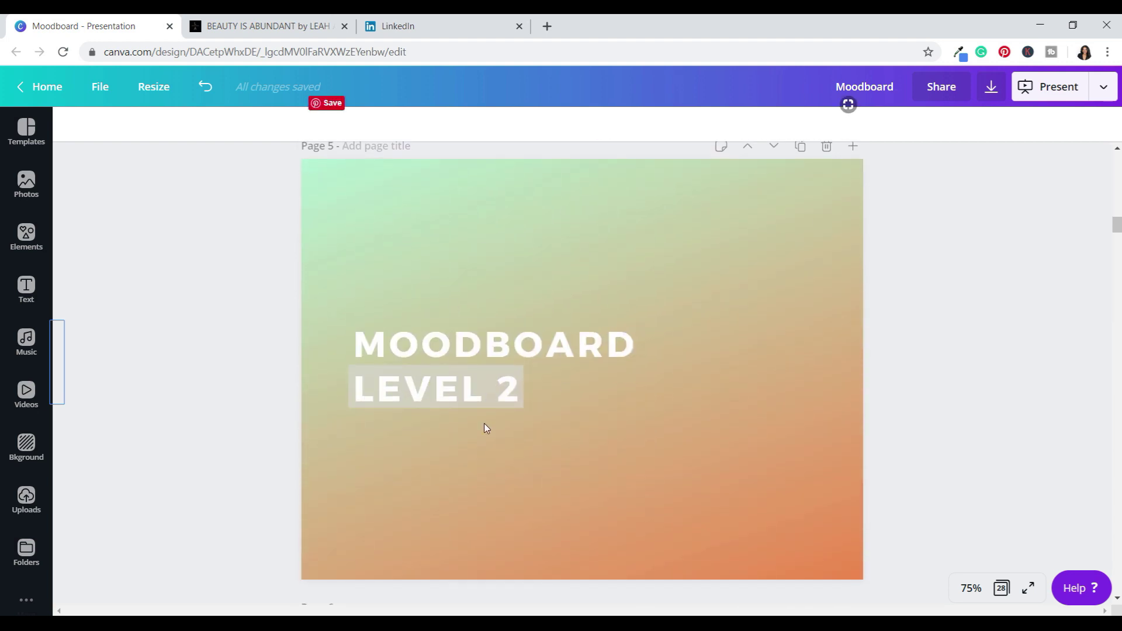
{"action": "scroll", "coordinate": [485, 421], "scroll_direction": "down", "scroll_amount": 8}
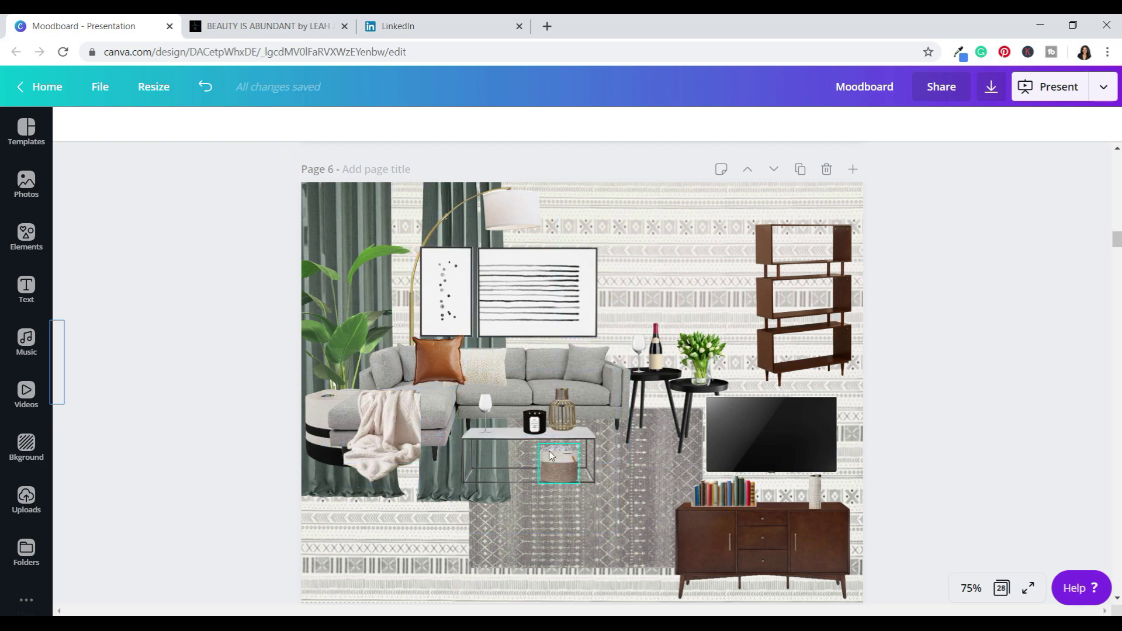
- Compare the layered moodboard on page 6 with the separate furniture pieces on page 4
{"action": "scroll", "coordinate": [550, 455], "scroll_direction": "up", "scroll_amount": 4}
{"action": "scroll", "coordinate": [528, 495], "scroll_direction": "down", "scroll_amount": 3}
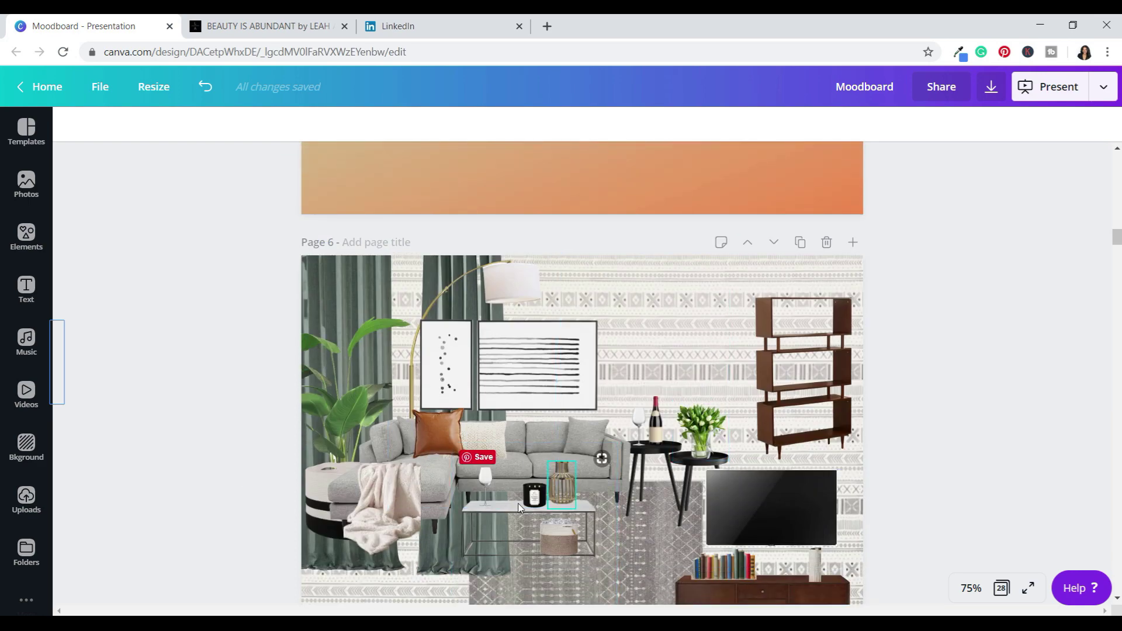
{"action": "scroll", "coordinate": [543, 512], "scroll_direction": "up", "scroll_amount": 10}
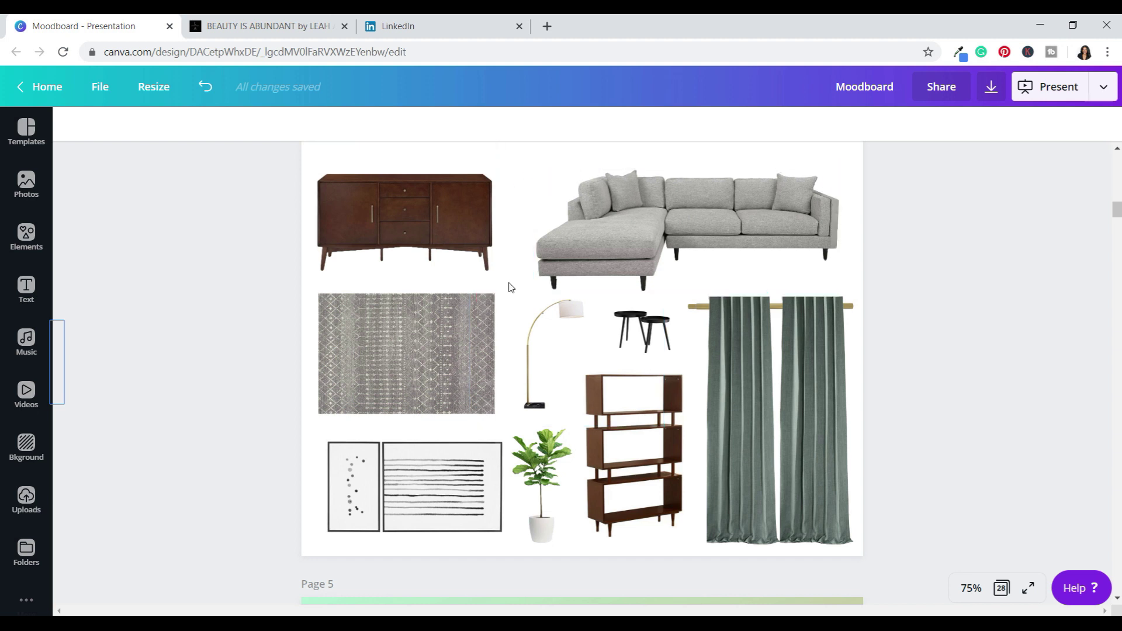
{"action": "scroll", "coordinate": [509, 286], "scroll_direction": "up", "scroll_amount": 2}
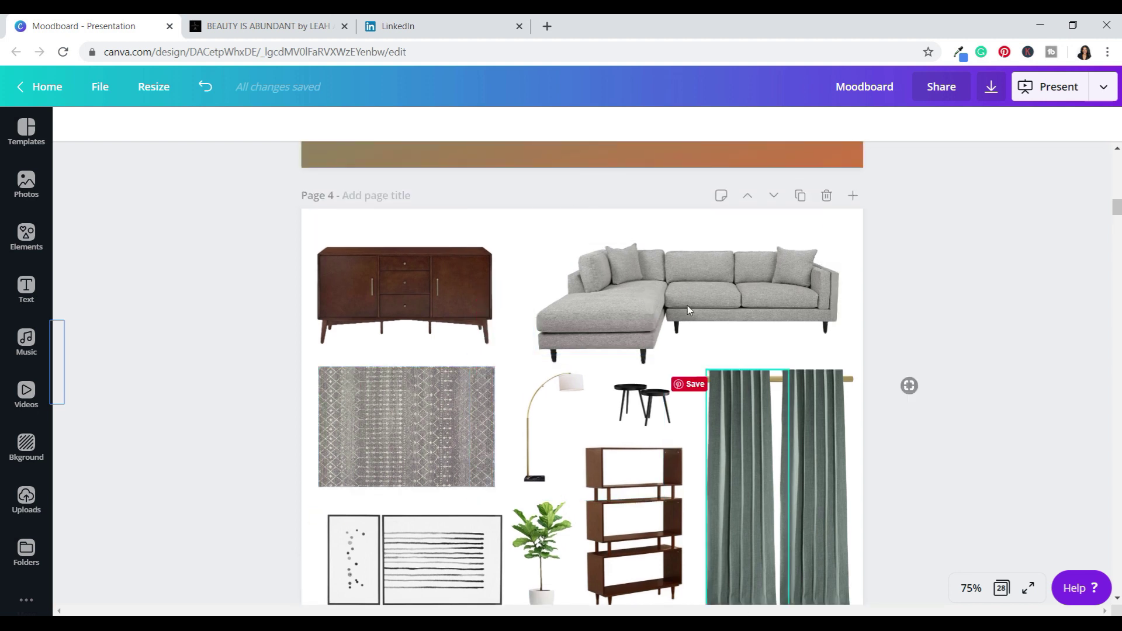
{"action": "scroll", "coordinate": [671, 374], "scroll_direction": "down", "scroll_amount": 2}
{"action": "scroll", "coordinate": [718, 407], "scroll_direction": "down", "scroll_amount": 15}
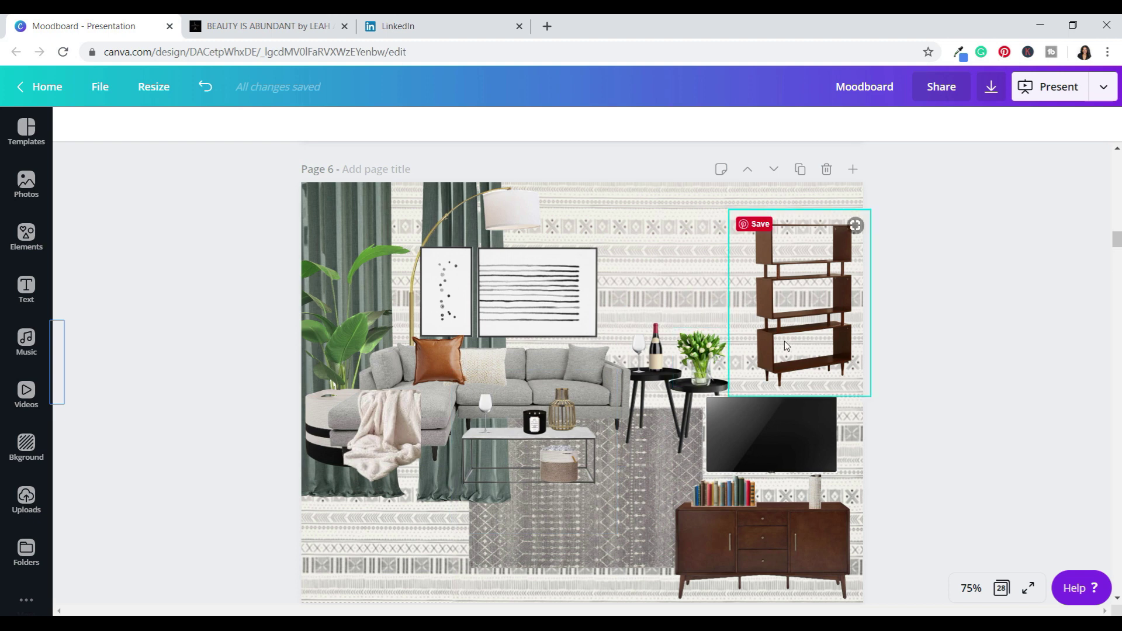
- View the "Moodboard Level 3" title slide on page 7 and browse the E-Design gallery on the Beauty Is Abundant website
{"action": "scroll", "coordinate": [745, 339], "scroll_direction": "down", "scroll_amount": 9}
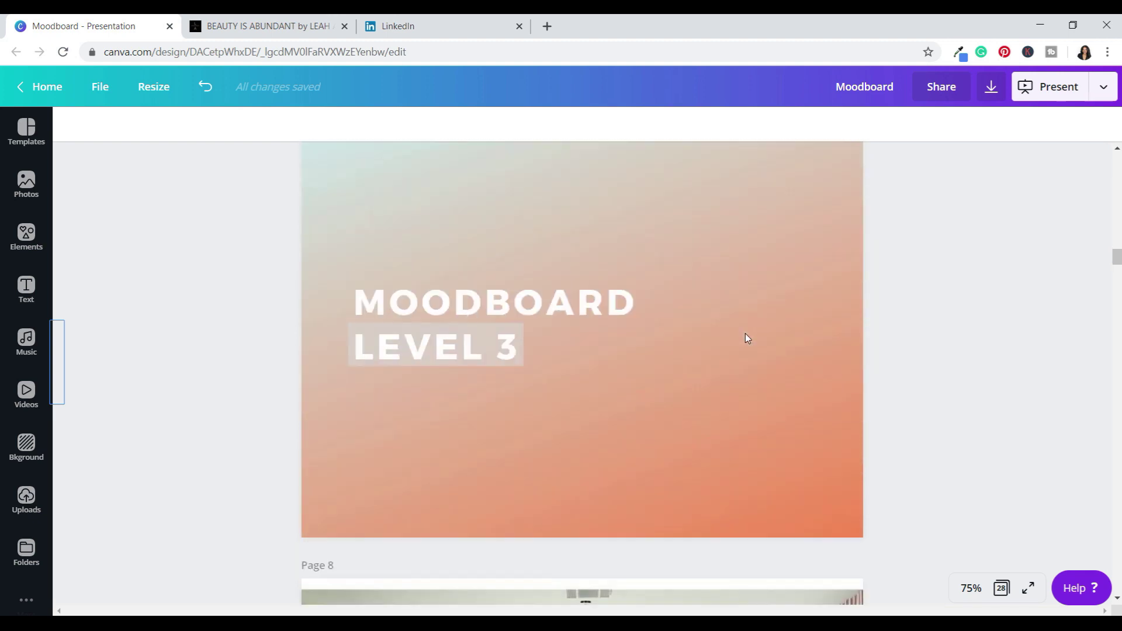
{"action": "scroll", "coordinate": [563, 328], "scroll_direction": "up", "scroll_amount": 1}
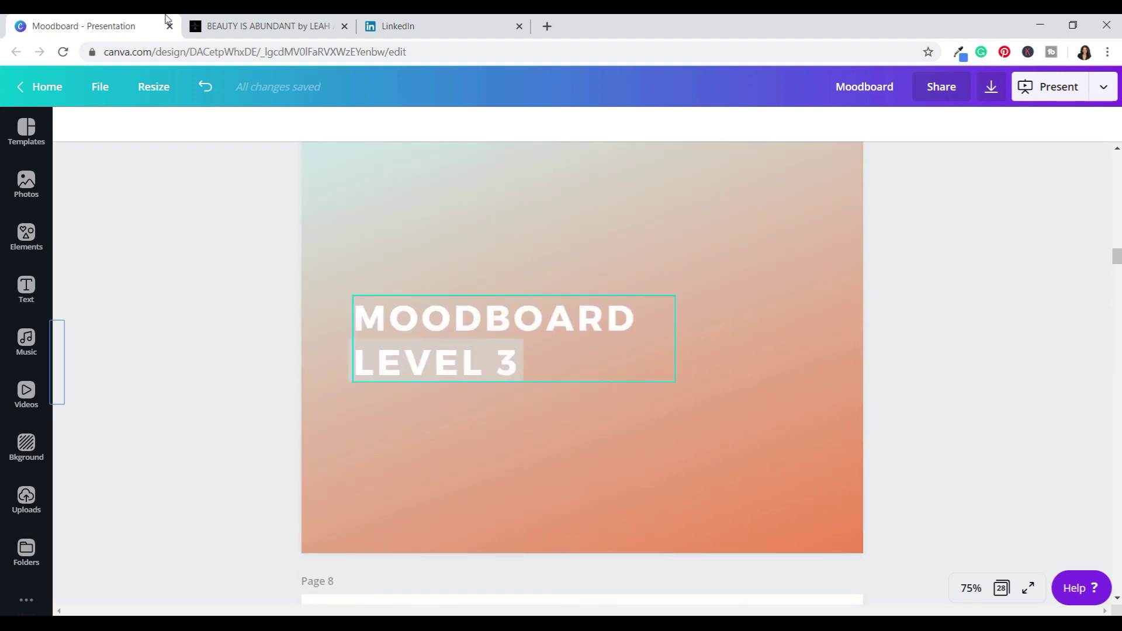
{"action": "left_click", "coordinate": [257, 23]}
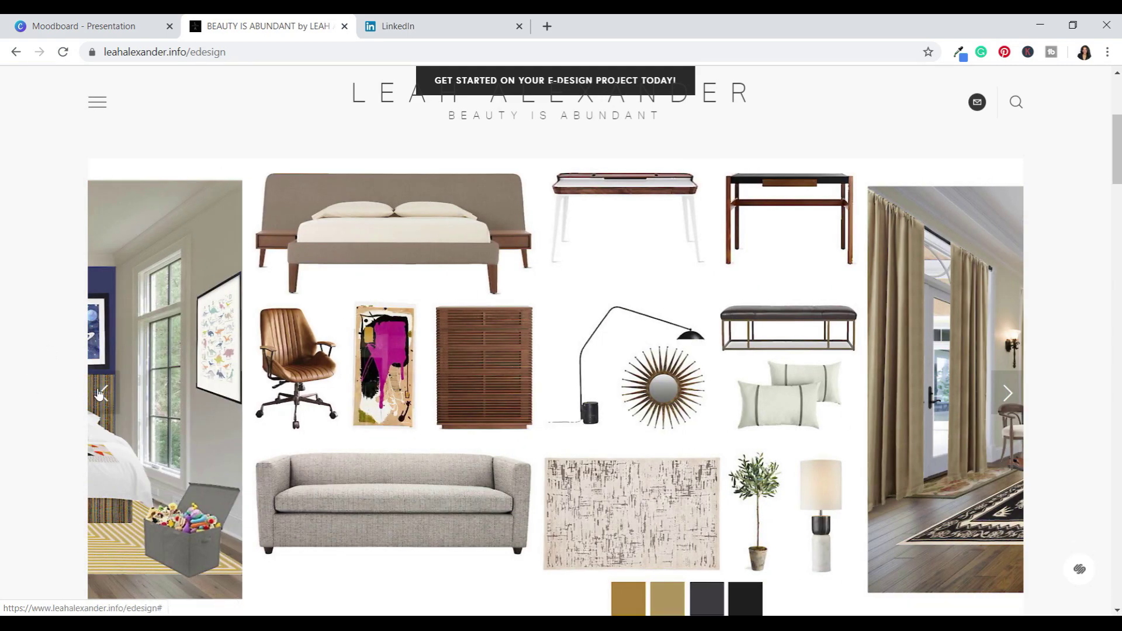
{"action": "left_click", "coordinate": [156, 411]}
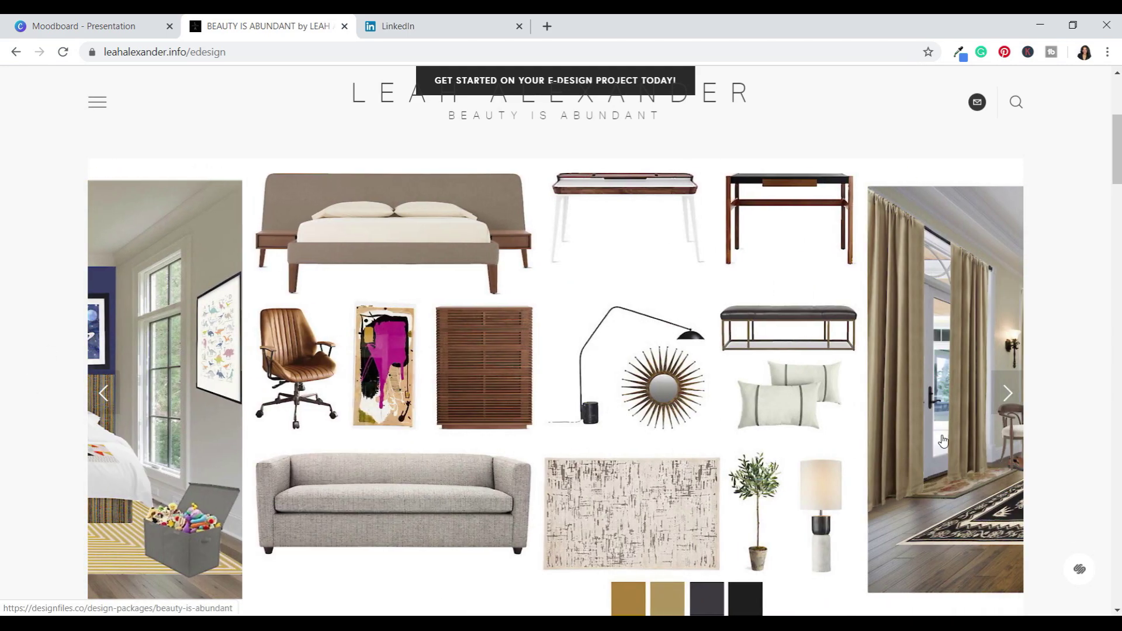
{"action": "left_click", "coordinate": [1010, 402]}
- Switch to Canva and examine the home office room design with pink curtains on page 8
{"action": "left_click", "coordinate": [129, 19]}
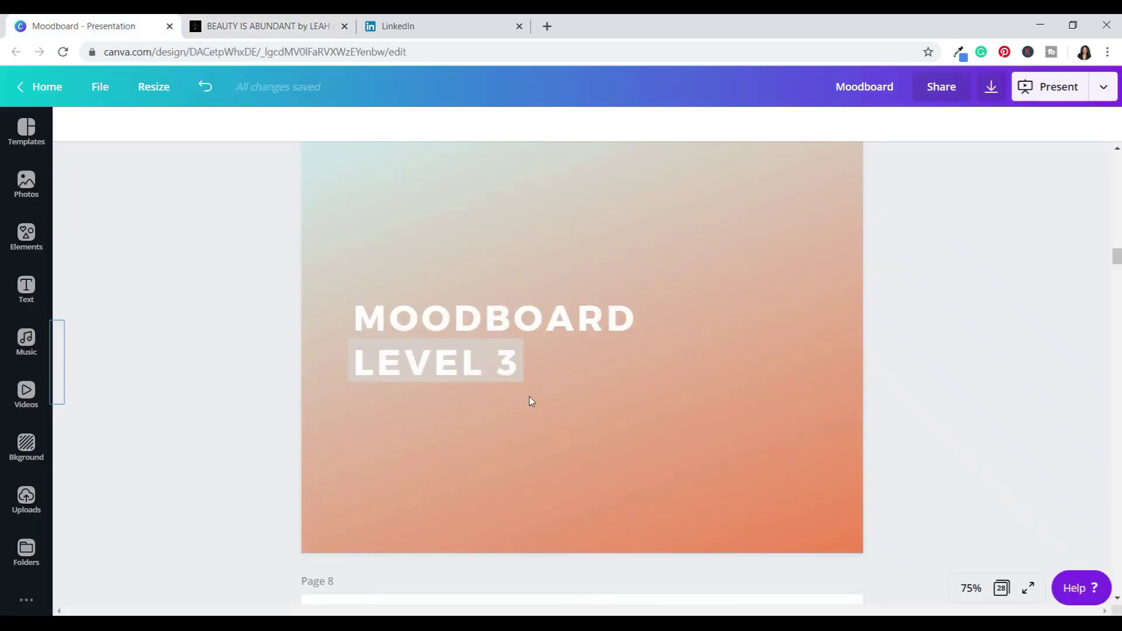
{"action": "scroll", "coordinate": [586, 317], "scroll_direction": "up", "scroll_amount": 1}
{"action": "scroll", "coordinate": [585, 317], "scroll_direction": "down", "scroll_amount": 7}
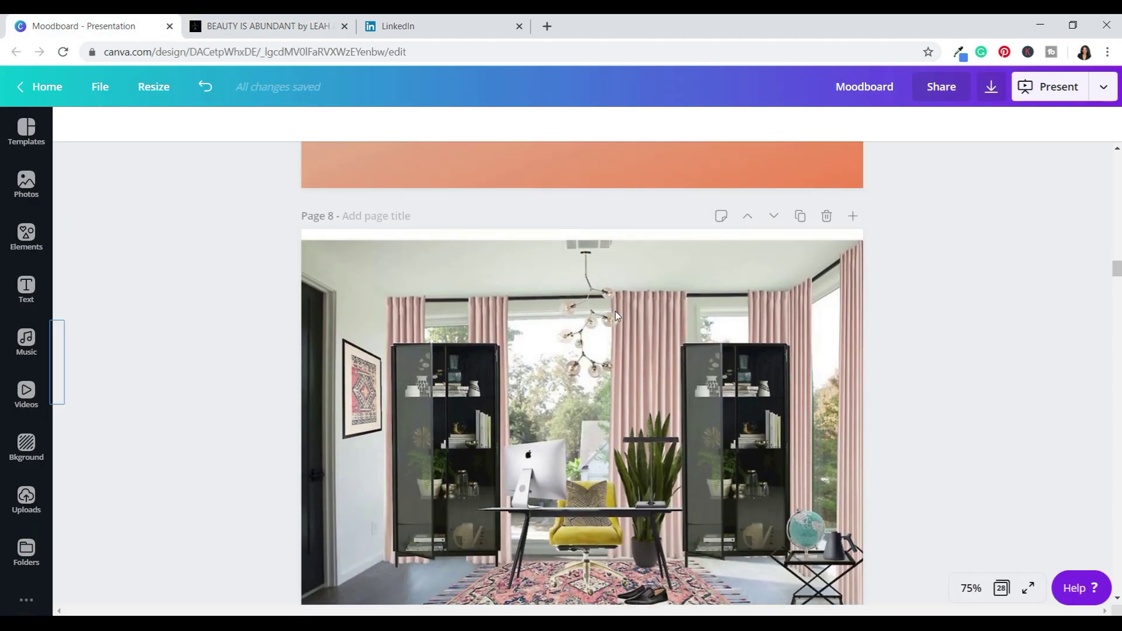
{"action": "scroll", "coordinate": [615, 311], "scroll_direction": "down", "scroll_amount": 1}
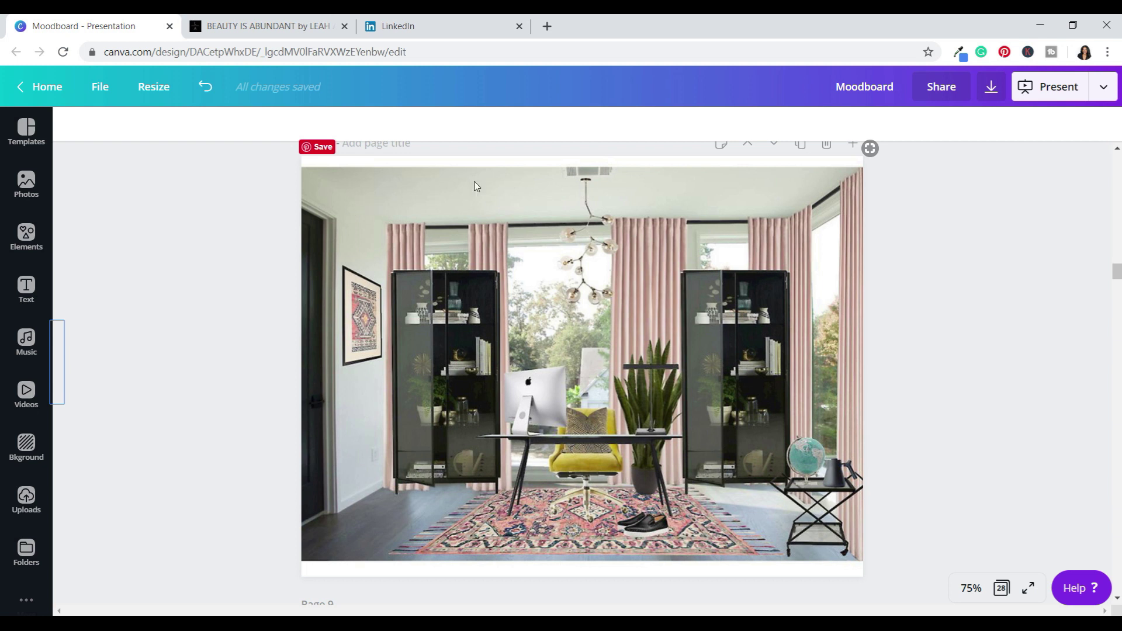
- Switch to the Beauty Is Abundant website and open the dining room rendering in Pinterest's visual search
{"action": "left_click", "coordinate": [280, 17]}
{"action": "left_click", "coordinate": [839, 486]}
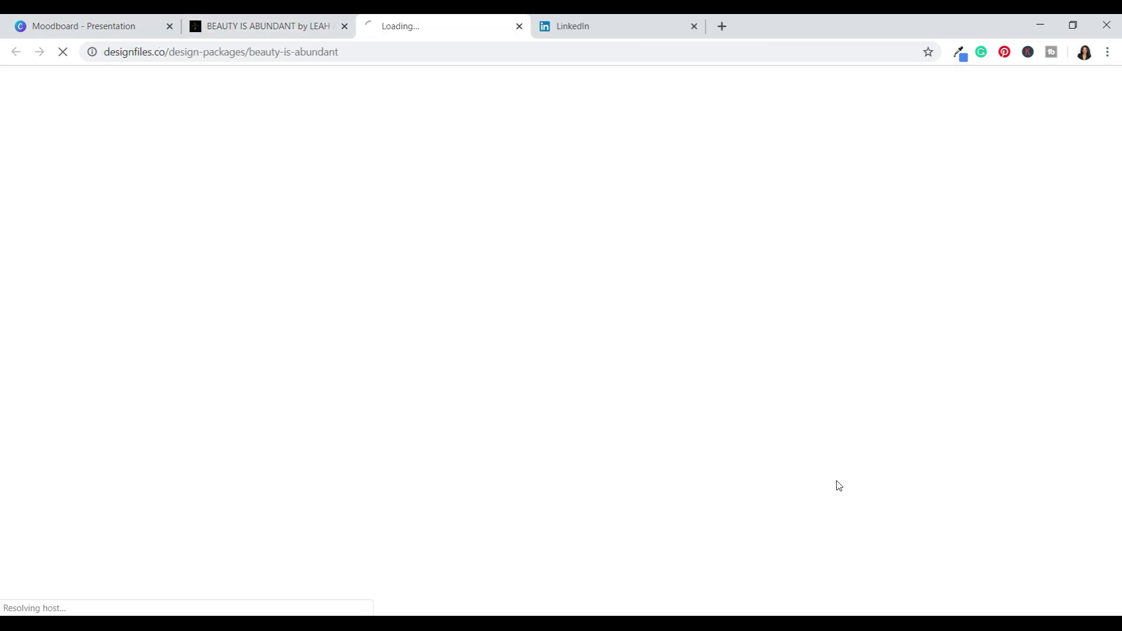
{"action": "left_click", "coordinate": [519, 26]}
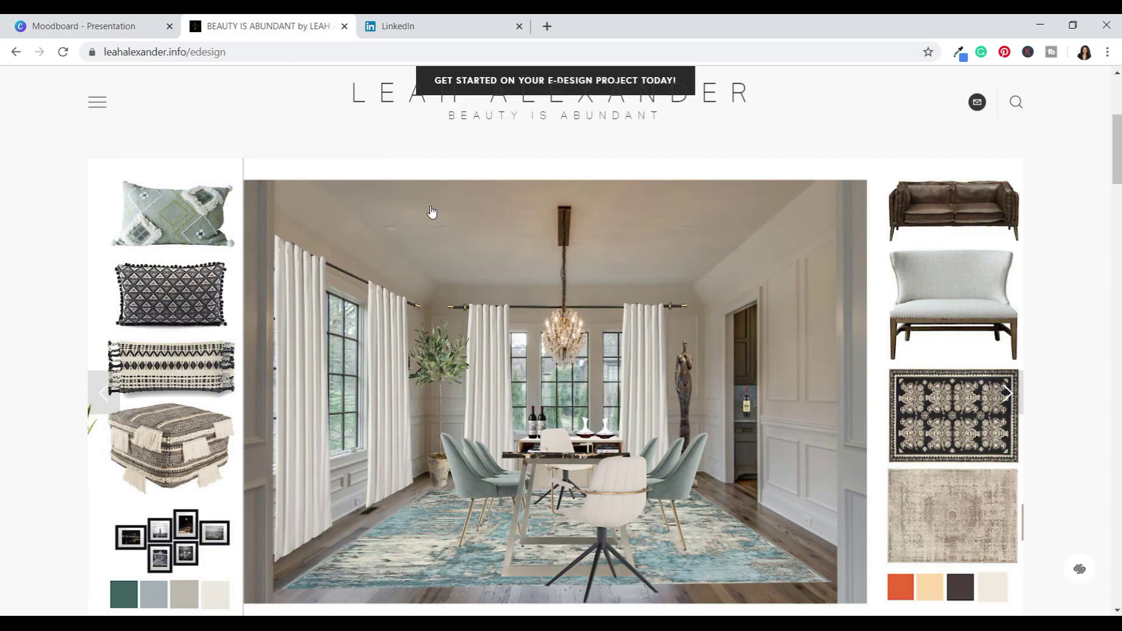
{"action": "left_click", "coordinate": [850, 175]}
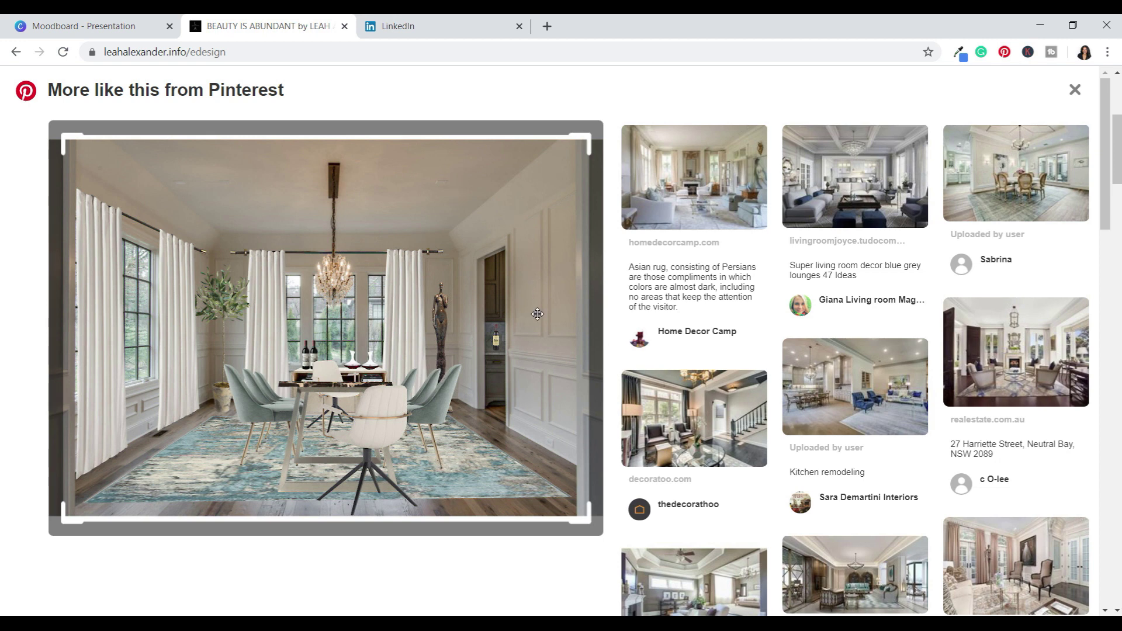
- Switch to Canva and compare the three moodboard levels on pages 4, 6 and 8
{"action": "left_click", "coordinate": [88, 25]}
{"action": "scroll", "coordinate": [408, 366], "scroll_direction": "up", "scroll_amount": 15}
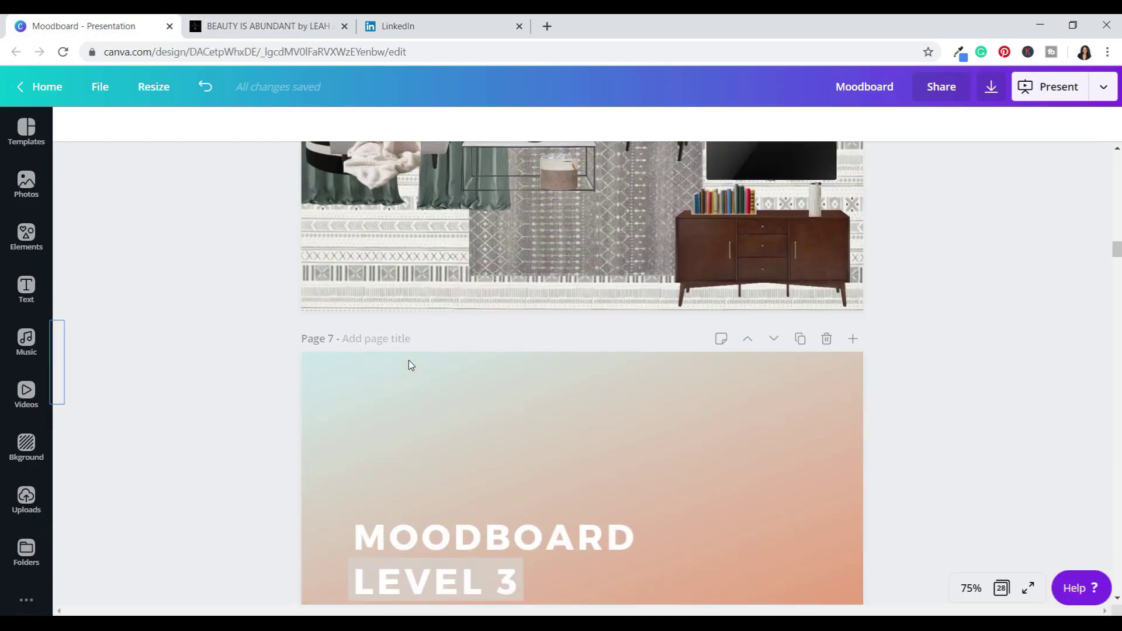
{"action": "scroll", "coordinate": [767, 292], "scroll_direction": "up", "scroll_amount": 3}
{"action": "scroll", "coordinate": [786, 340], "scroll_direction": "down", "scroll_amount": 1}
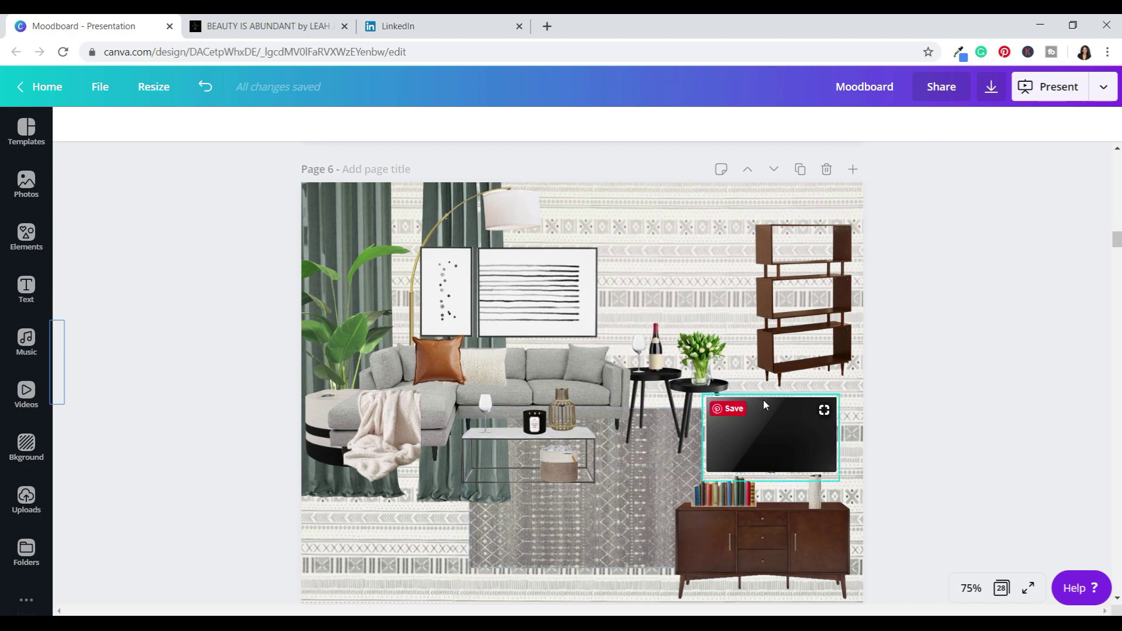
{"action": "scroll", "coordinate": [909, 420], "scroll_direction": "down", "scroll_amount": 5}
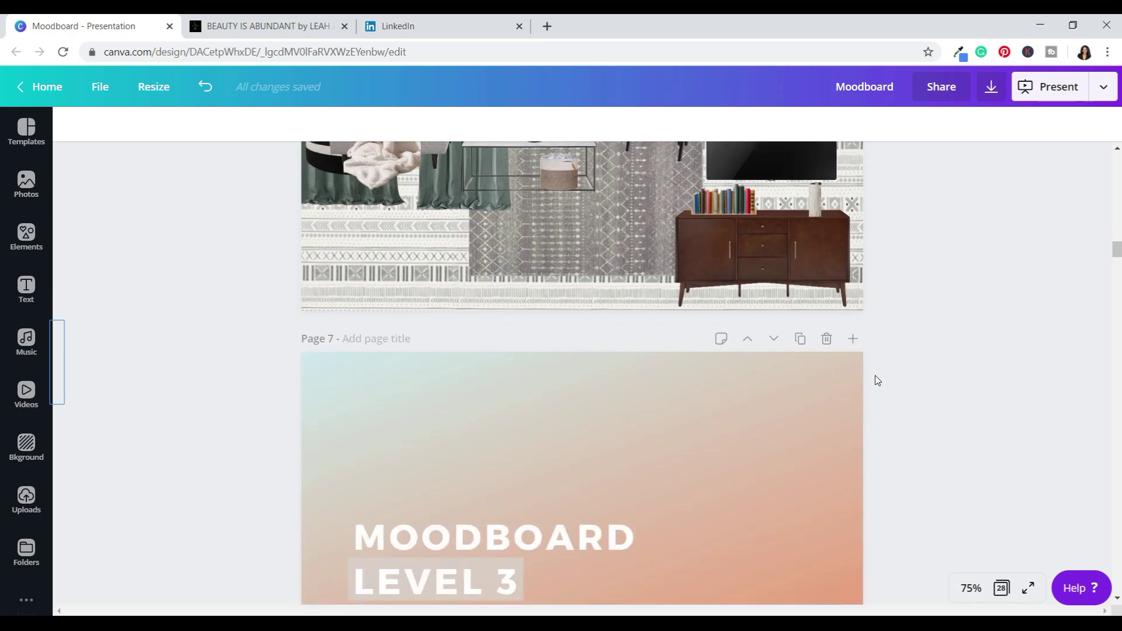
{"action": "scroll", "coordinate": [900, 427], "scroll_direction": "down", "scroll_amount": 10}
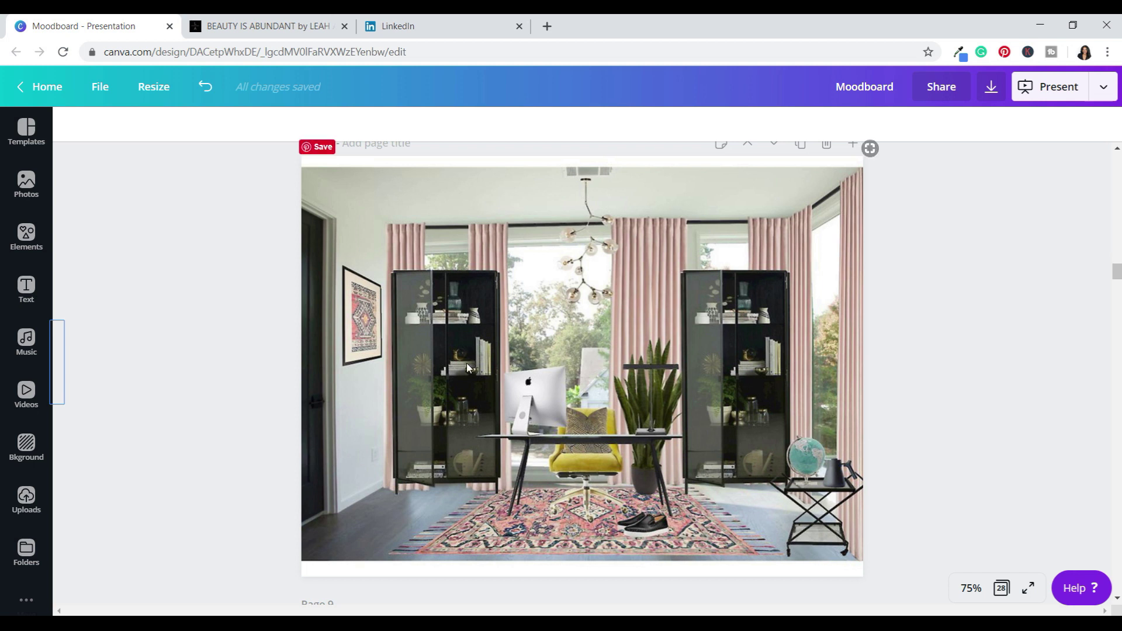
{"action": "scroll", "coordinate": [780, 493], "scroll_direction": "up", "scroll_amount": 15}
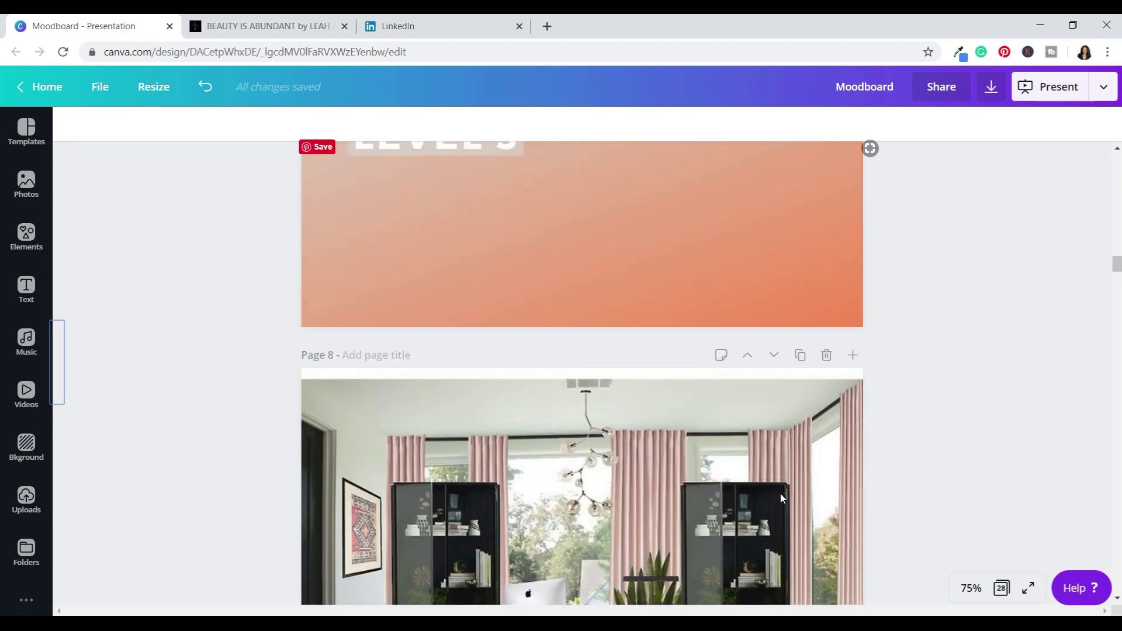
{"action": "scroll", "coordinate": [780, 498], "scroll_direction": "up", "scroll_amount": 10}
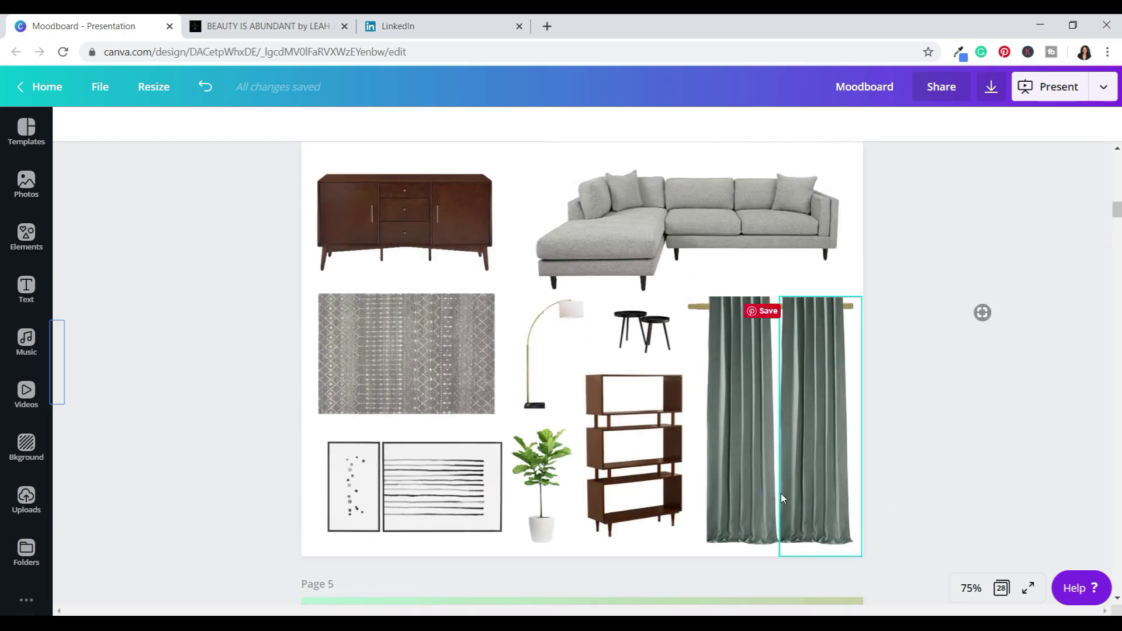
- Compare the Level 1 furniture moodboard on page 4 with the layered Level 2 living room moodboard on page 6
{"action": "scroll", "coordinate": [783, 498], "scroll_direction": "up", "scroll_amount": 2}
{"action": "scroll", "coordinate": [783, 498], "scroll_direction": "down", "scroll_amount": 2}
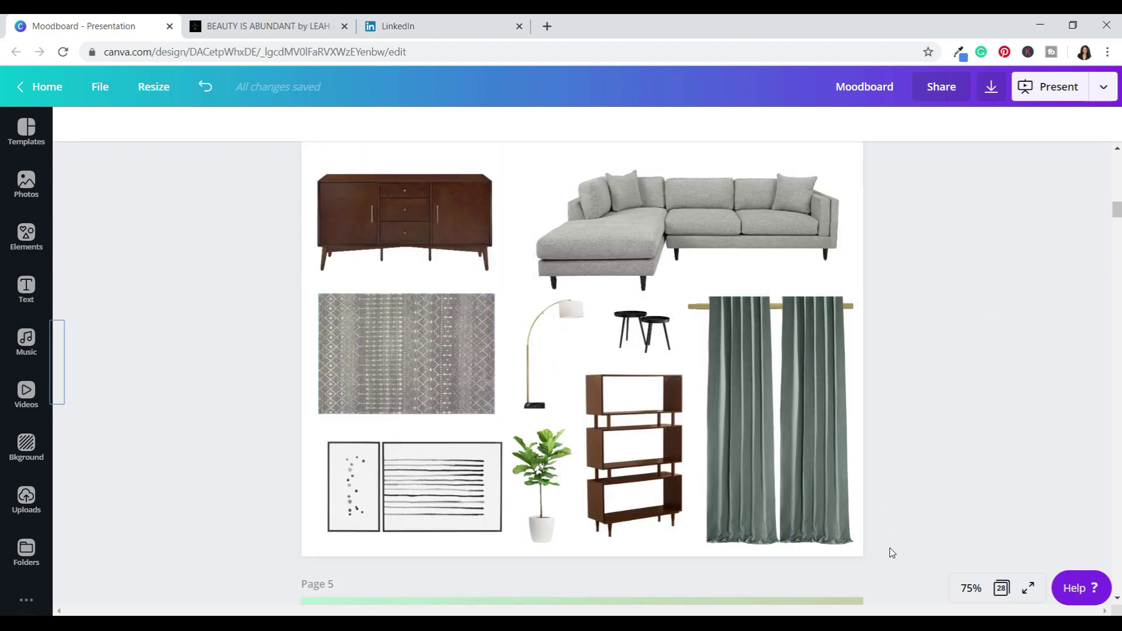
{"action": "scroll", "coordinate": [892, 494], "scroll_direction": "up", "scroll_amount": 10}
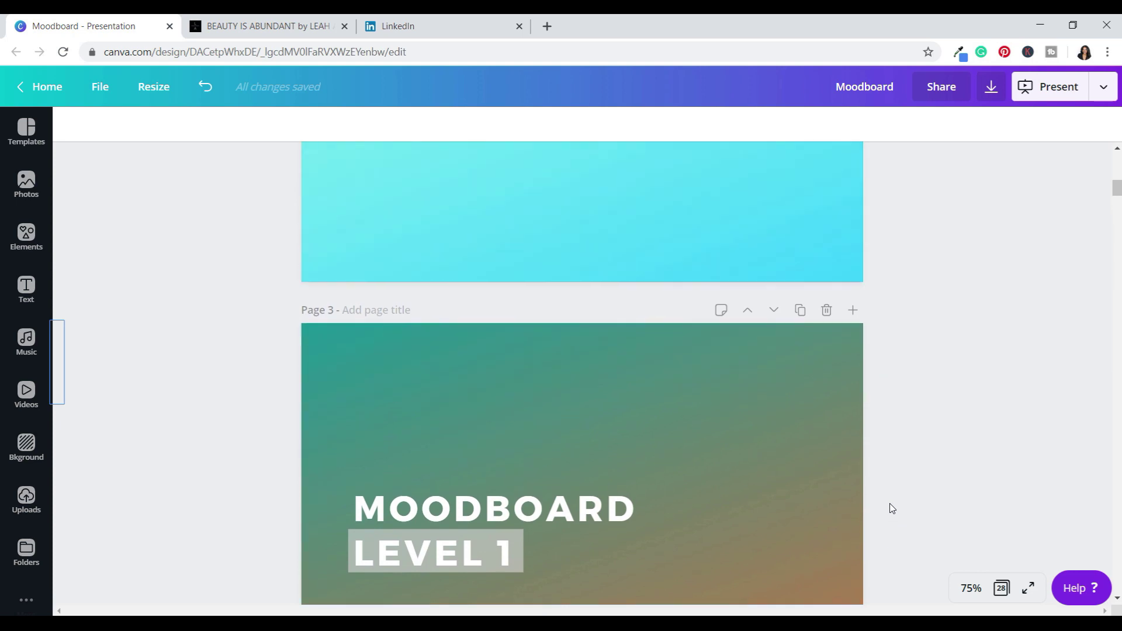
{"action": "scroll", "coordinate": [891, 506], "scroll_direction": "down", "scroll_amount": 6}
{"action": "scroll", "coordinate": [892, 508], "scroll_direction": "down", "scroll_amount": 15}
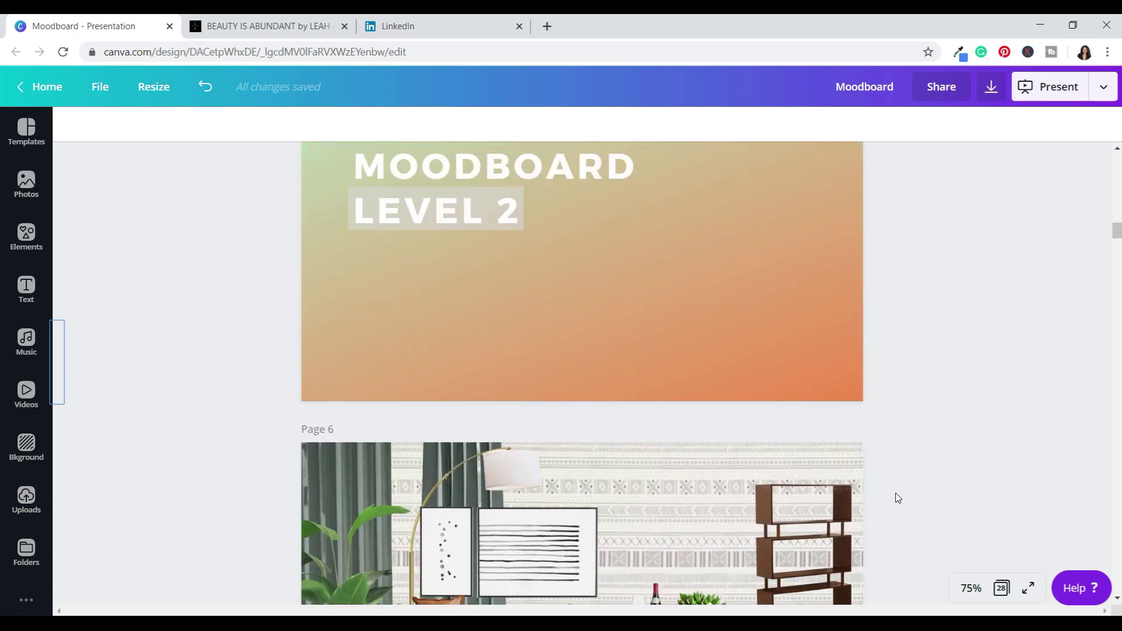
{"action": "scroll", "coordinate": [898, 496], "scroll_direction": "down", "scroll_amount": 4}
{"action": "scroll", "coordinate": [614, 409], "scroll_direction": "down", "scroll_amount": 7}
{"action": "scroll", "coordinate": [598, 482], "scroll_direction": "up", "scroll_amount": 6}
{"action": "scroll", "coordinate": [598, 482], "scroll_direction": "up", "scroll_amount": 14}
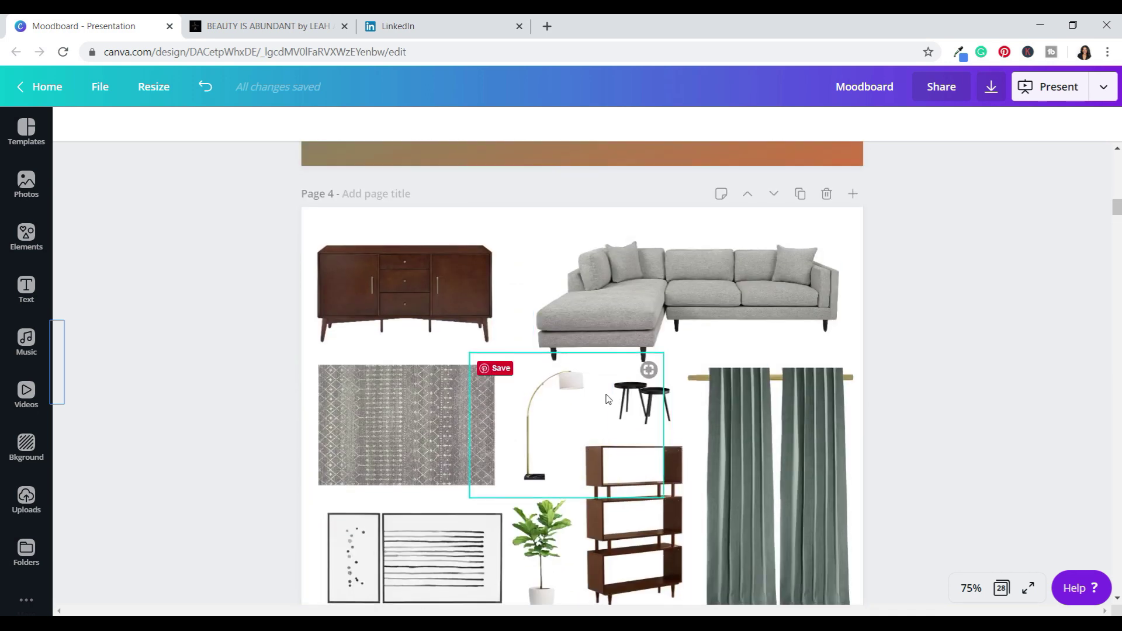
- Examine the arrangement of separate furniture pieces on page 4 and return to the "Moodboard Level 1" title slide on page 3
{"action": "scroll", "coordinate": [607, 398], "scroll_direction": "down", "scroll_amount": 2}
{"action": "scroll", "coordinate": [470, 360], "scroll_direction": "up", "scroll_amount": 1}
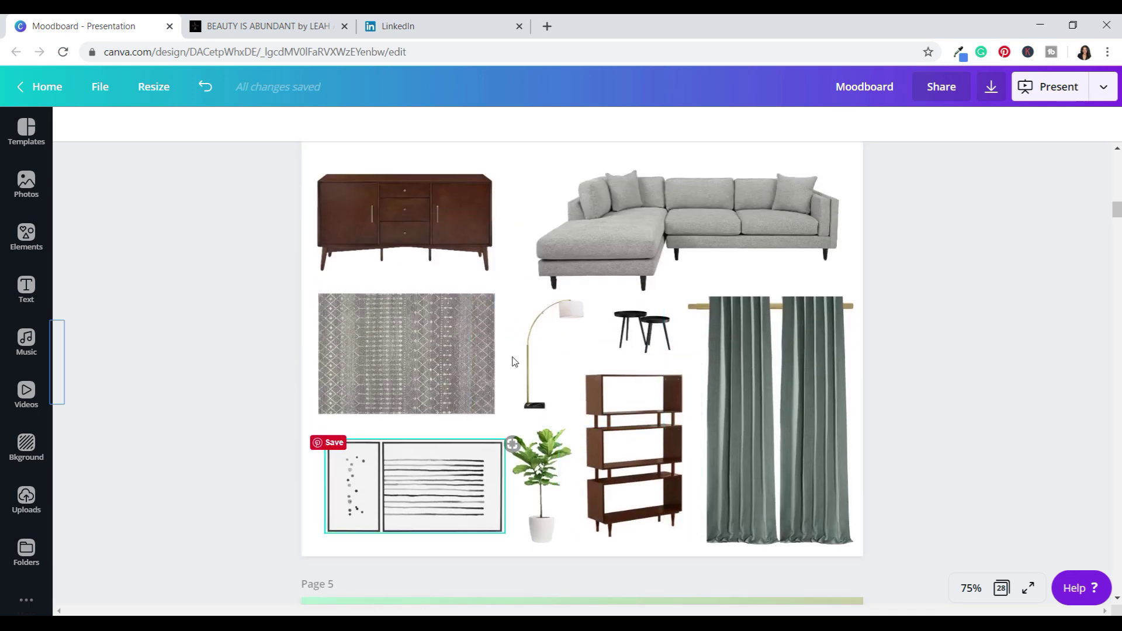
{"action": "scroll", "coordinate": [902, 442], "scroll_direction": "up", "scroll_amount": 2}
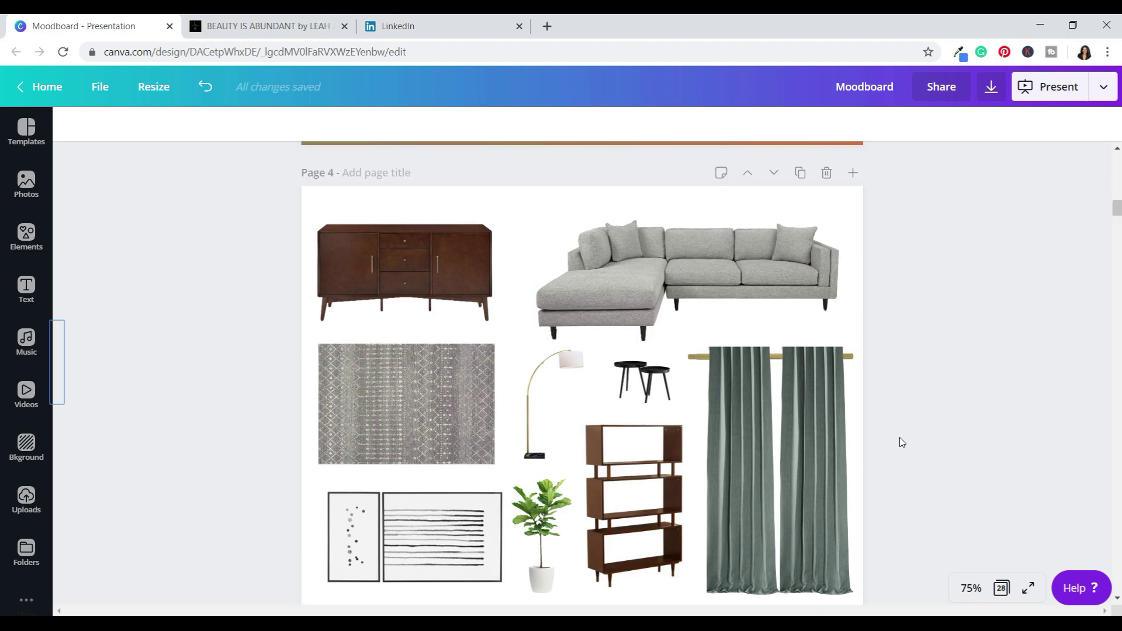
{"action": "scroll", "coordinate": [900, 442], "scroll_direction": "down", "scroll_amount": 2}
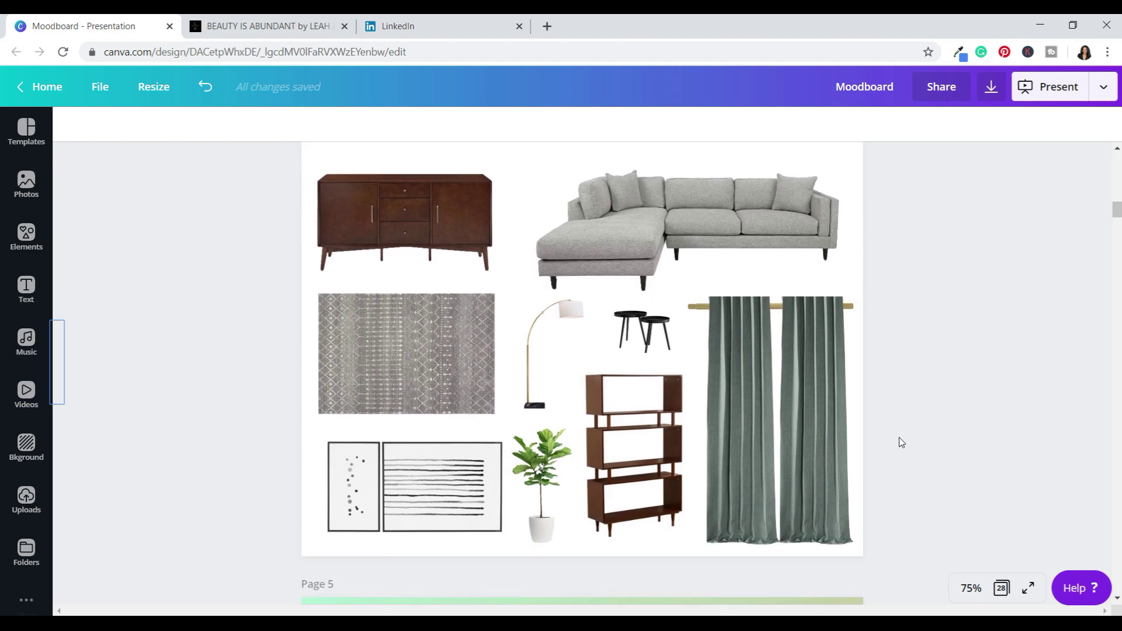
{"action": "scroll", "coordinate": [901, 442], "scroll_direction": "up", "scroll_amount": 5}
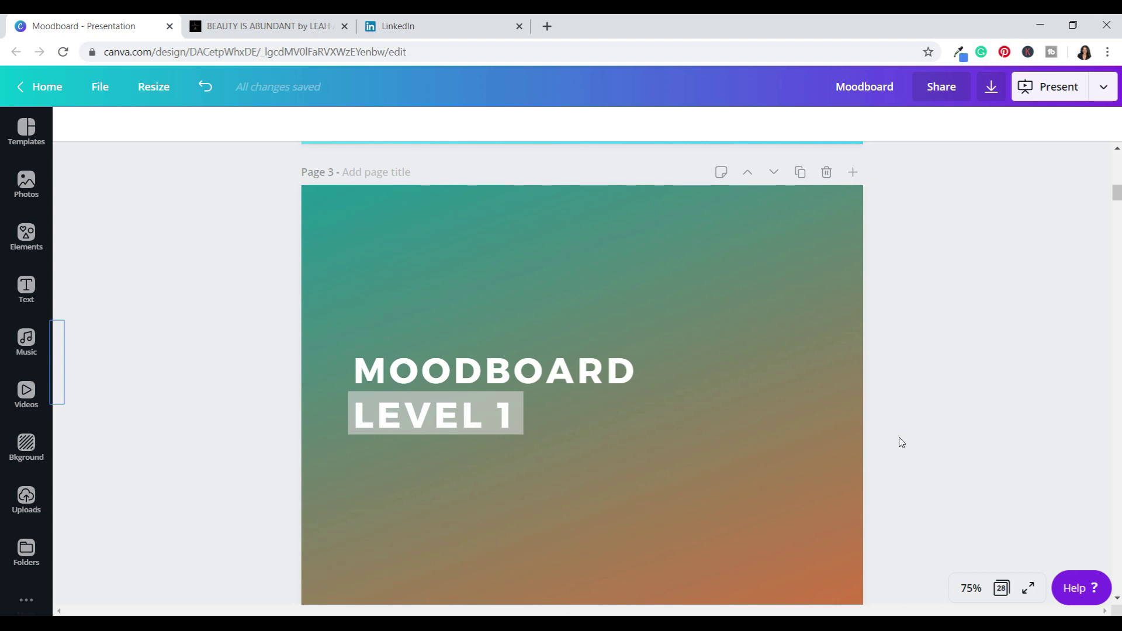
- Examine the layered living room moodboard on page 6, then continue to the "Moodboard Level 3" title slide
{"action": "scroll", "coordinate": [900, 442], "scroll_direction": "down", "scroll_amount": 3}
{"action": "scroll", "coordinate": [901, 442], "scroll_direction": "down", "scroll_amount": 10}
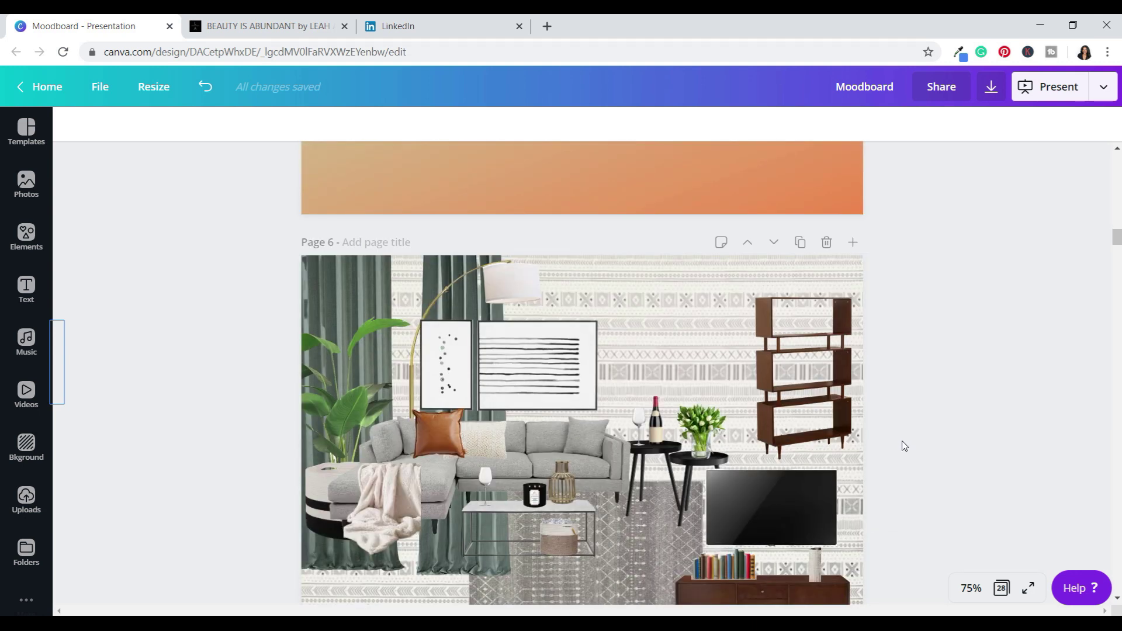
{"action": "scroll", "coordinate": [916, 444], "scroll_direction": "down", "scroll_amount": 3}
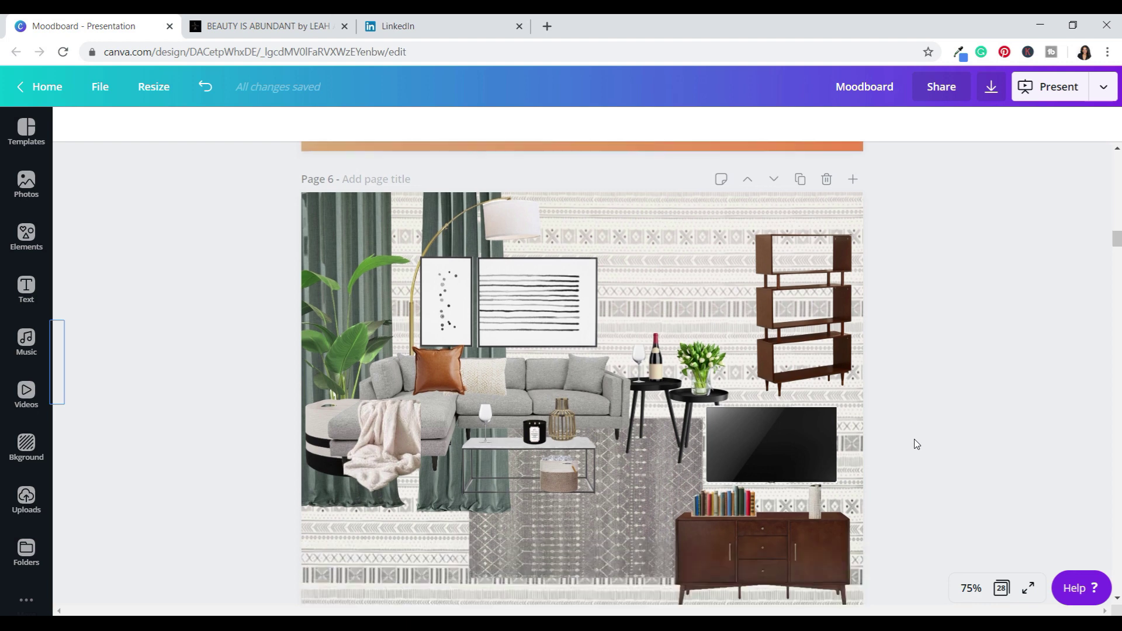
{"action": "scroll", "coordinate": [916, 444], "scroll_direction": "up", "scroll_amount": 1}
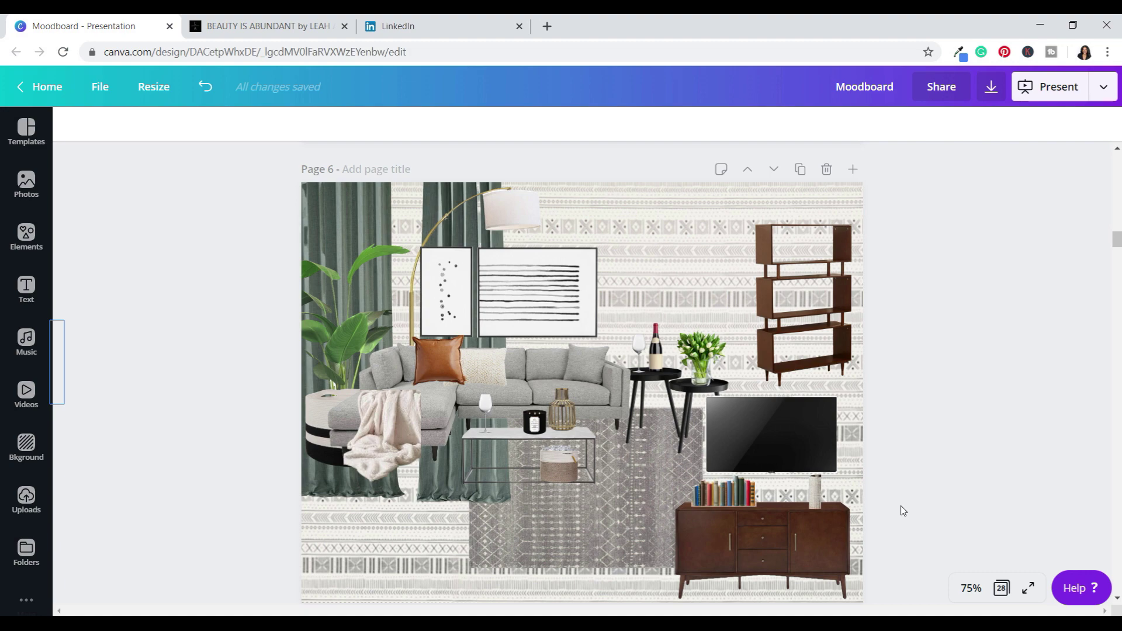
{"action": "scroll", "coordinate": [846, 454], "scroll_direction": "down", "scroll_amount": 15}
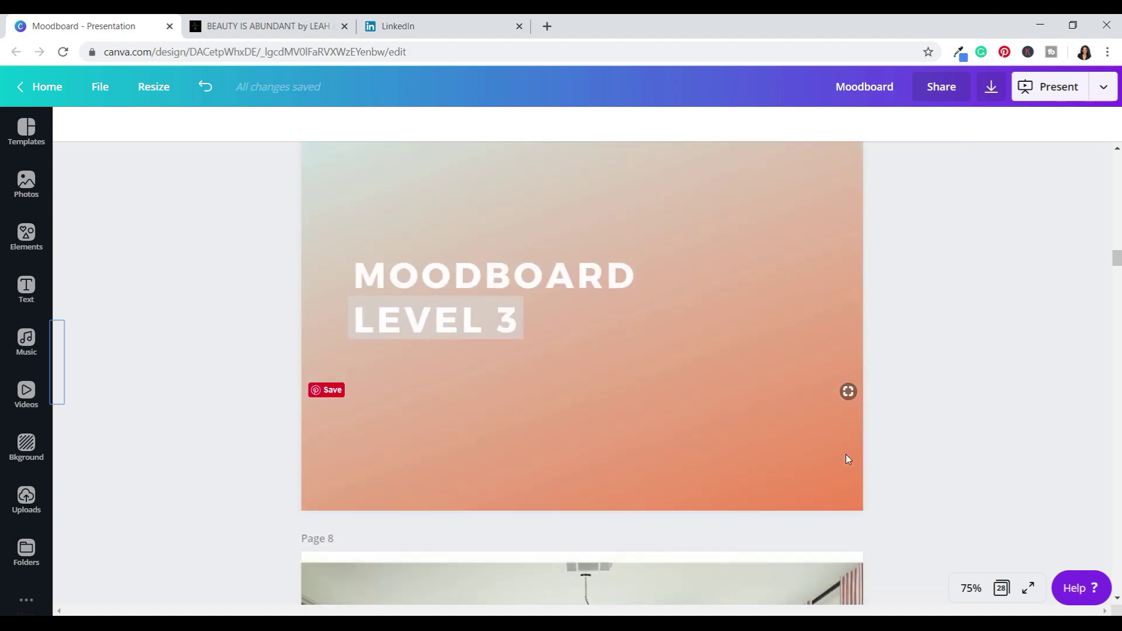